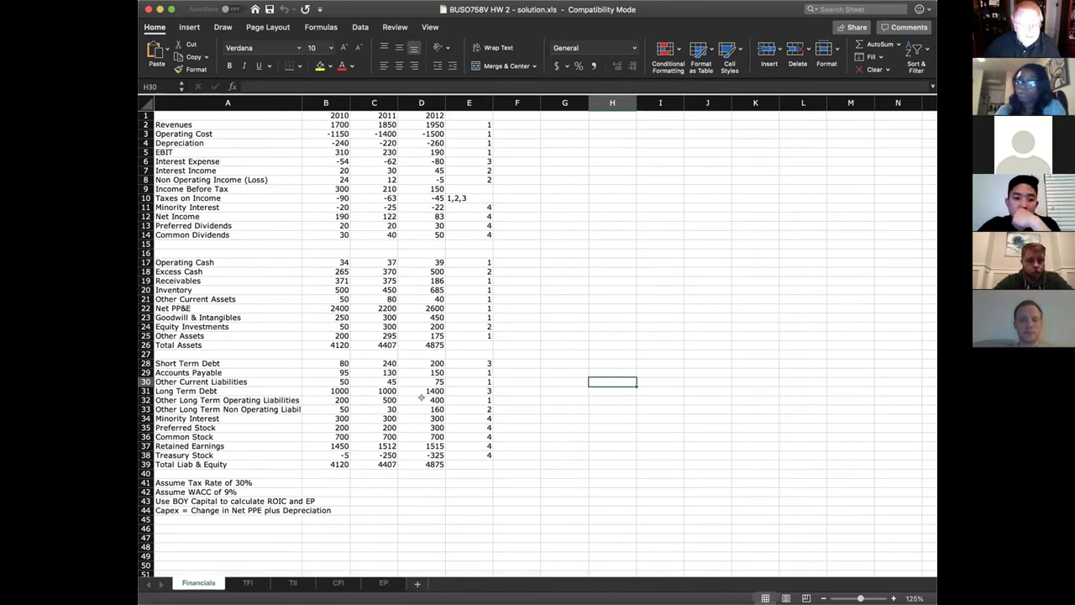
Open the TFI sheet, set its zoom to 200%, and review the invested capital and financing rows.
key(ctrl+Page_Down)
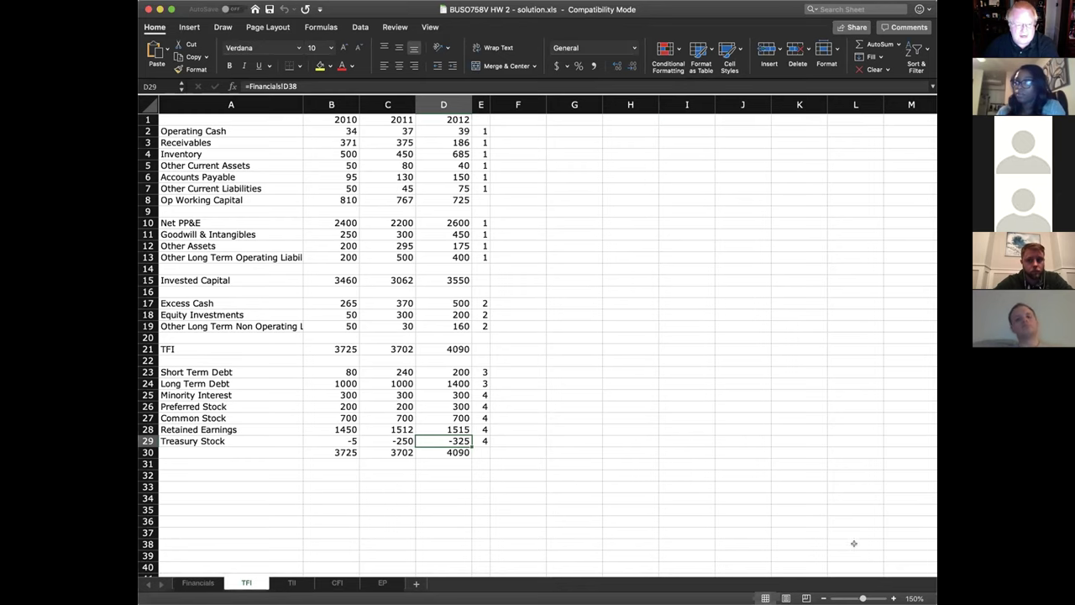
click(914, 597)
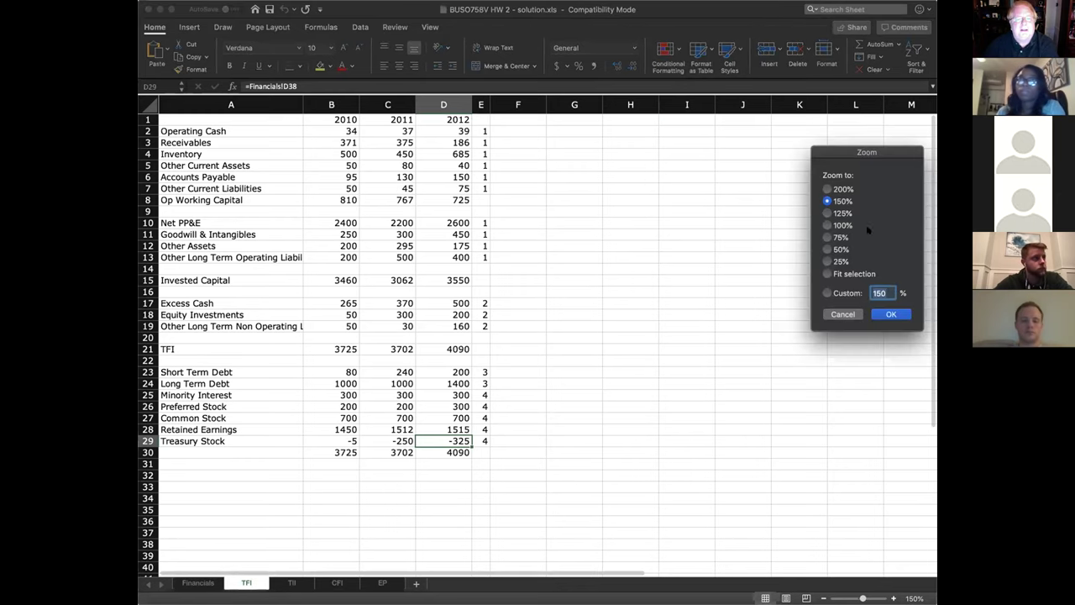
click(828, 189)
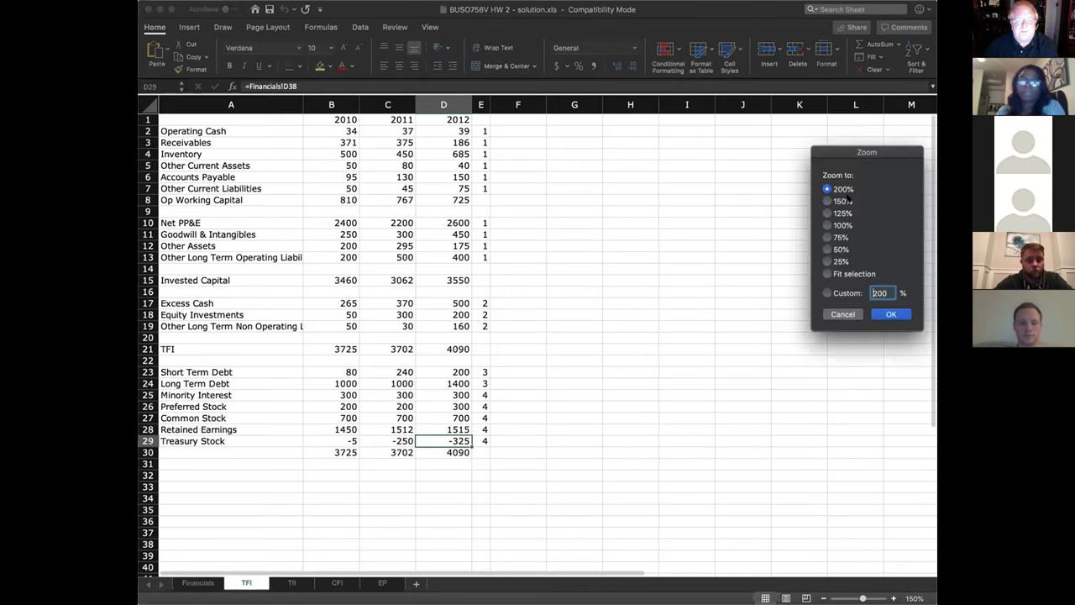
click(891, 314)
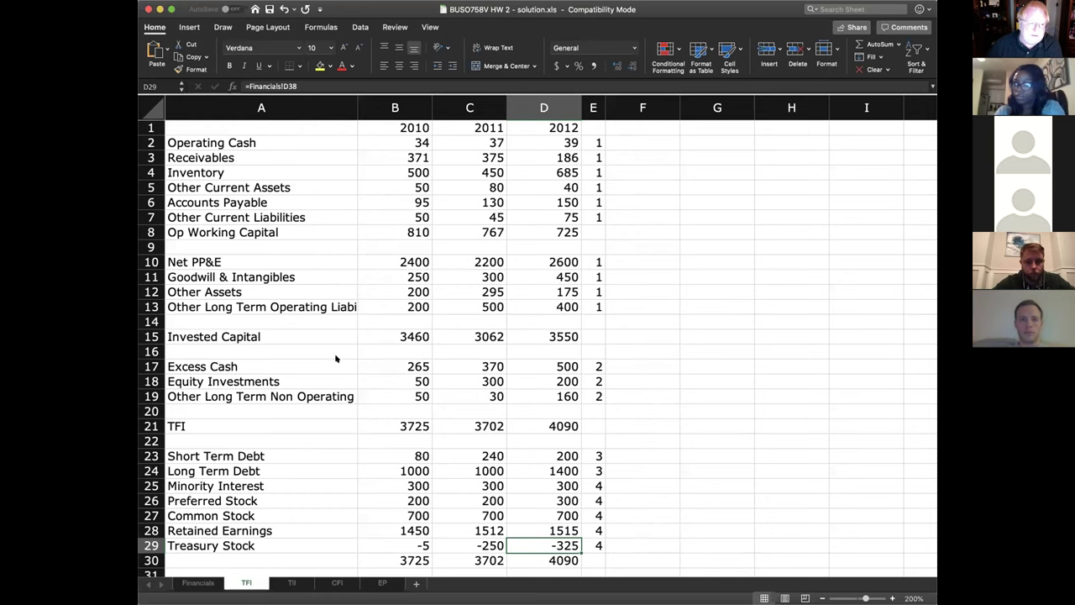
scroll(390, 380, down, 3)
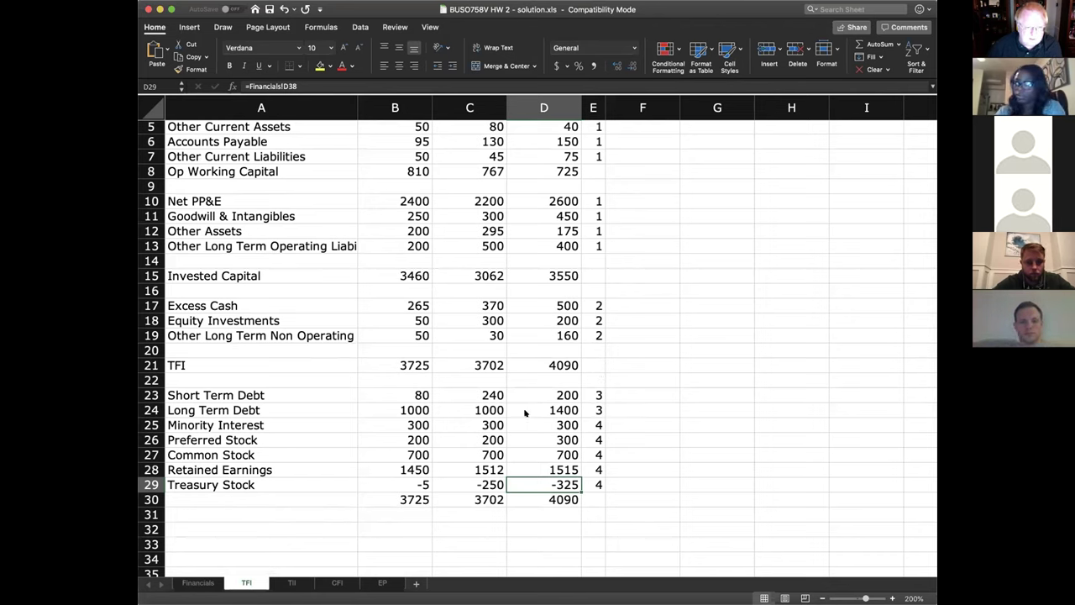
scroll(719, 299, up, 3)
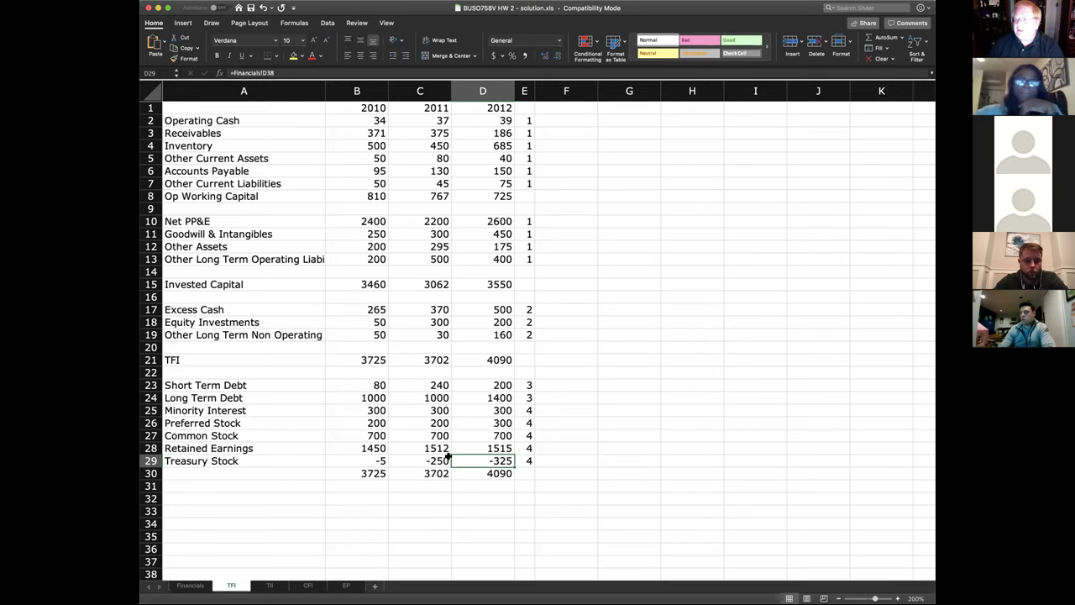
Open the TII sheet and set its zoom to a custom 300%, showing the sheet from row 1.
click(269, 585)
click(458, 386)
scroll(459, 385, up, 2)
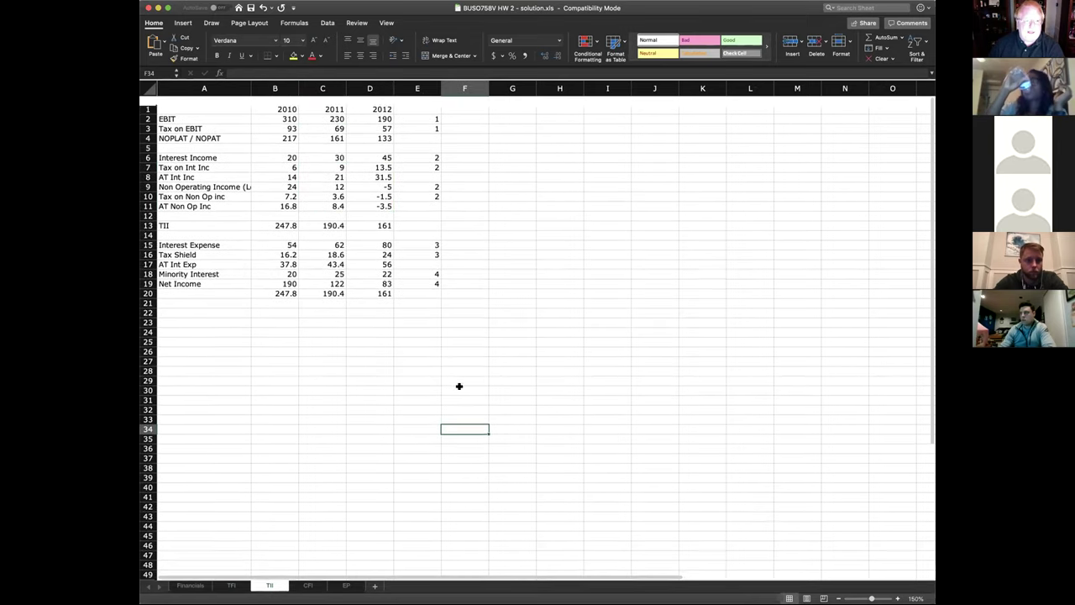
click(915, 598)
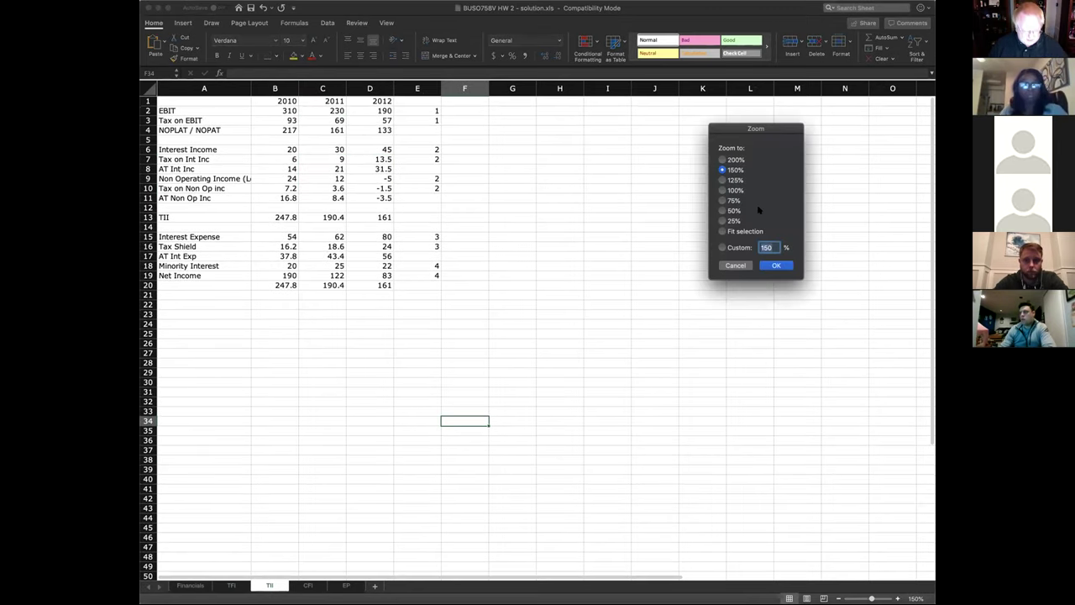
text(300)
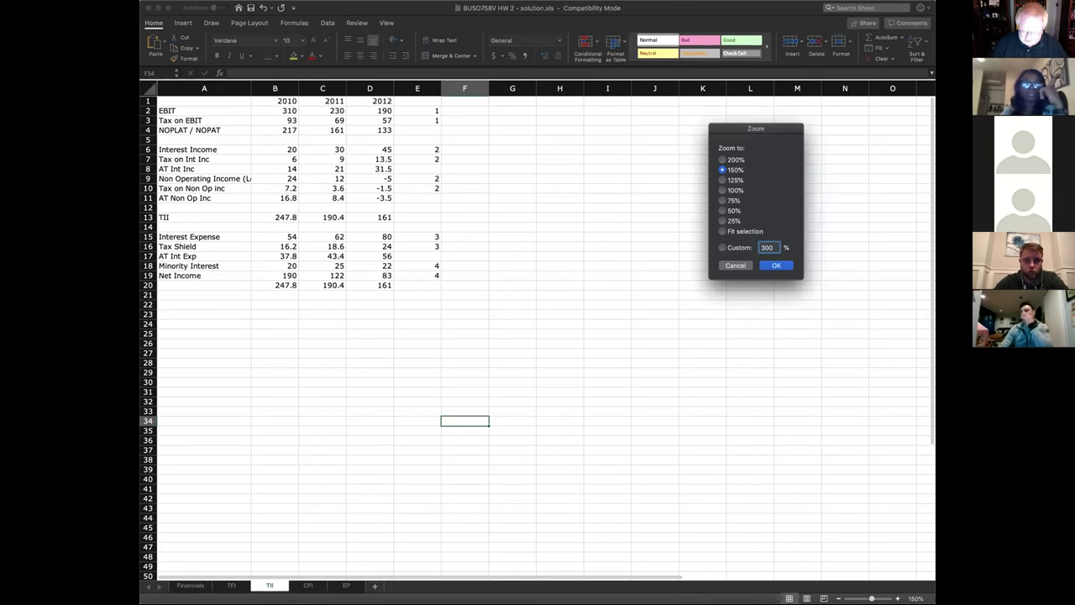
key(Return)
scroll(699, 324, up, 5)
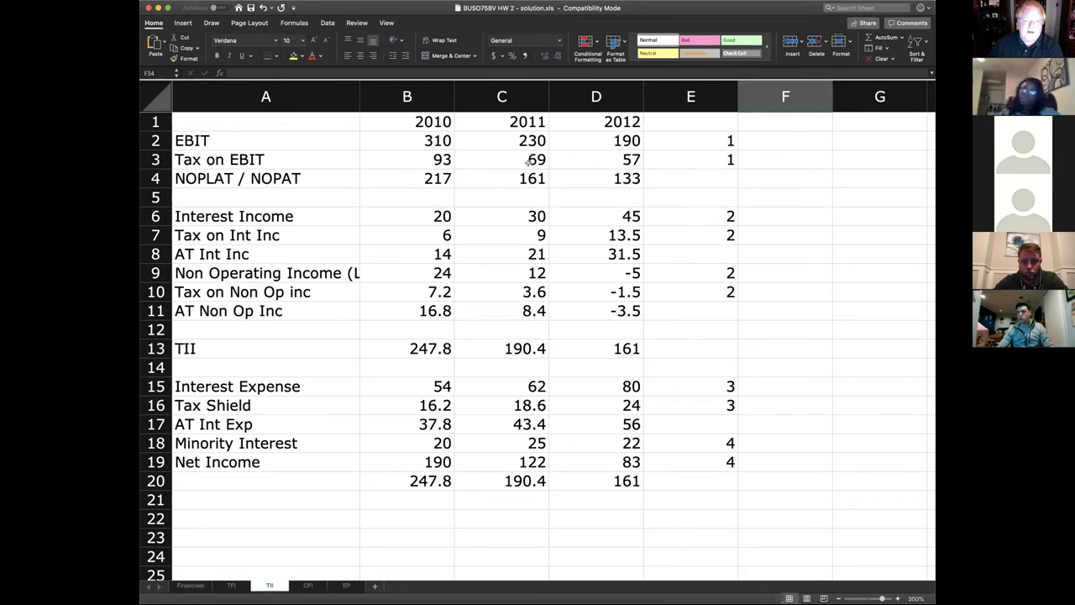
Examine the 2012 formulas for tax on EBIT, TII, interest expense, after-tax interest expense, minority interest and net income.
click(577, 159)
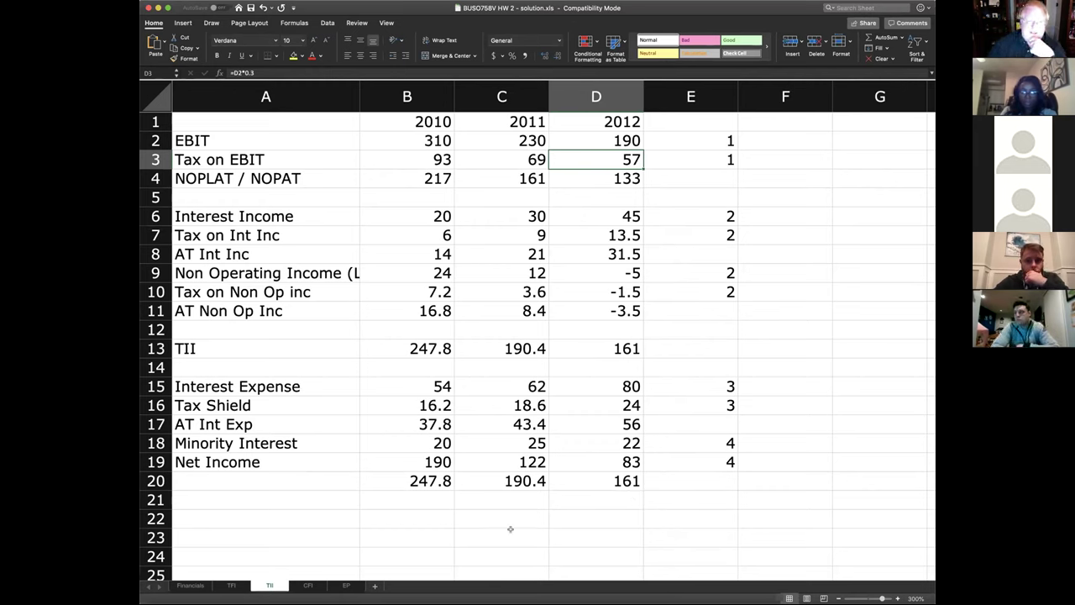
click(623, 424)
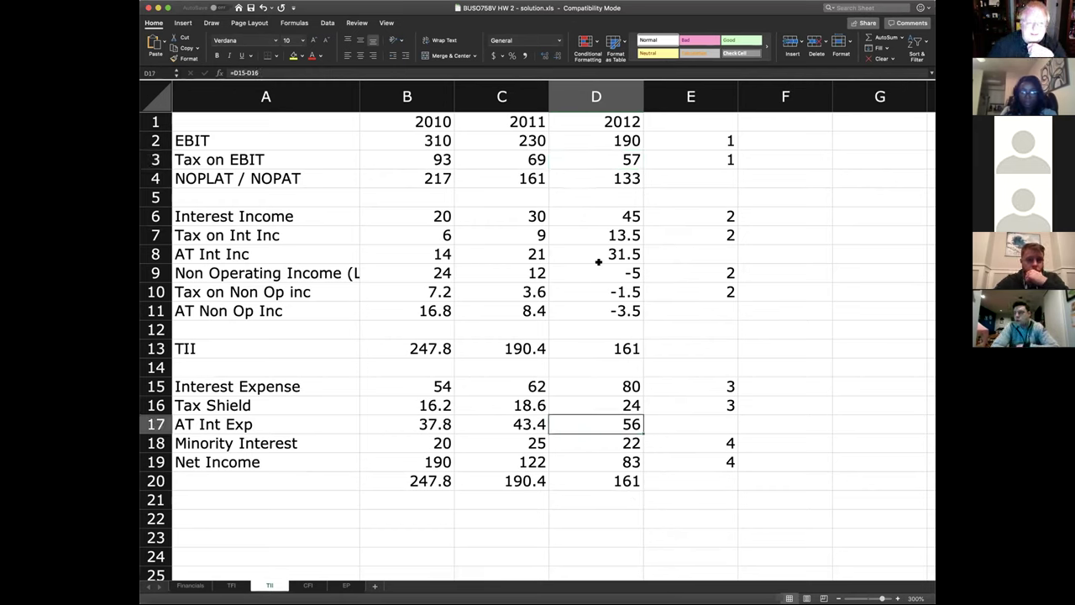
click(625, 347)
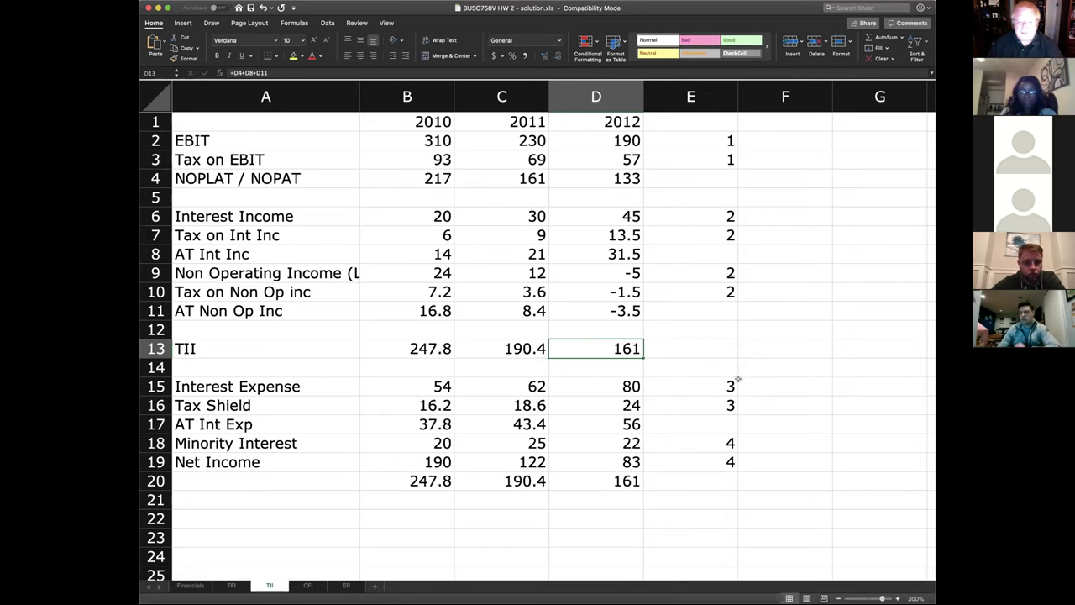
click(626, 385)
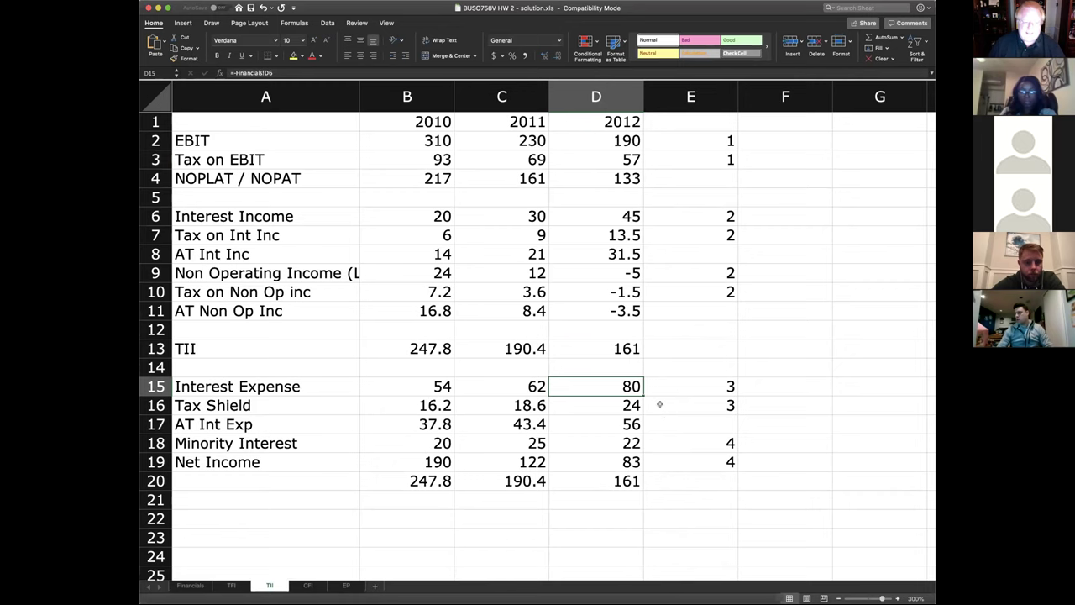
click(625, 423)
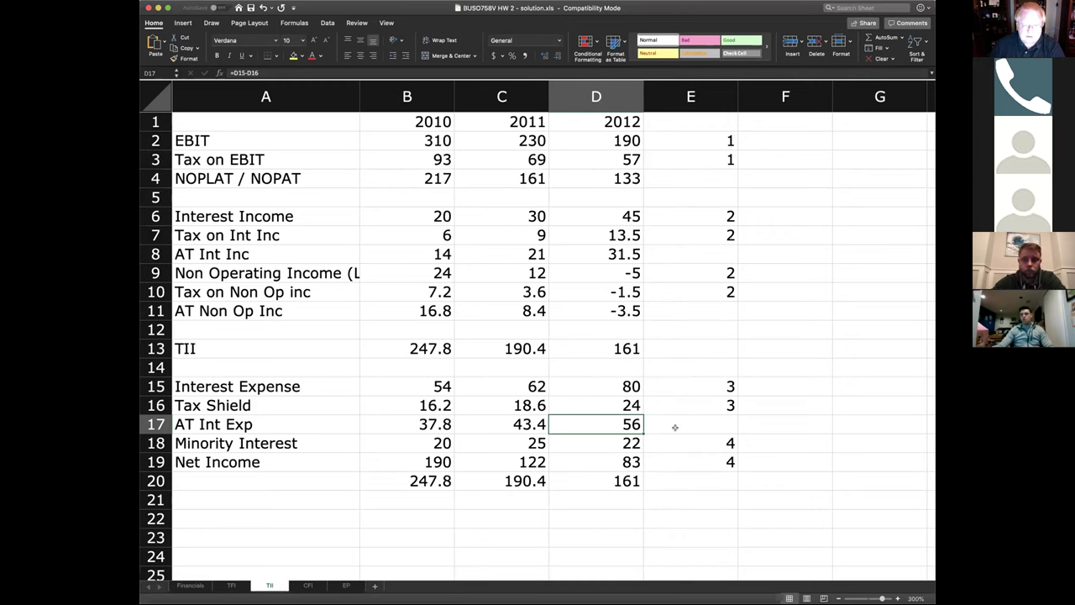
click(627, 443)
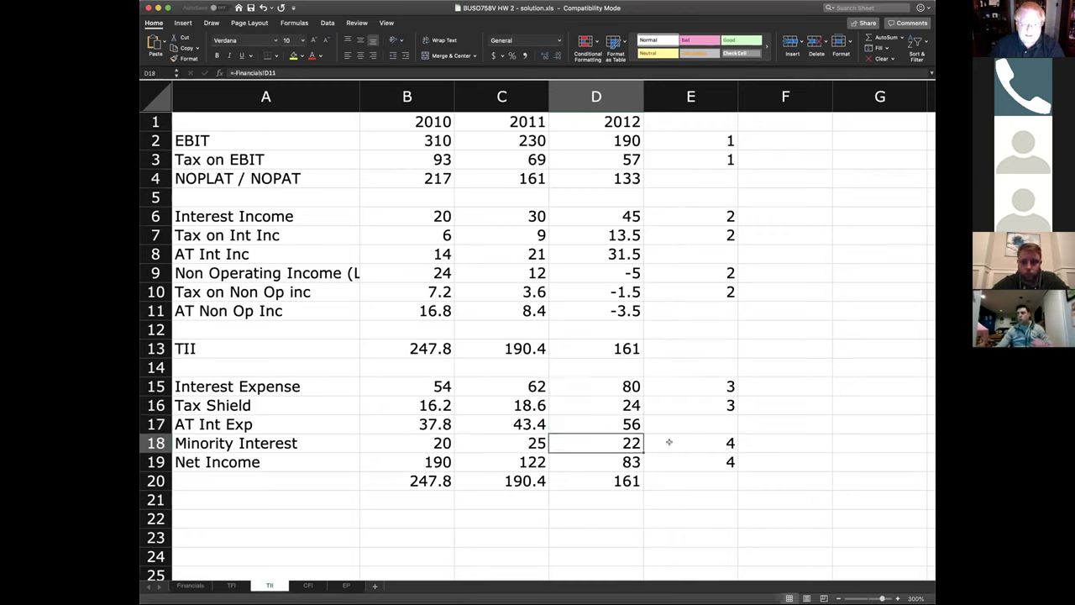
click(620, 459)
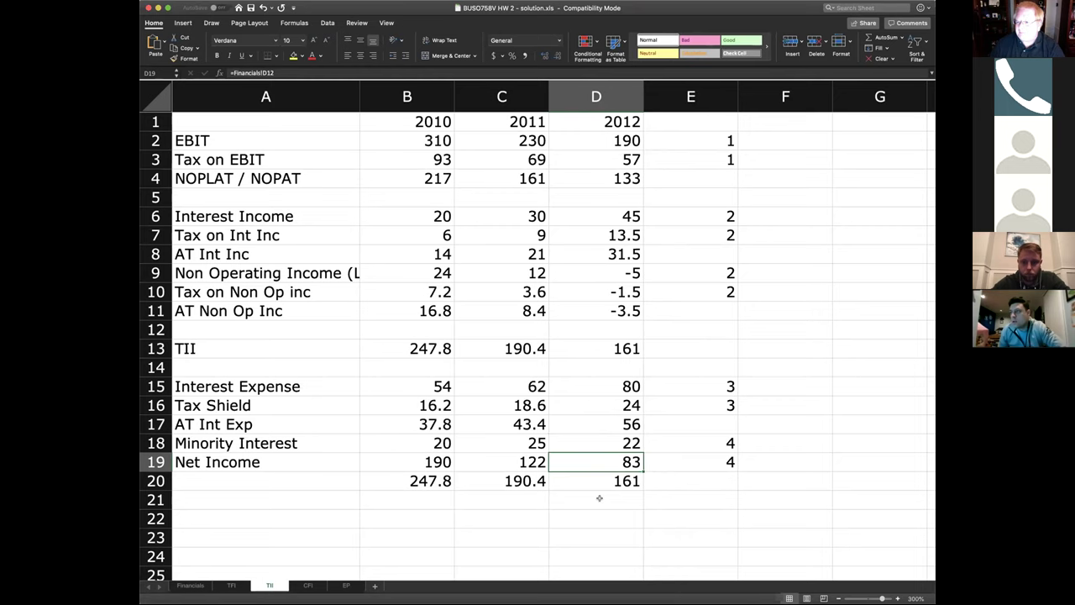
Open the CFI sheet and set its zoom to a custom 300%, showing the sheet from row 1.
click(307, 585)
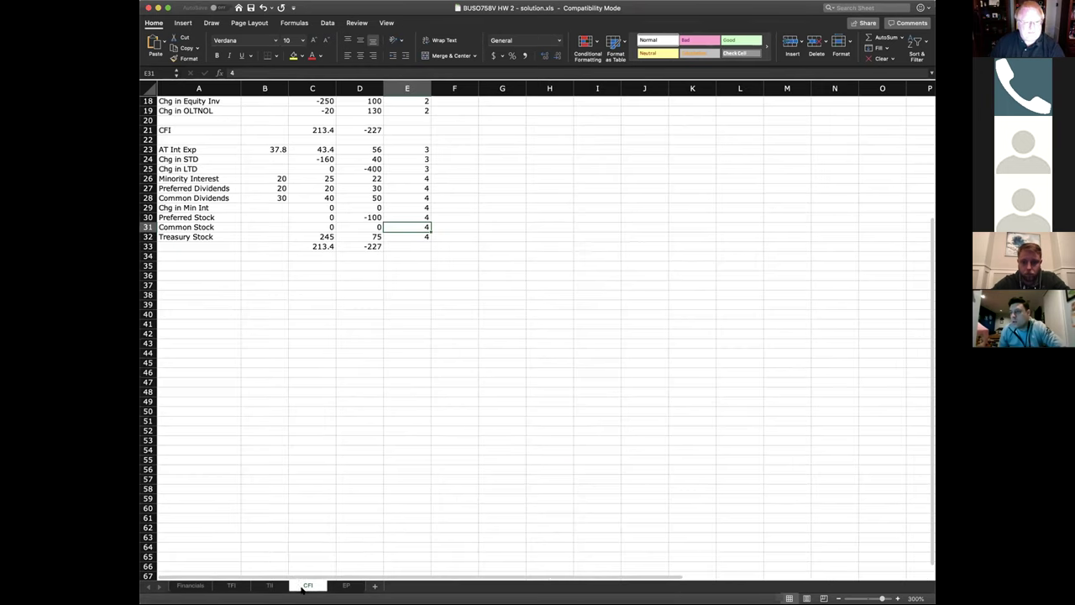
click(915, 597)
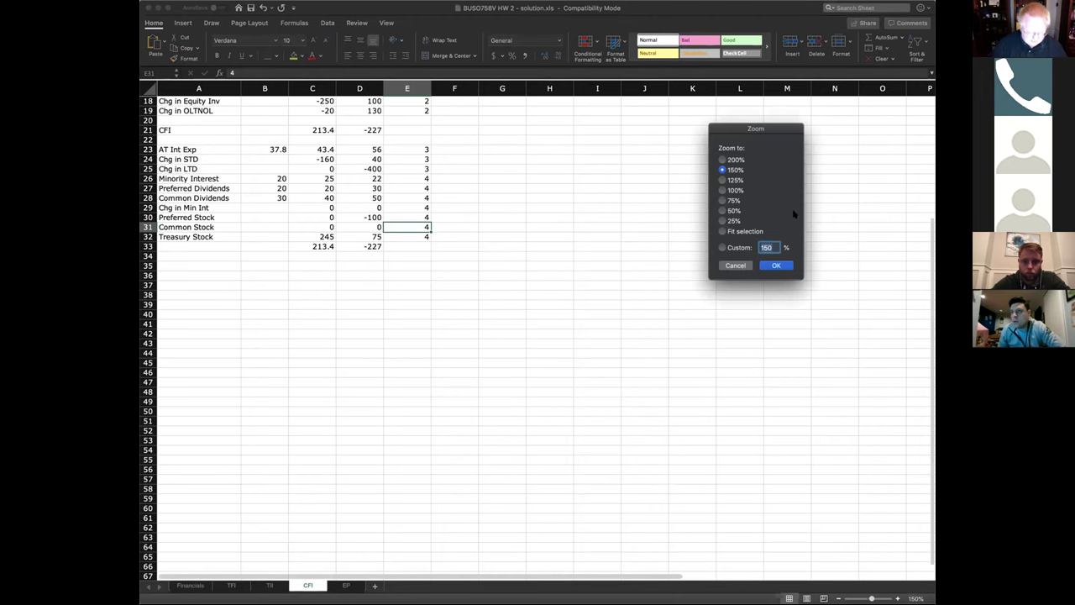
text(300)
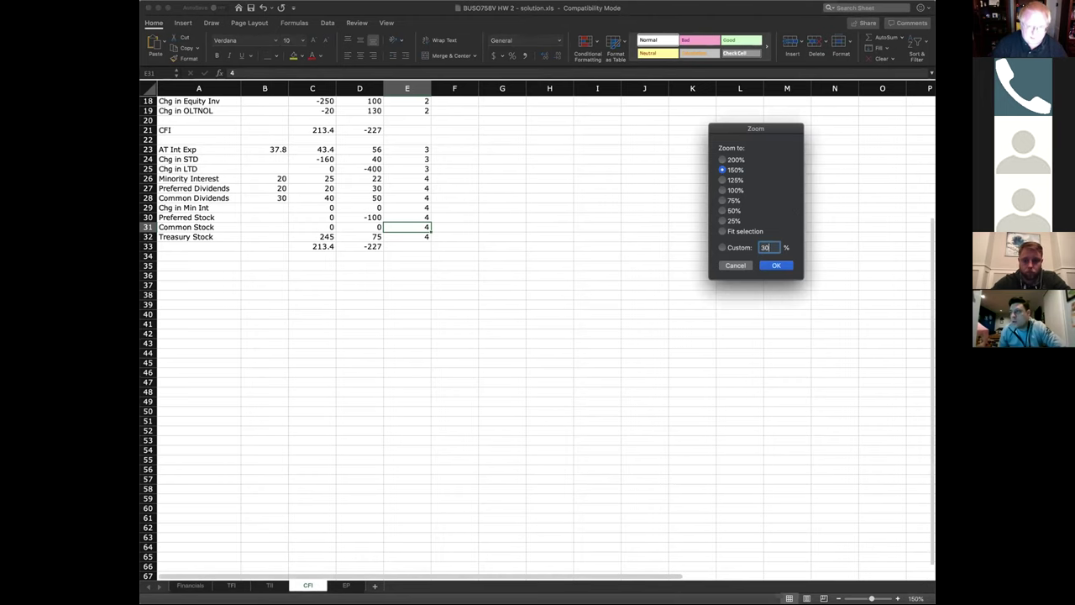
key(Return)
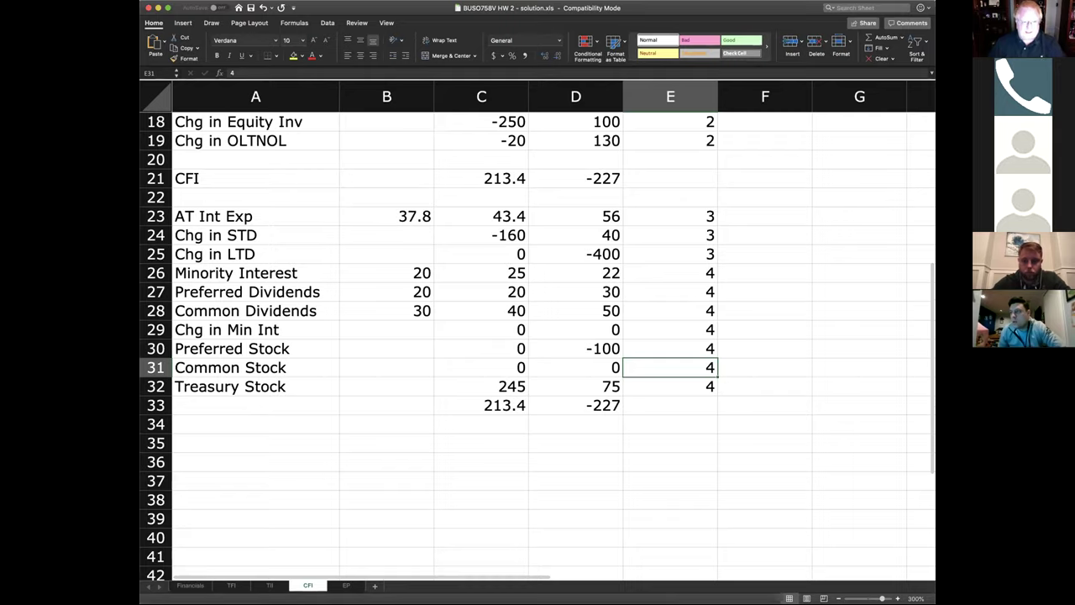
scroll(537, 345, up, 6)
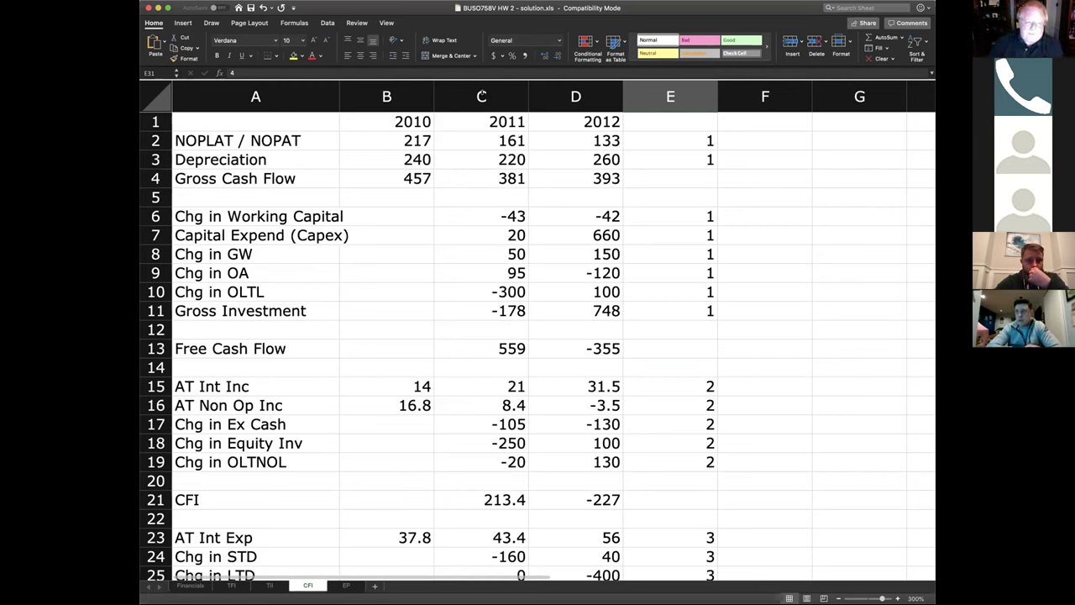
Examine the cash flow rows on the CFI sheet, including the 2011 formulas for NOPLAT, depreciation and gross cash flow.
click(398, 137)
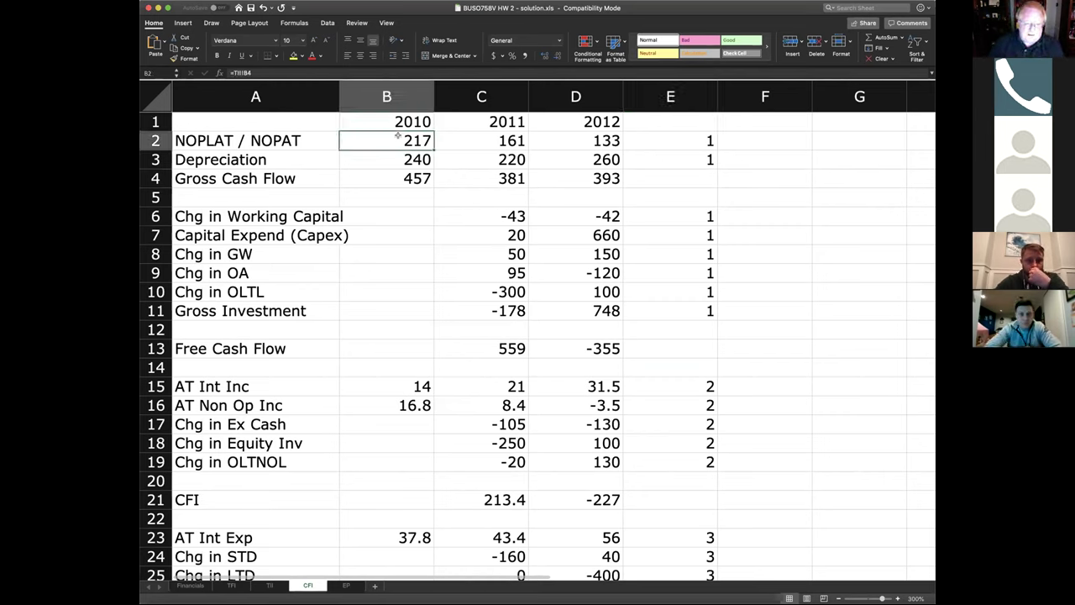
click(279, 345)
click(597, 361)
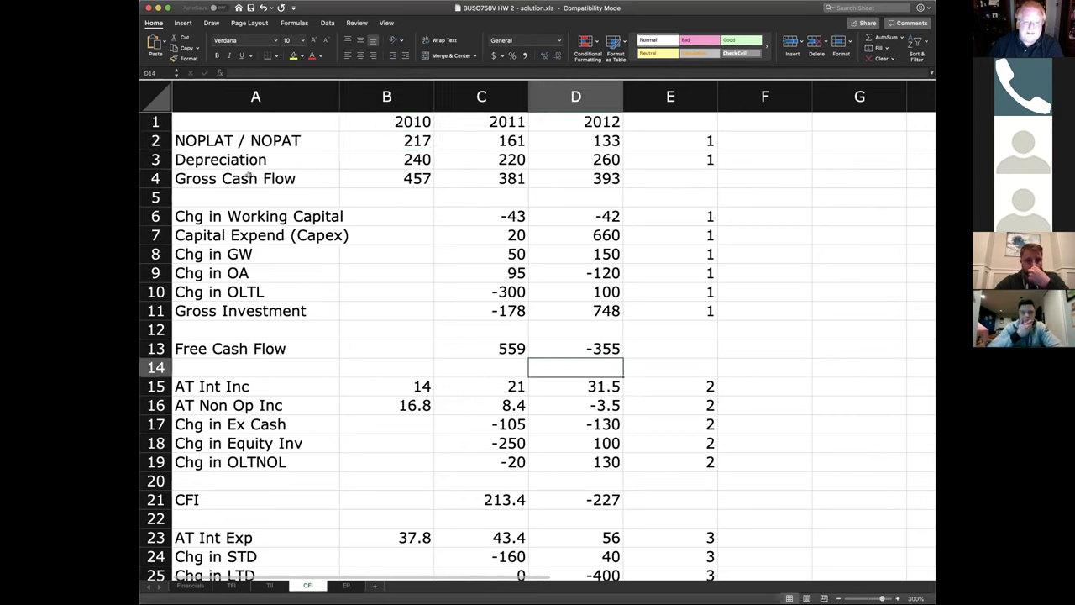
click(257, 178)
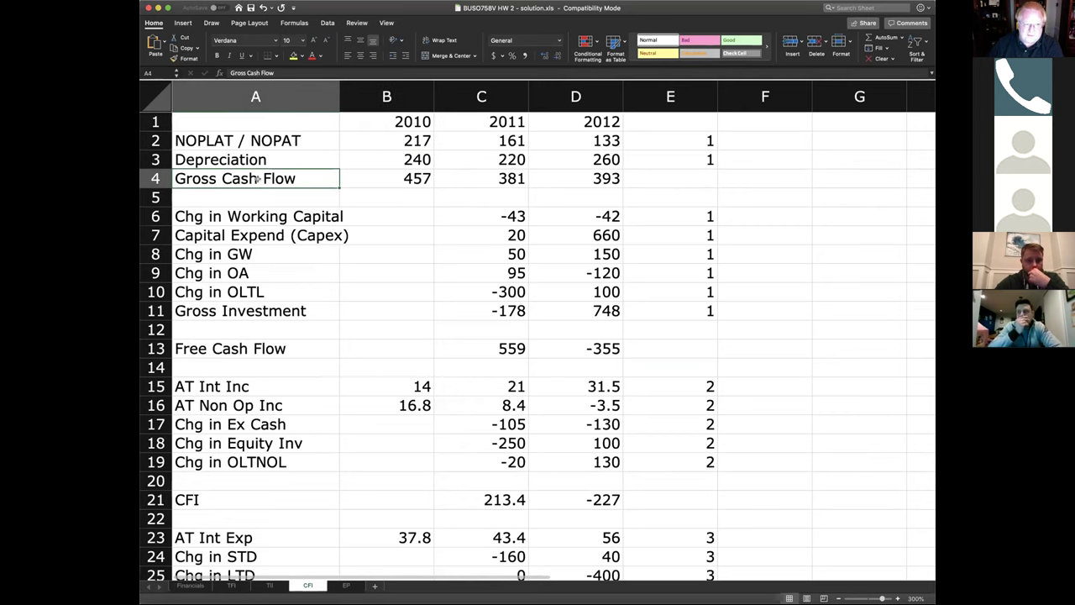
click(280, 284)
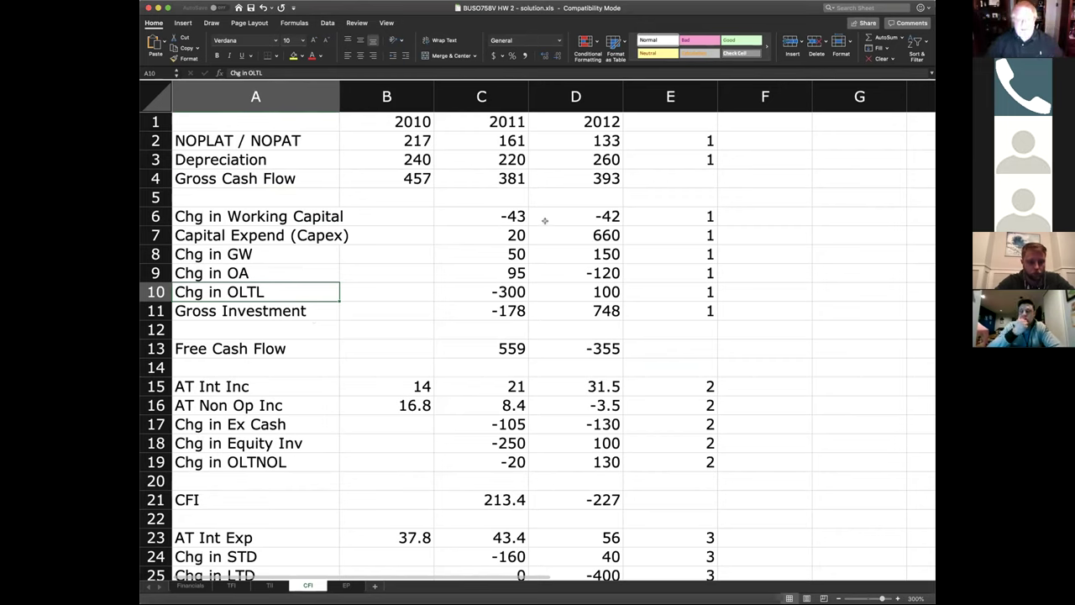
click(497, 92)
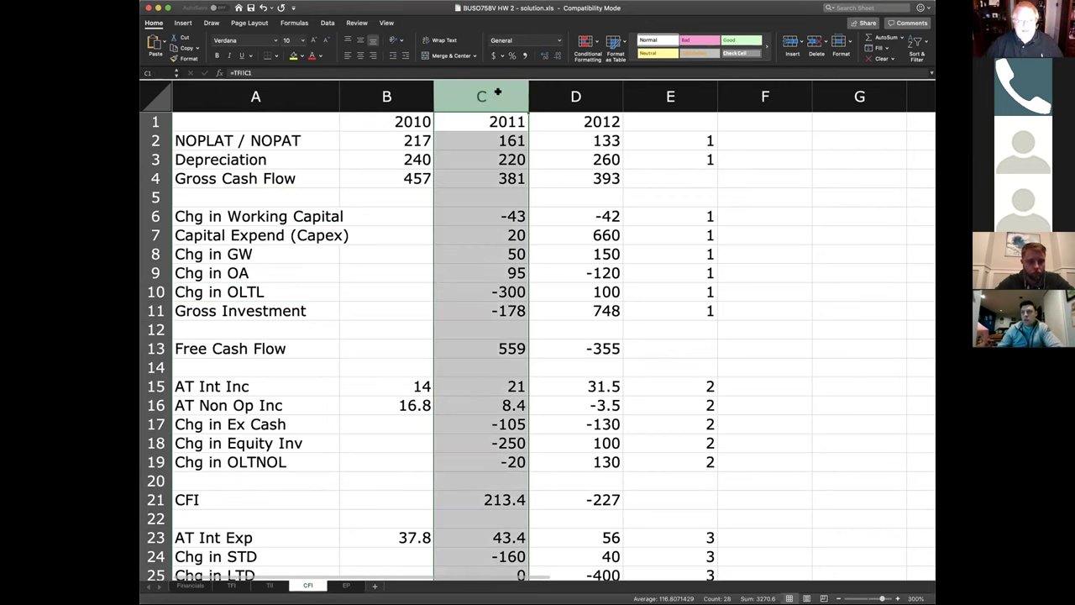
click(487, 140)
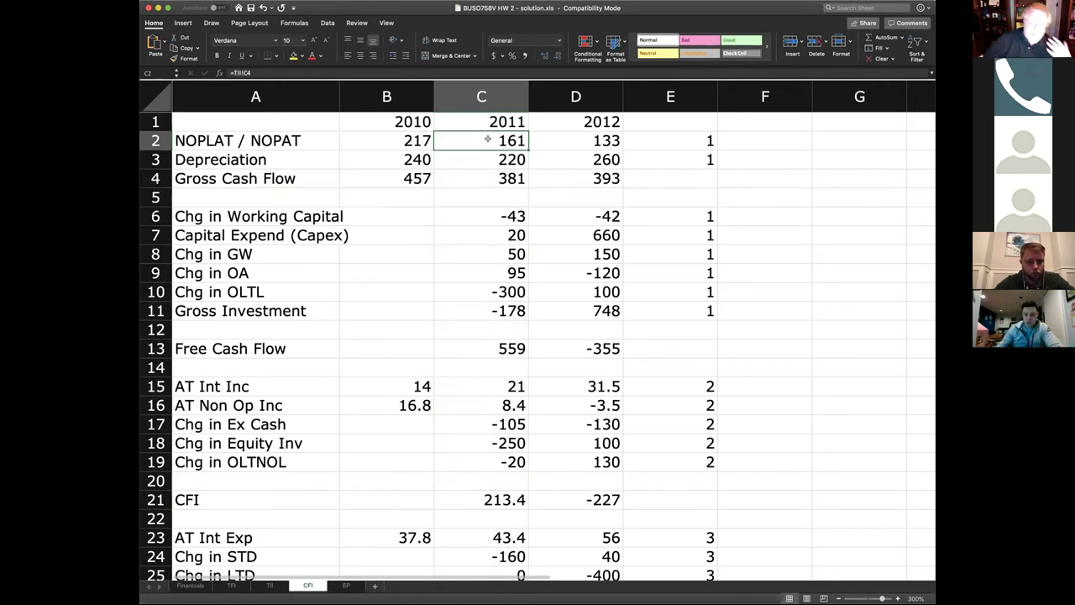
click(510, 163)
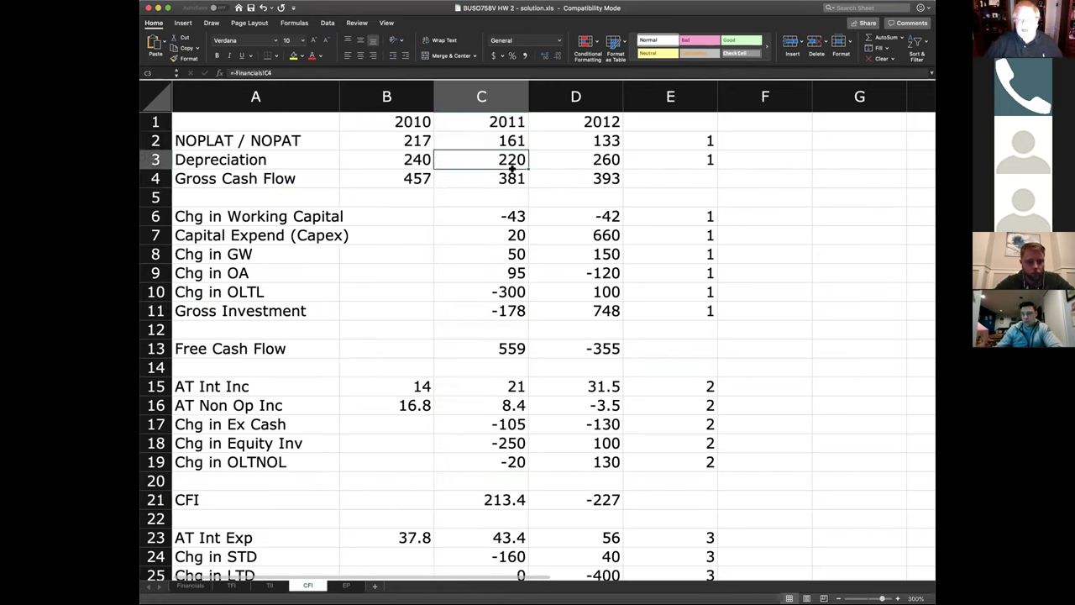
click(510, 178)
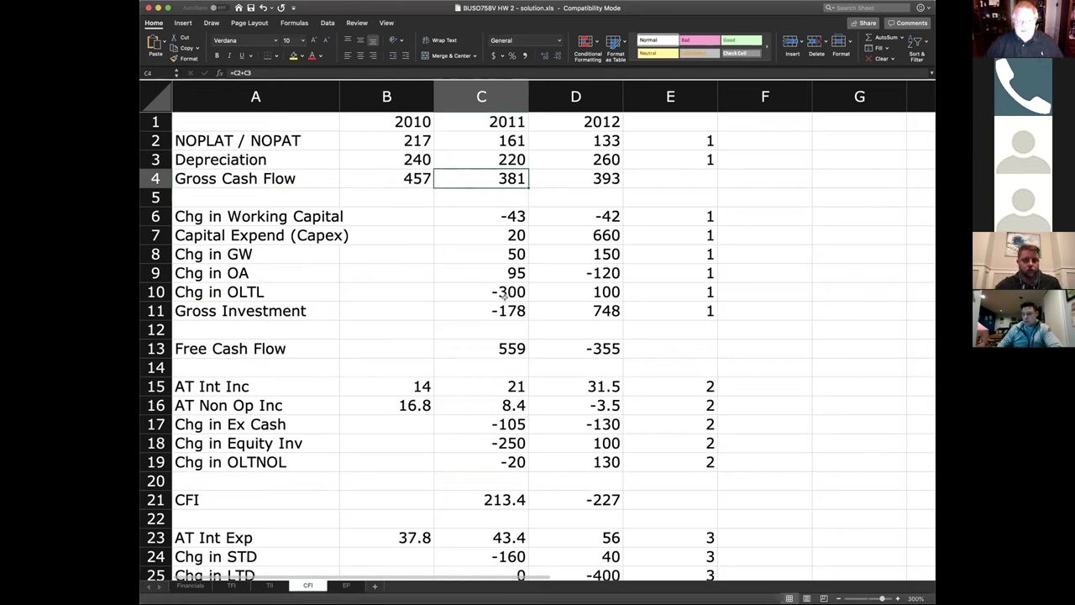
Enter a gross investment check for 2011 in cell C12 of the CFI sheet: =TFI!C15-TFI!B15+CFI!C3.
click(507, 329)
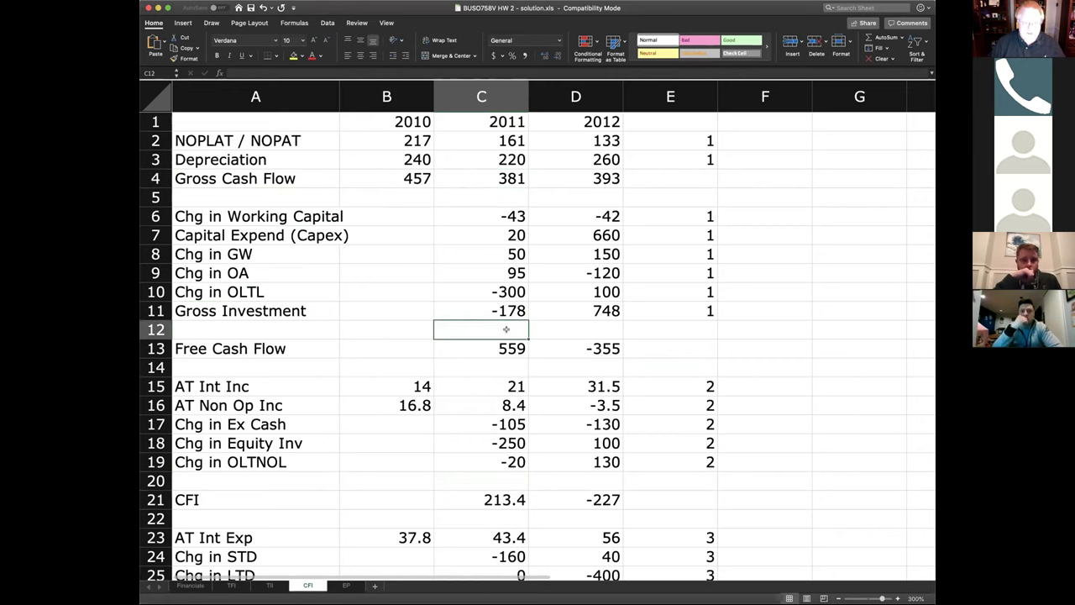
text(=)
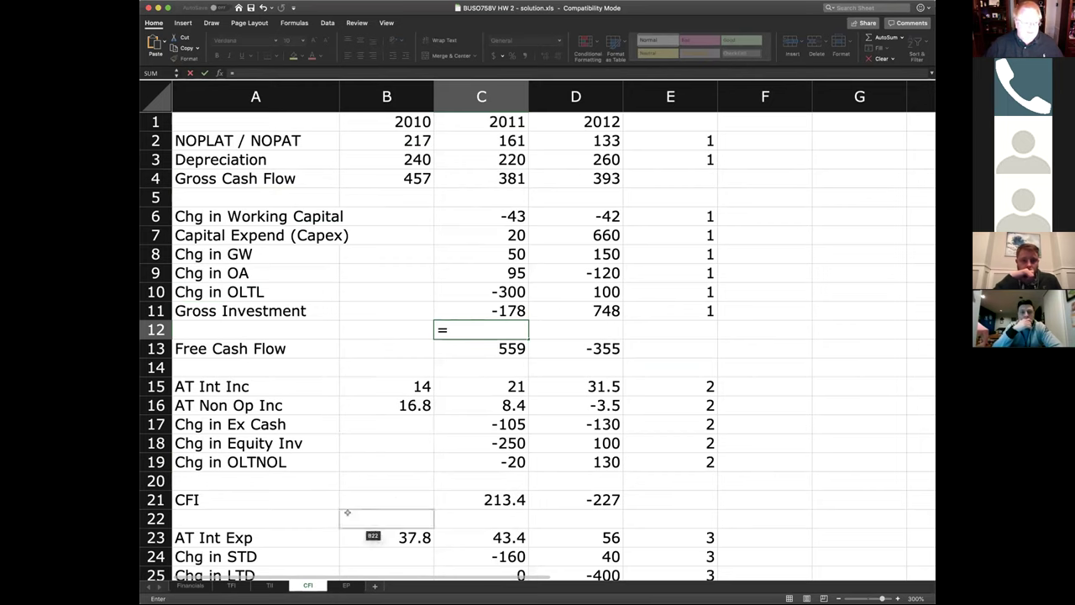
click(231, 585)
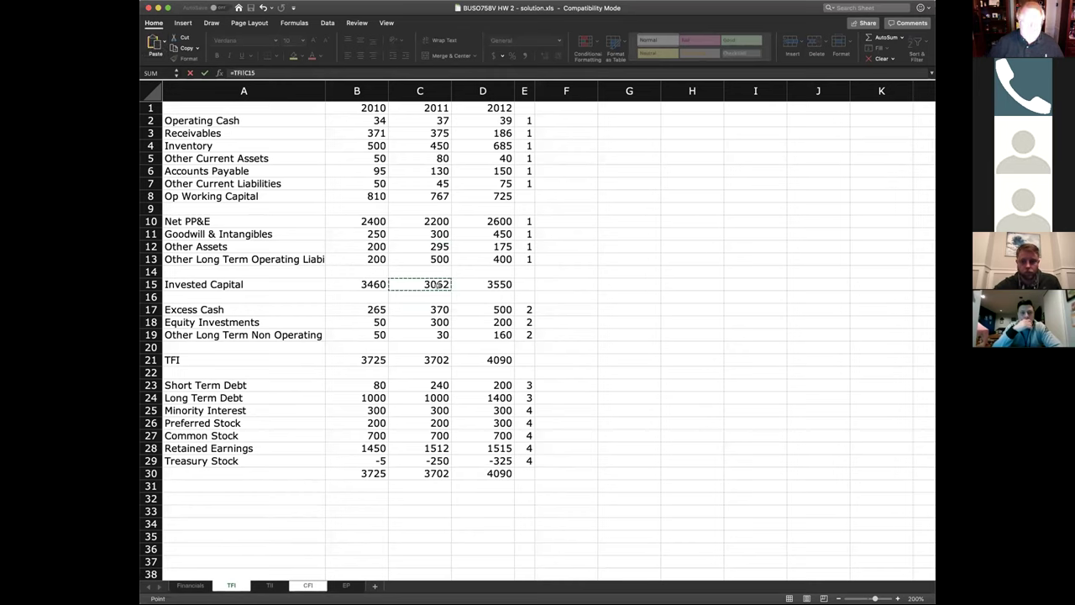
text(-)
click(375, 284)
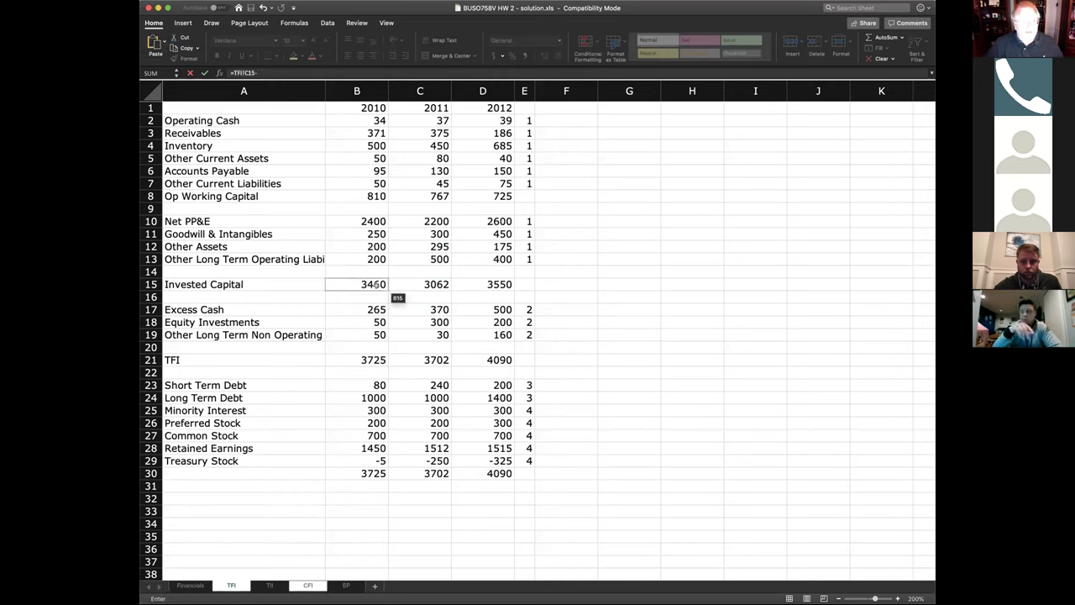
text(+)
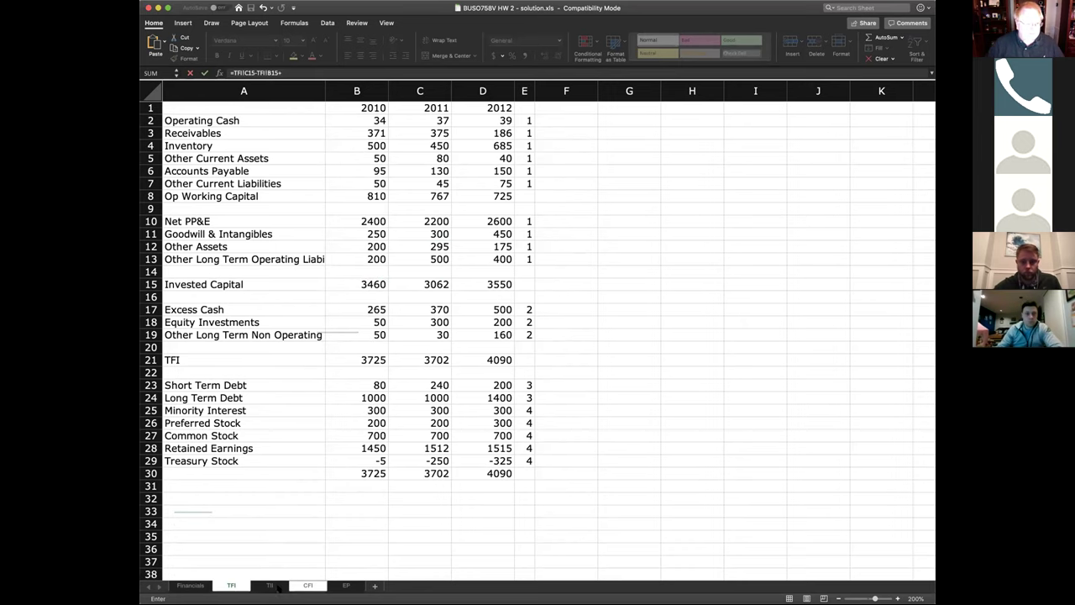
click(306, 586)
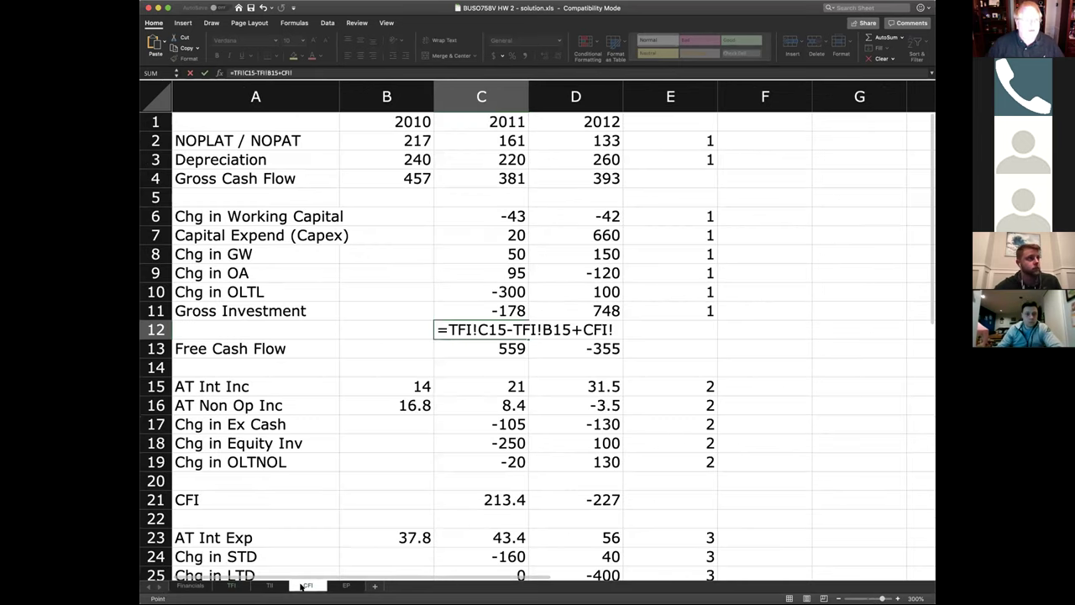
click(511, 158)
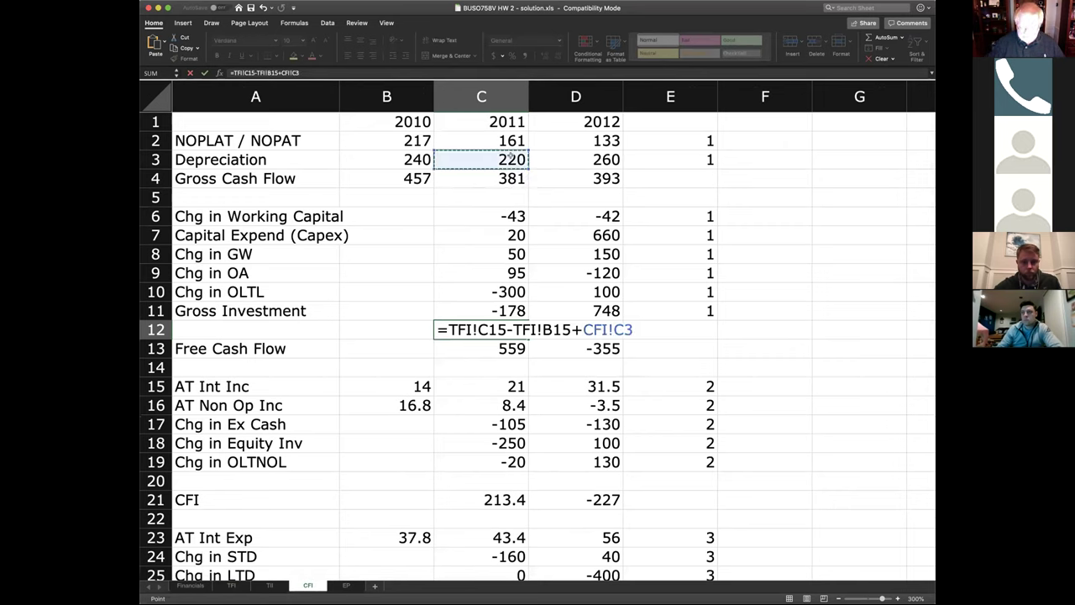
key(Return)
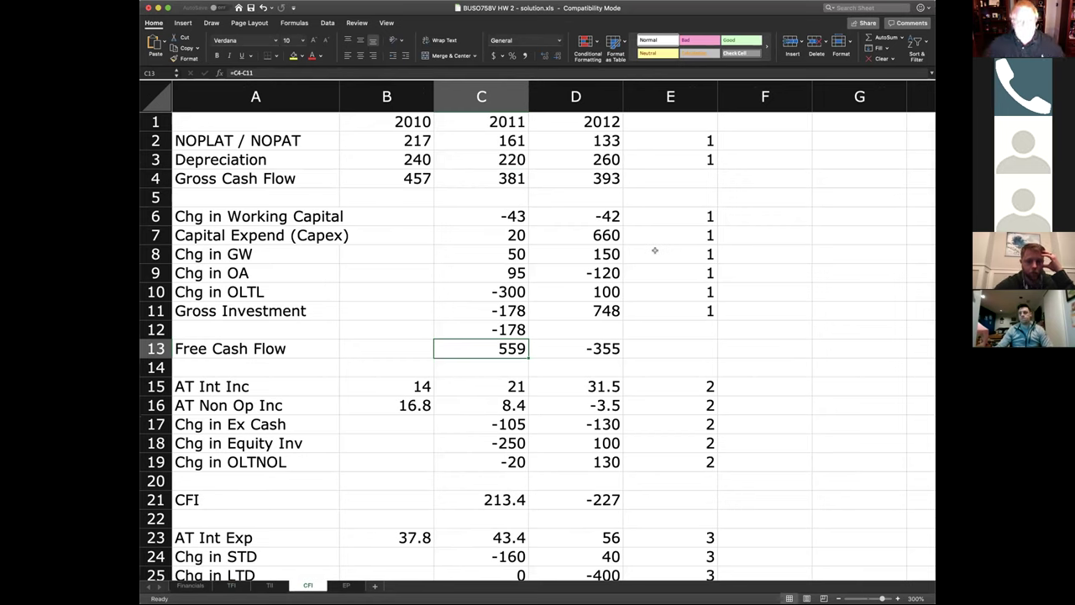
Copy the gross investment check formula from C12 to the 2012 column in D12.
click(509, 325)
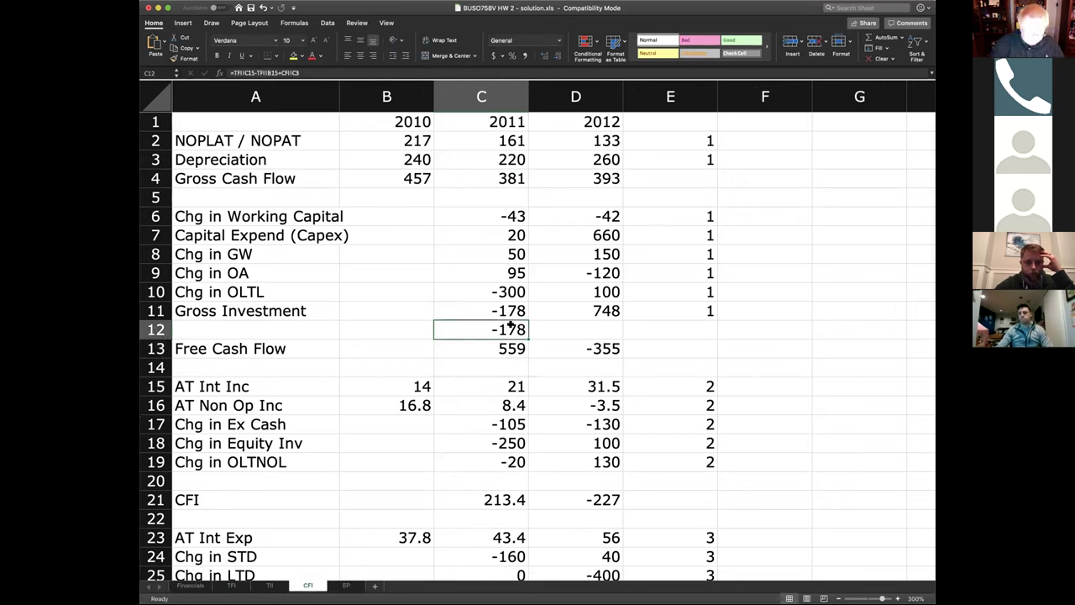
key(super+c)
click(582, 325)
key(super+v)
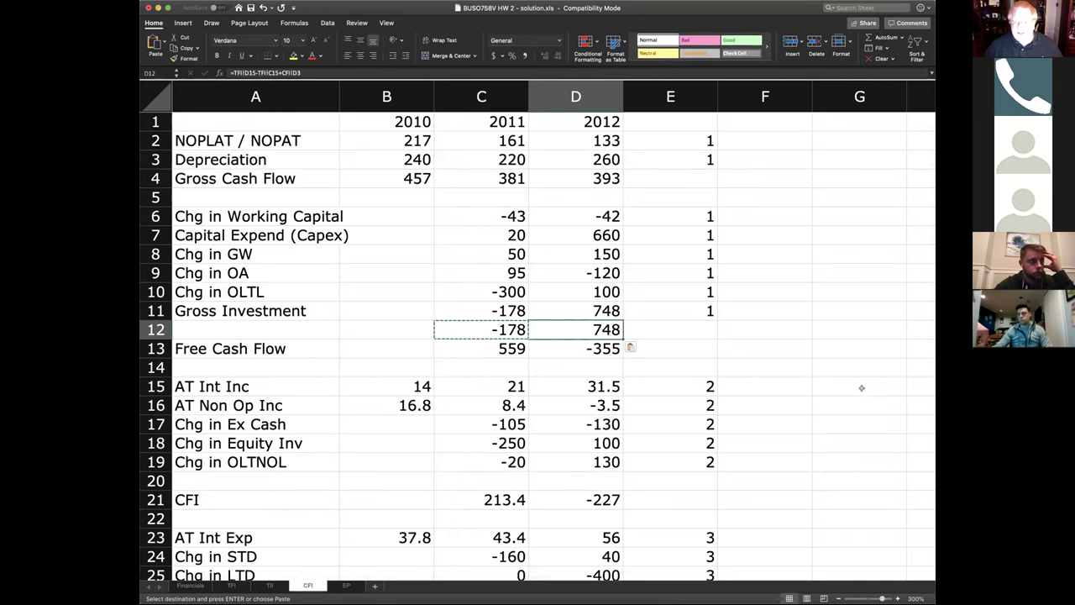
Examine the CFI sheet's rows for change in working capital, capital expenditure and change in goodwill.
scroll(861, 387, right, 4)
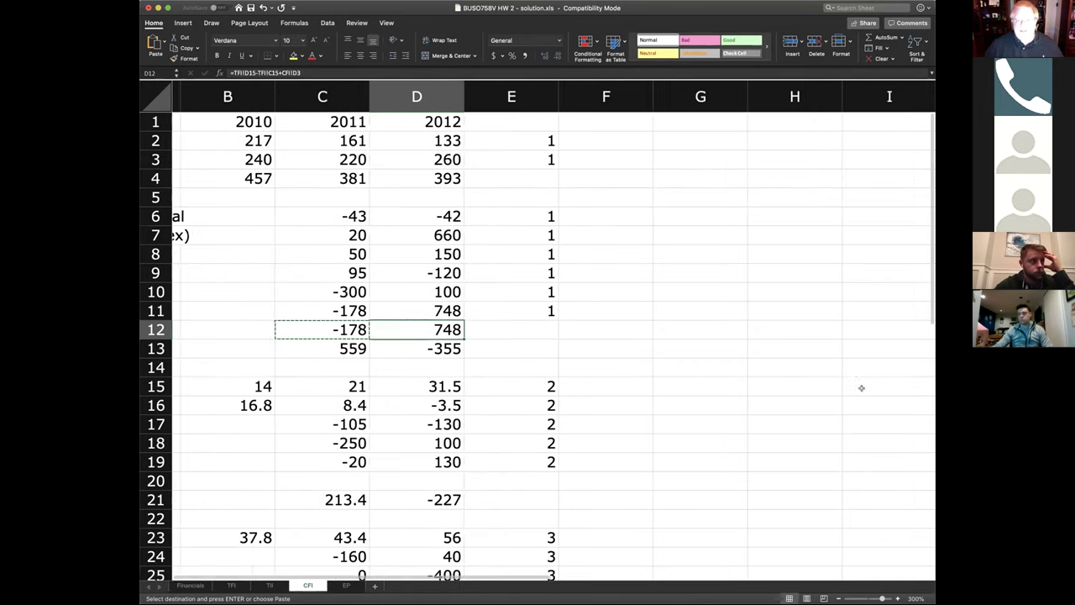
click(565, 267)
click(565, 266)
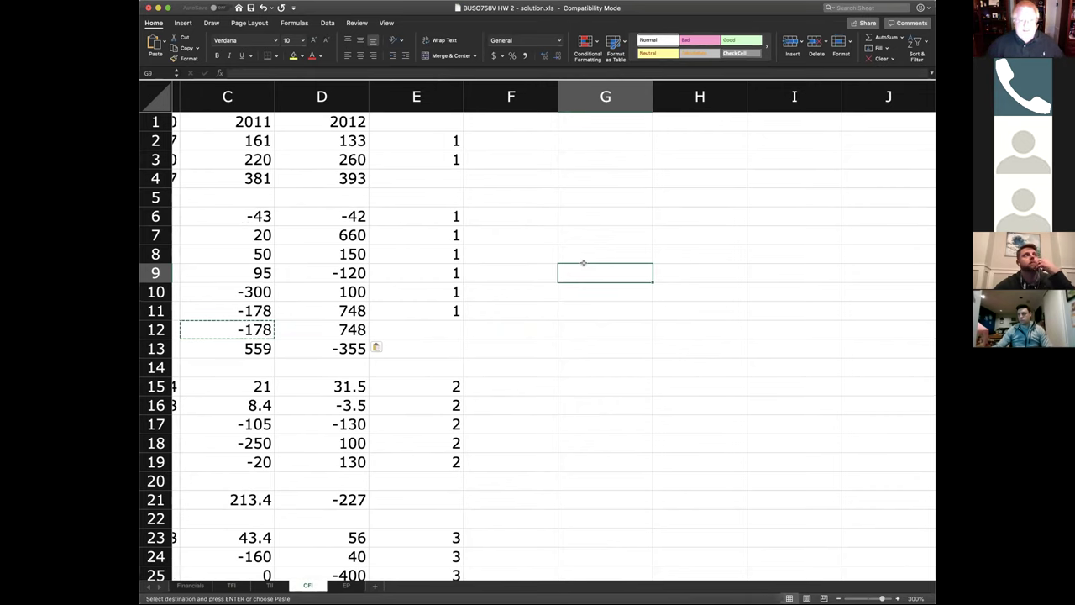
scroll(583, 263, left, 5)
scroll(583, 262, left, 2)
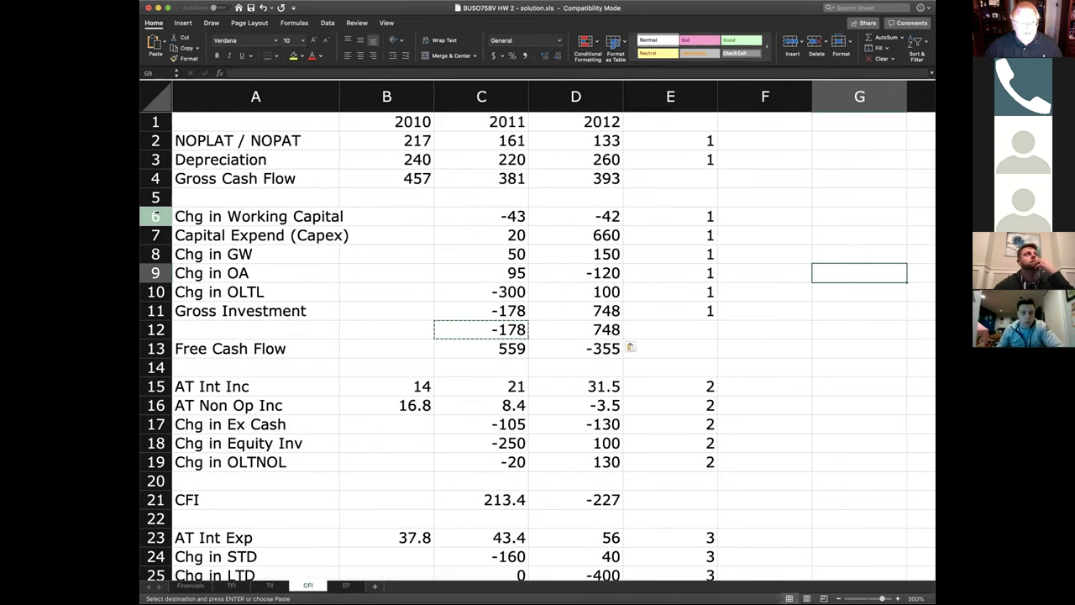
click(155, 216)
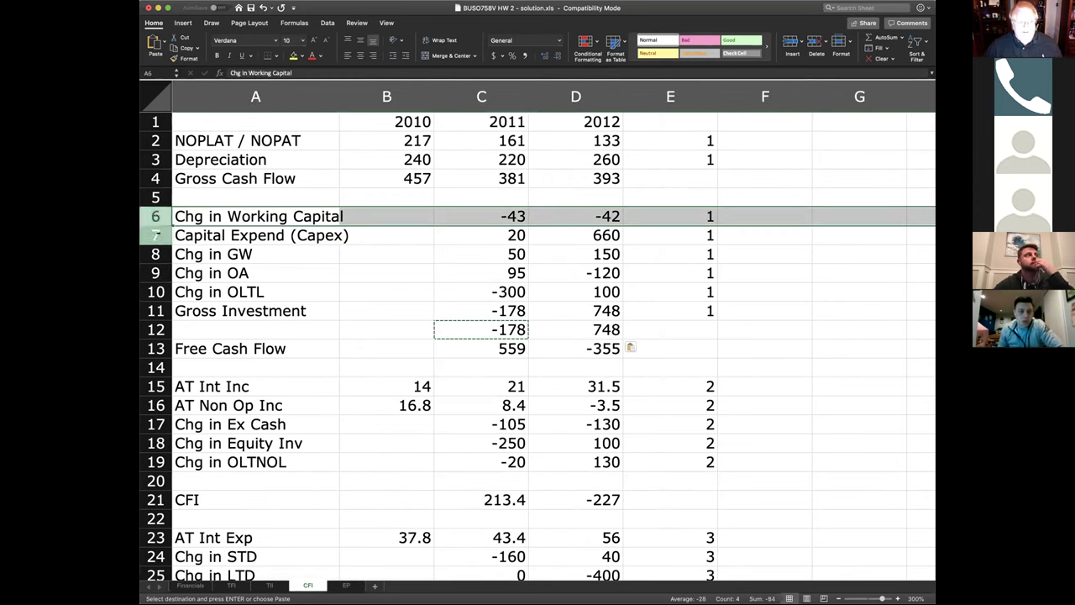
click(156, 236)
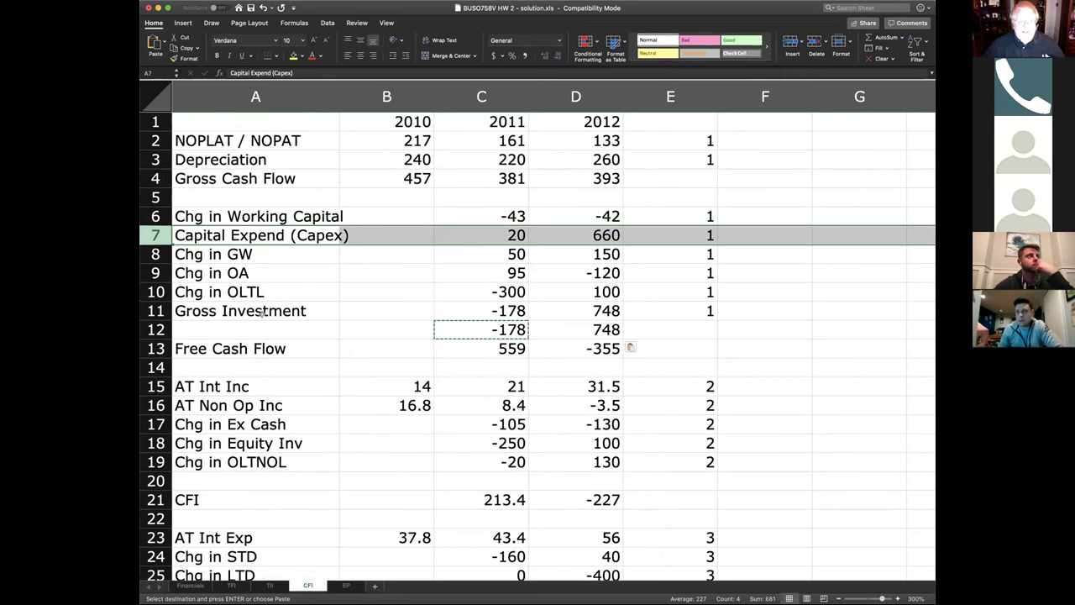
click(154, 254)
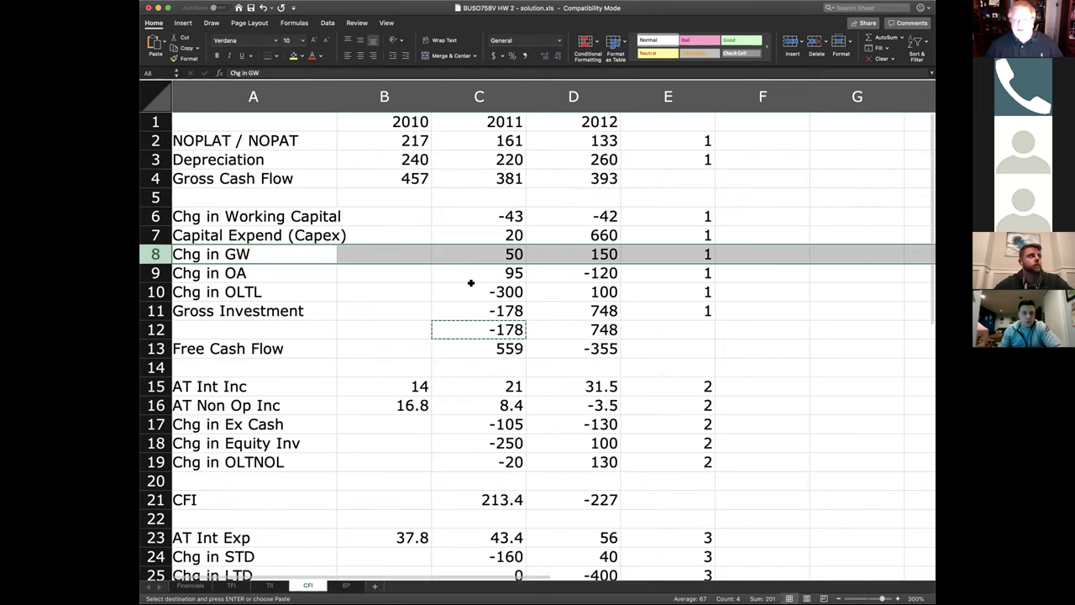
scroll(471, 283, right, 5)
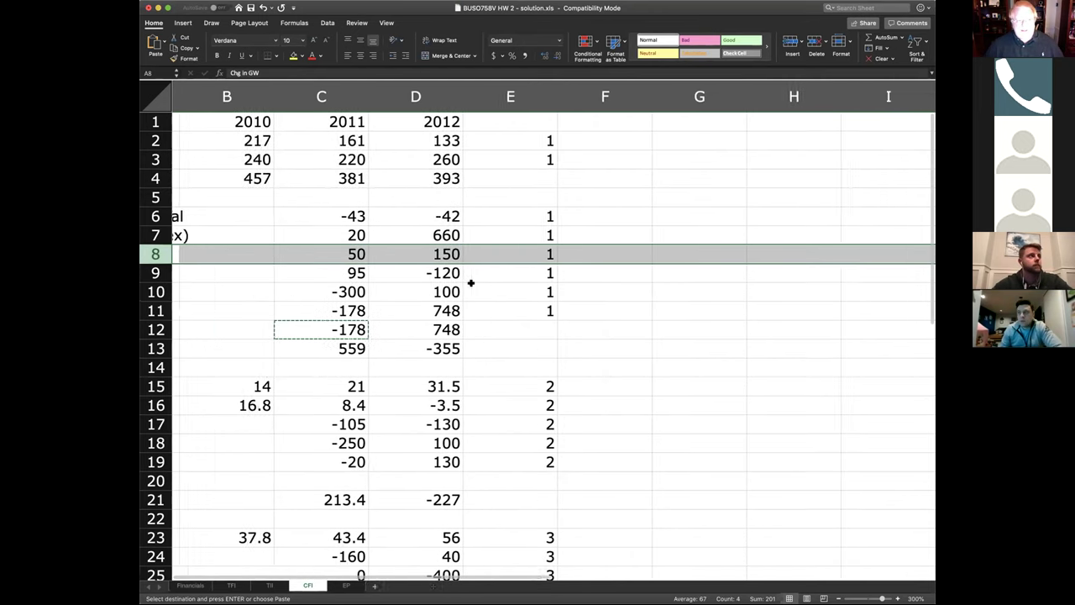
click(639, 233)
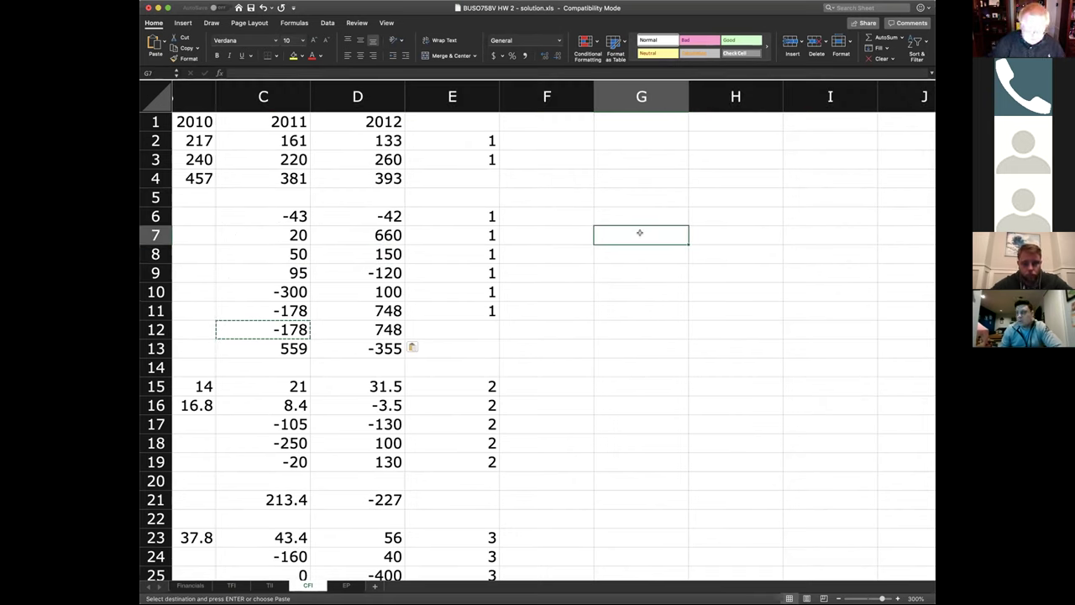
text(Cappe)
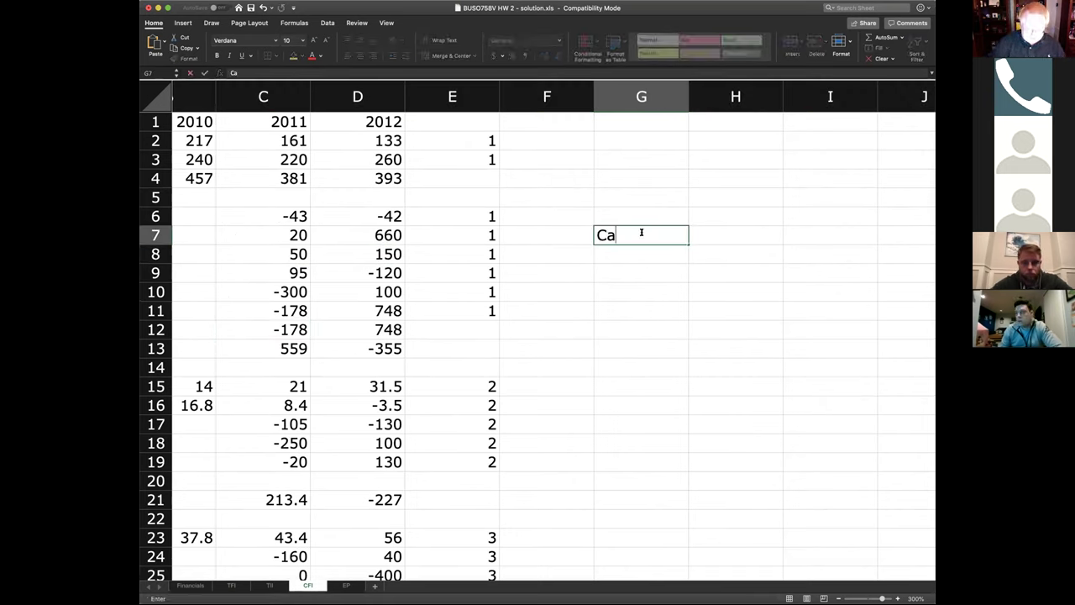
key(BackSpace)
key(BackSpace)
text(ex)
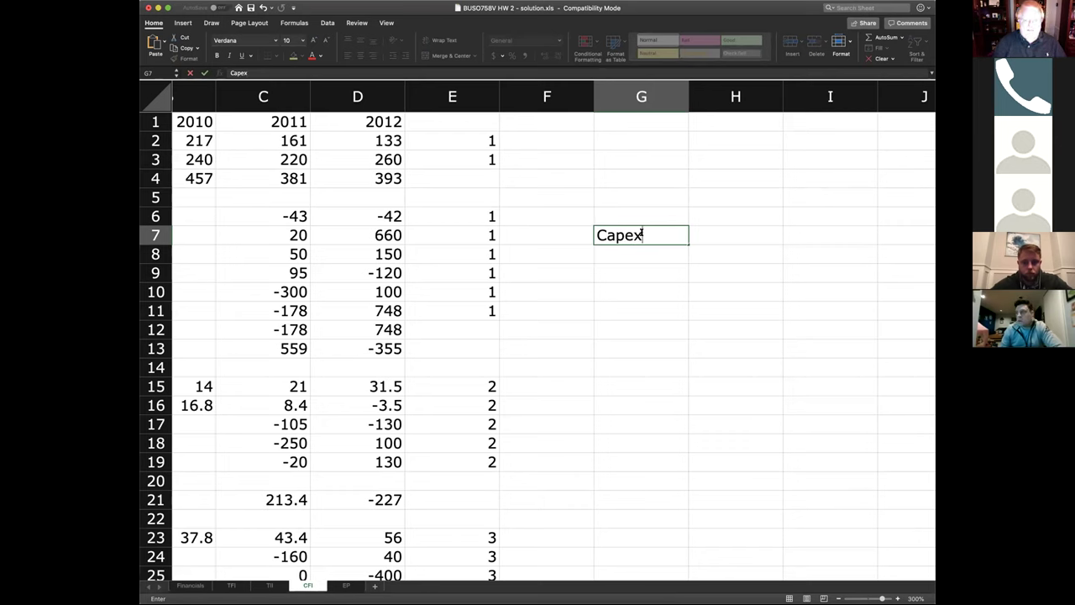
text(= )
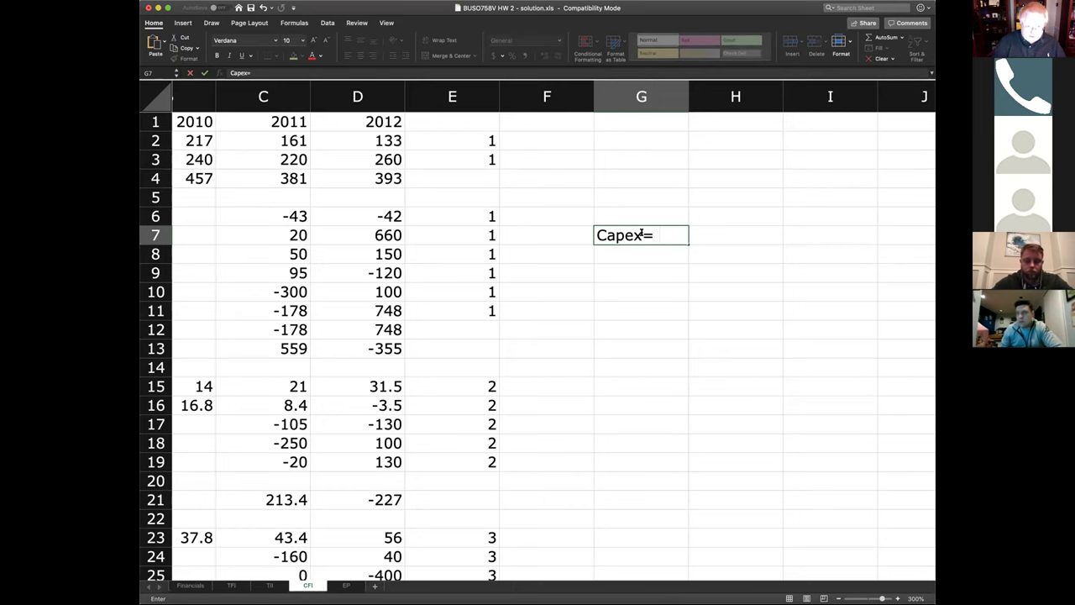
text(En)
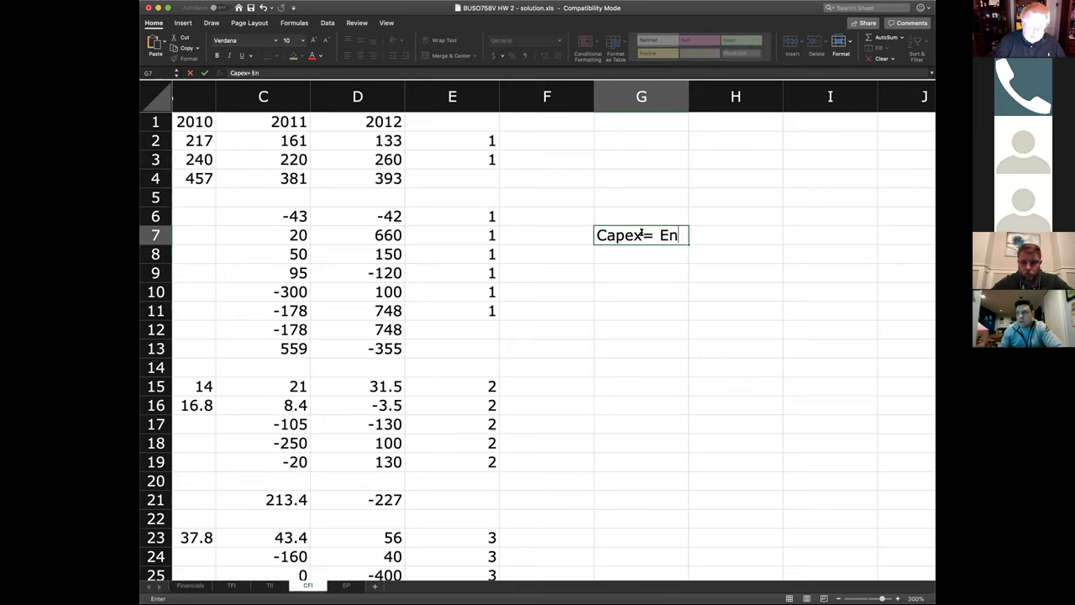
text(d PP)
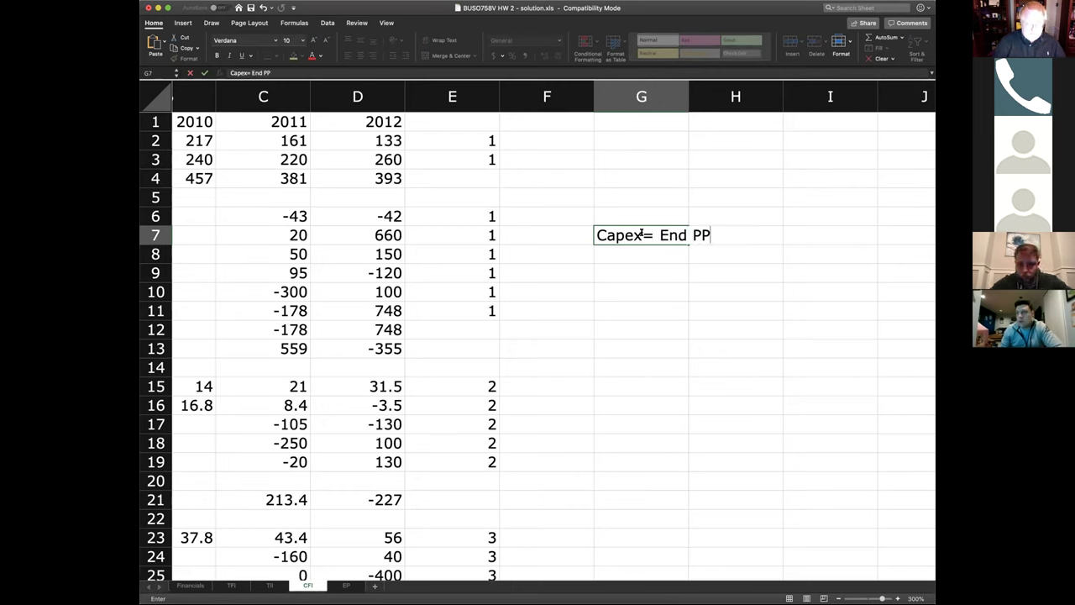
key(BackSpace)
key(BackSpace)
key(BackSpace)
key(BackSpace)
key(BackSpace)
key(BackSpace)
key(BackSpace)
key(BackSpace)
key(BackSpace)
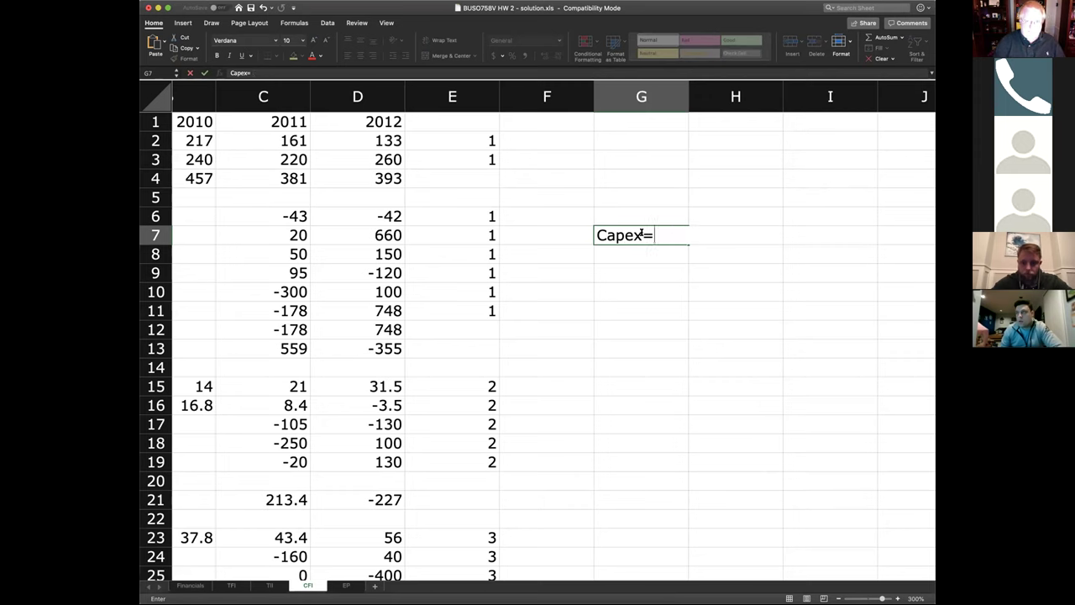
key(BackSpace)
key(BackSpace)
key(BackSpace)
key(BackSpace)
text(E)
key(BackSpace)
Enter the note "Start PPE + Capex - Depr = End PPE" in cell G7 of the CFI sheet.
text(S)
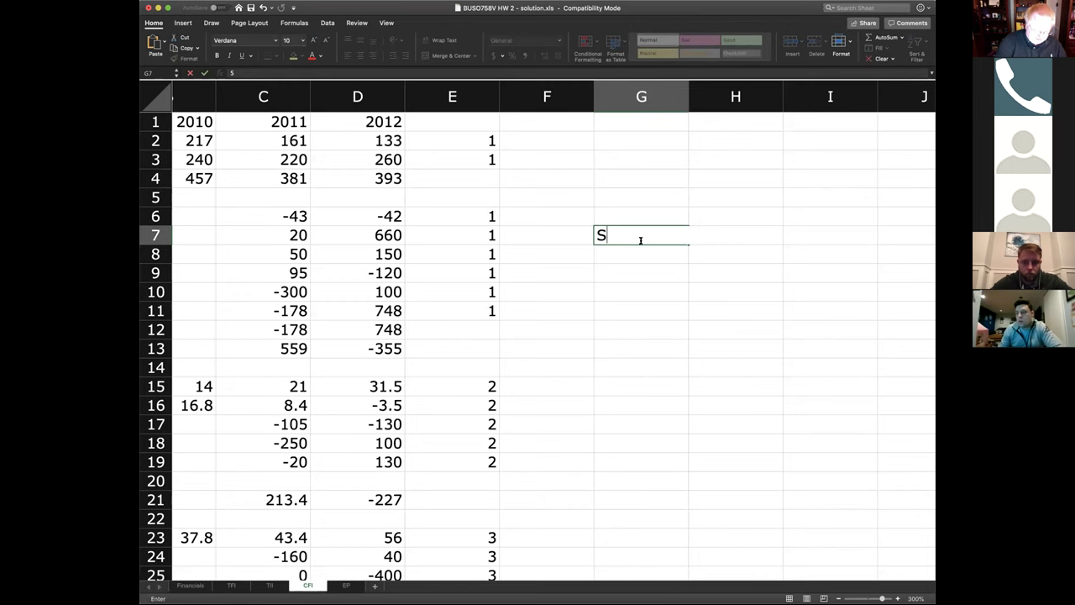
text(tart PPE)
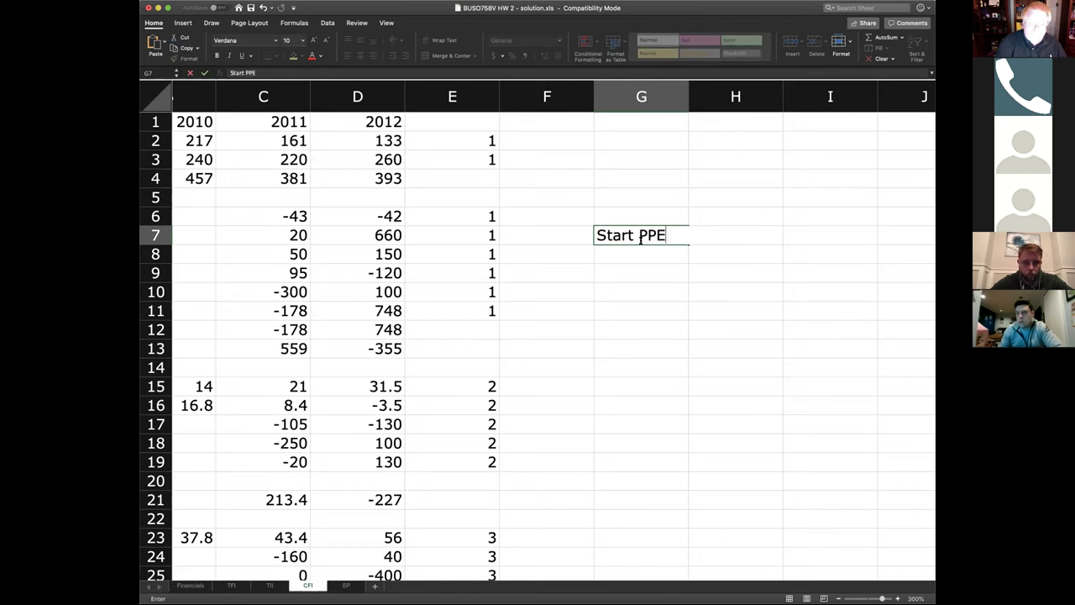
text( + Capex)
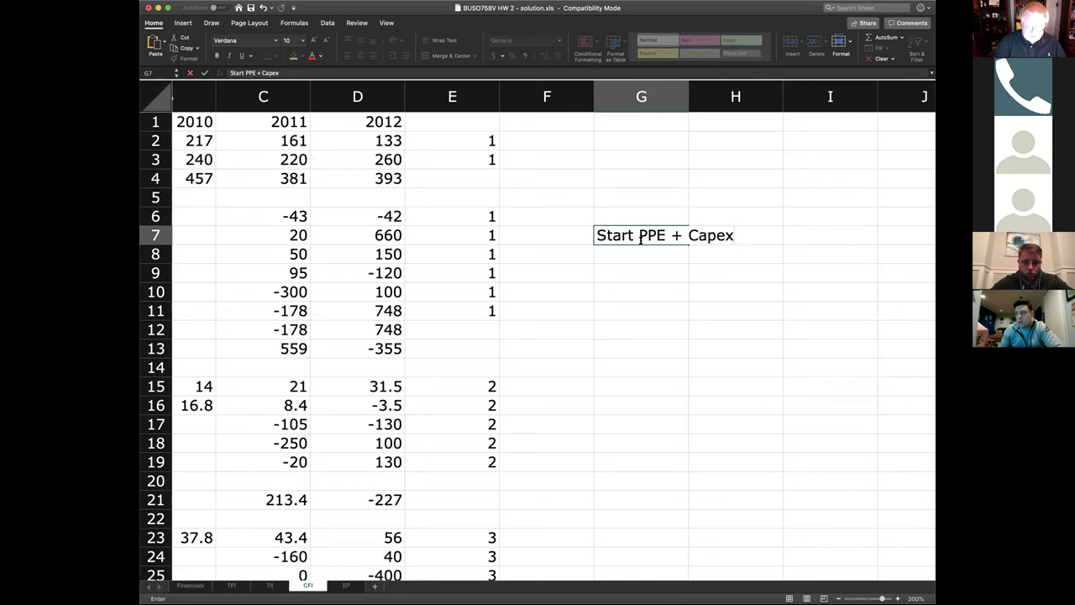
text( - De)
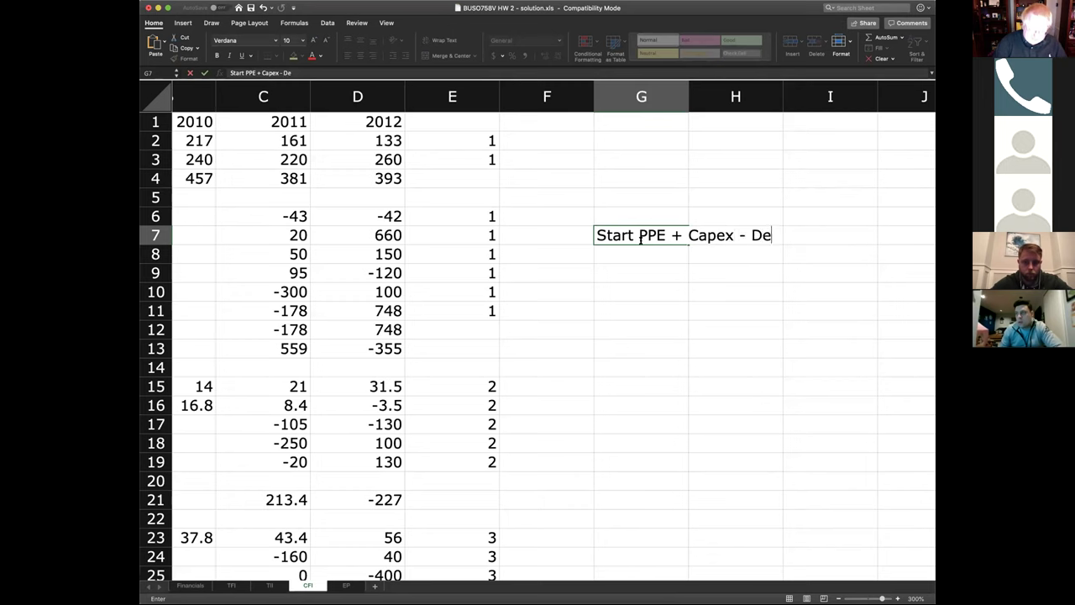
text(pr = End PPE)
key(Return)
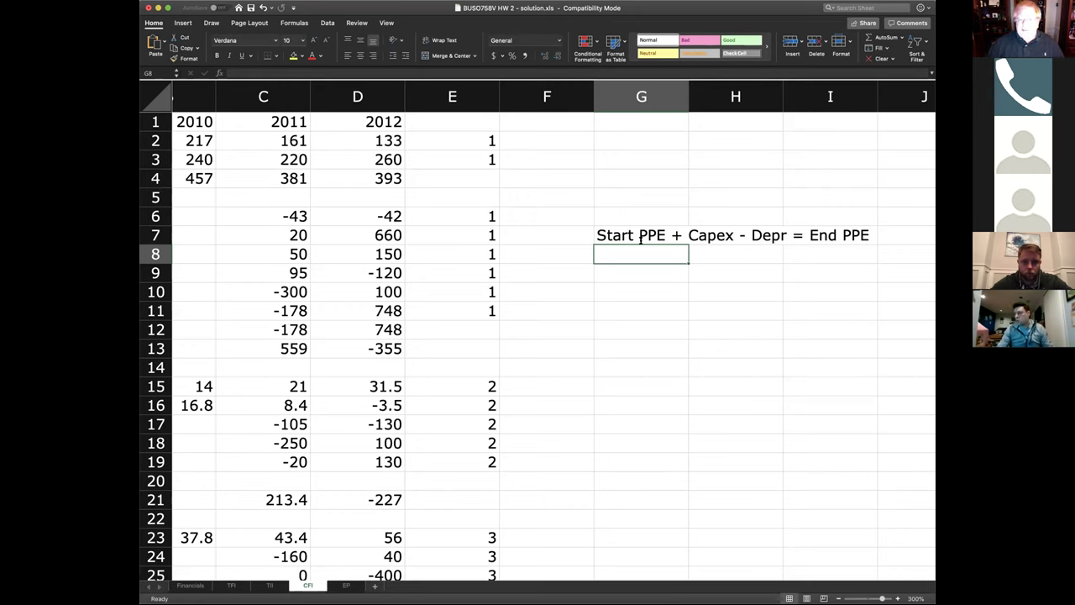
Enter the note "Capex = End PPE - Start PPE + Depr" in cell G9 of the CFI sheet.
click(638, 273)
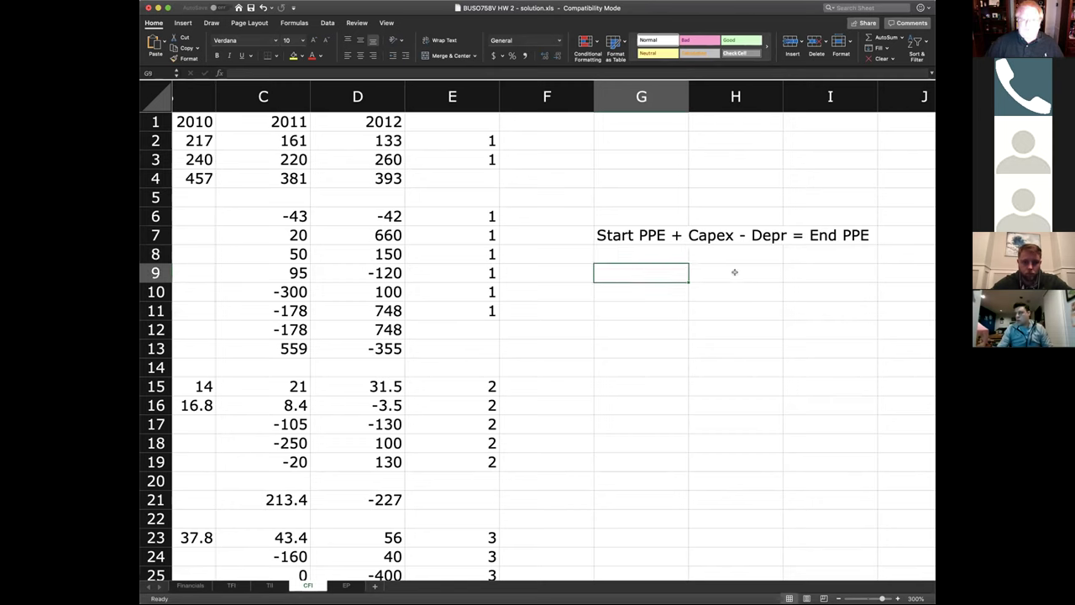
text(Cape)
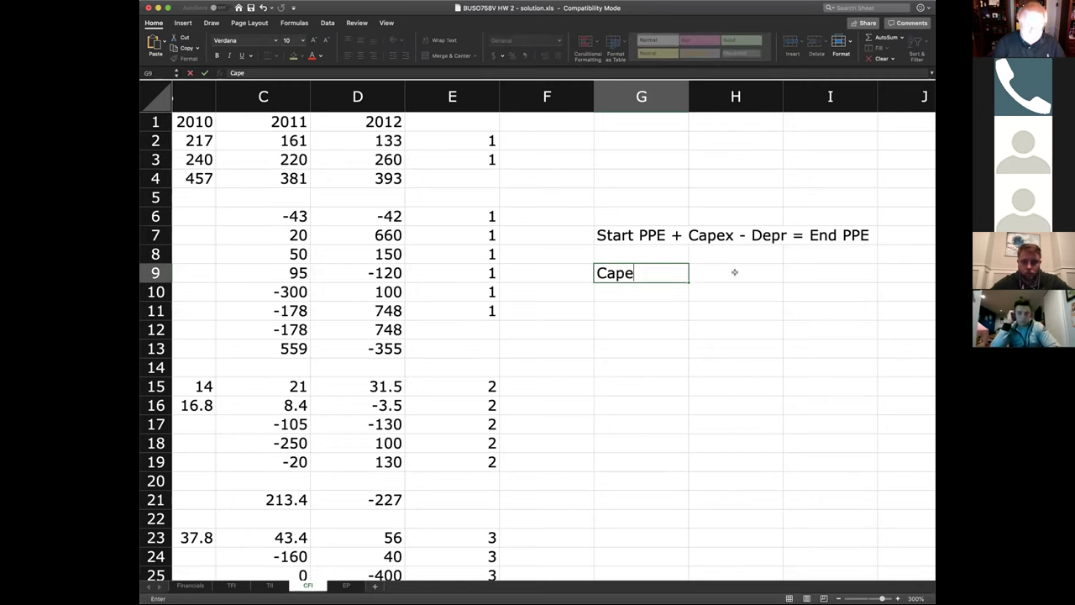
text(x = )
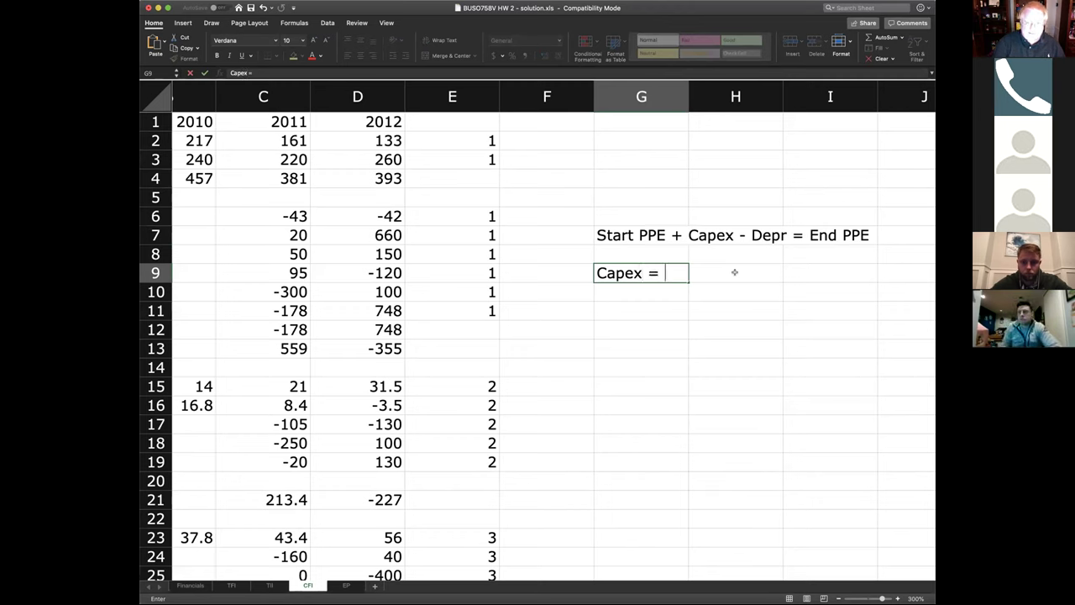
text(End P)
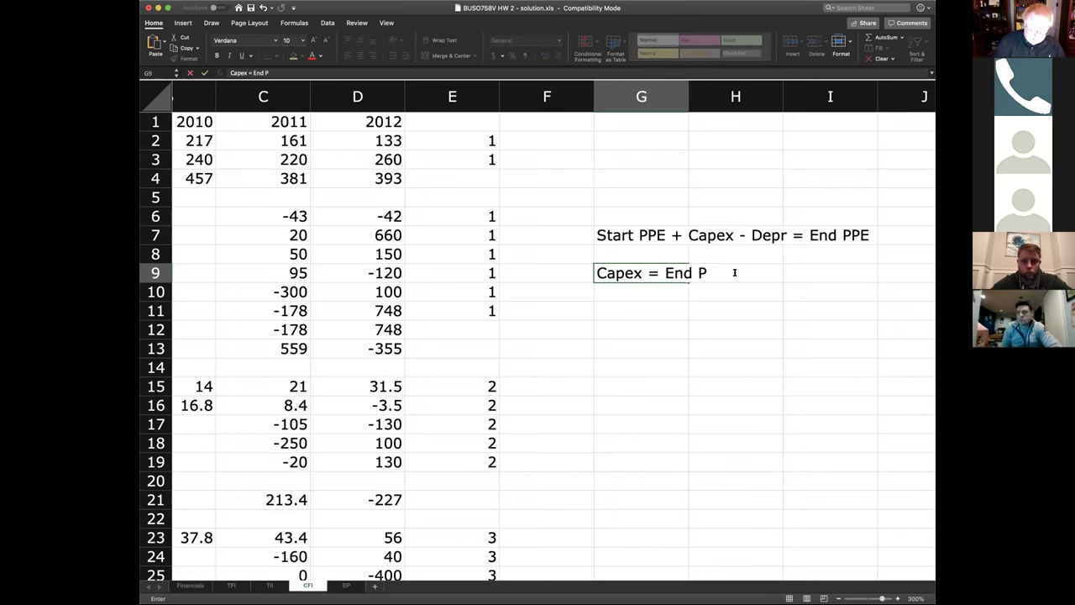
text(PE -)
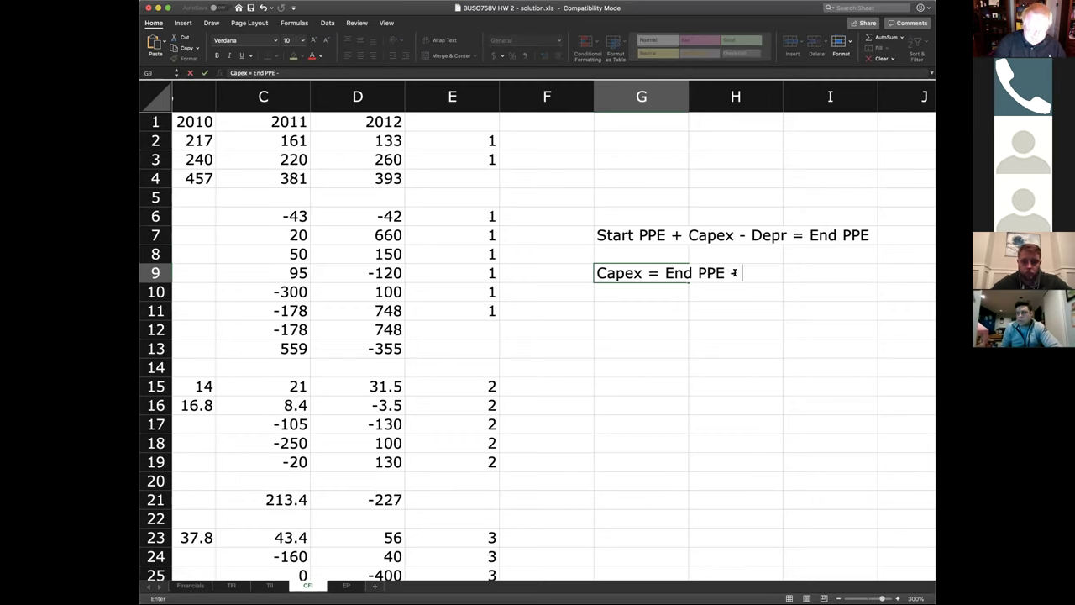
text( Start )
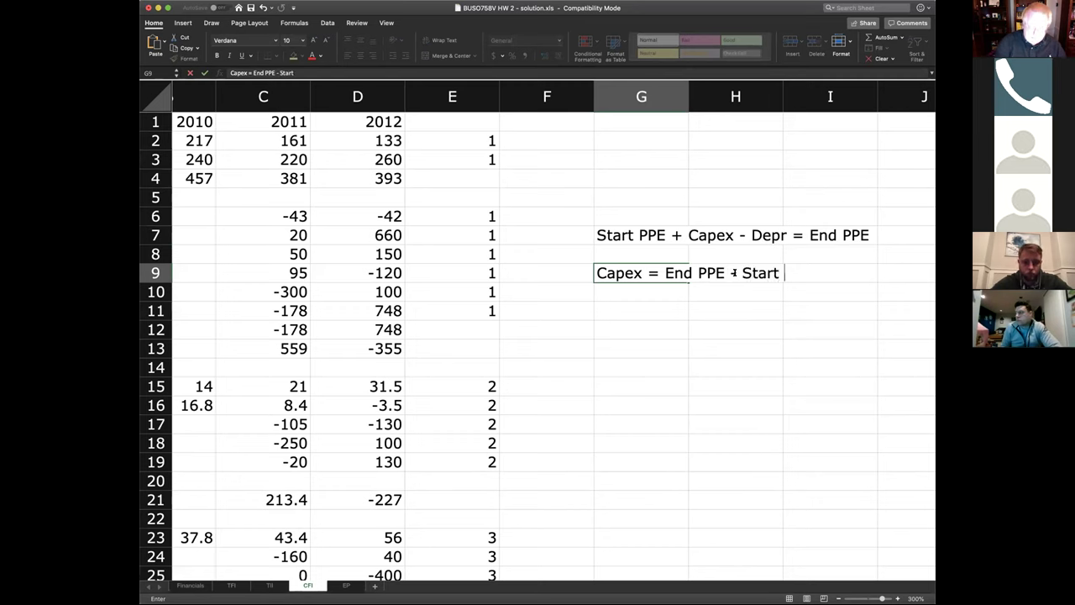
text(PPE)
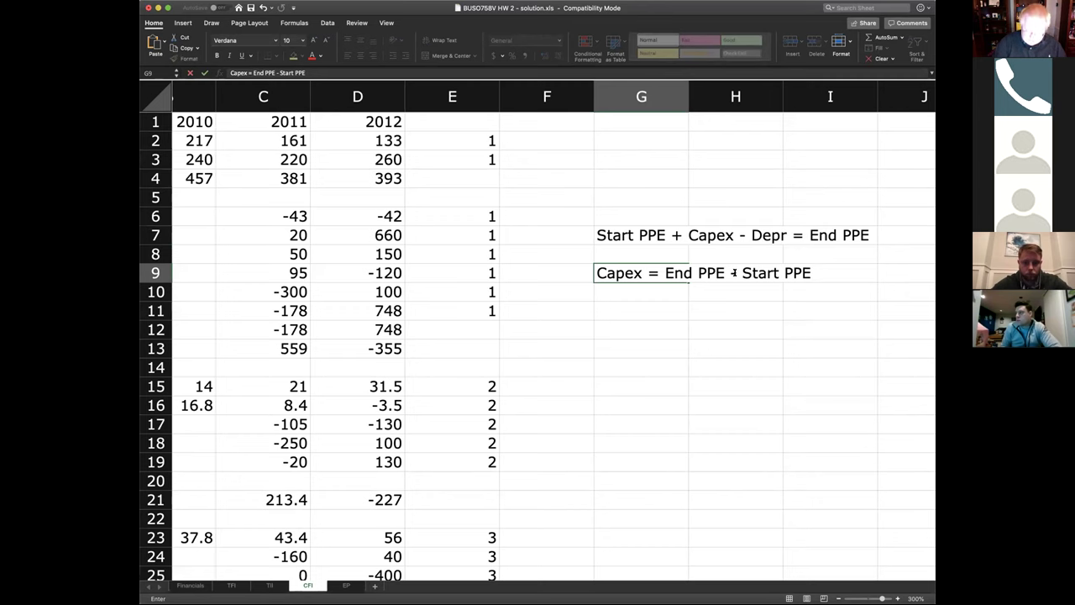
text( + Depr)
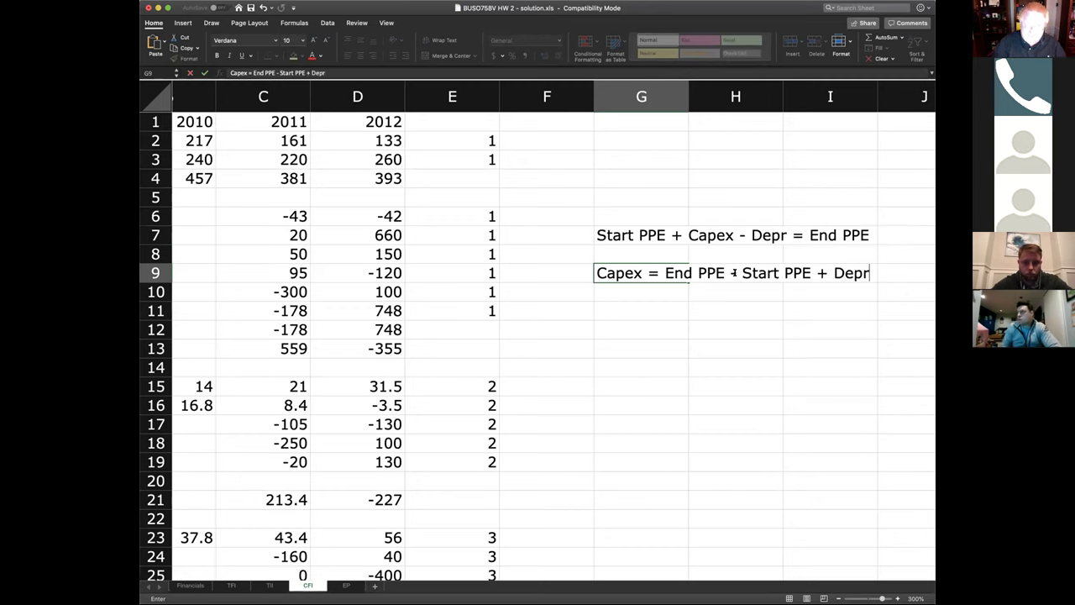
key(Return)
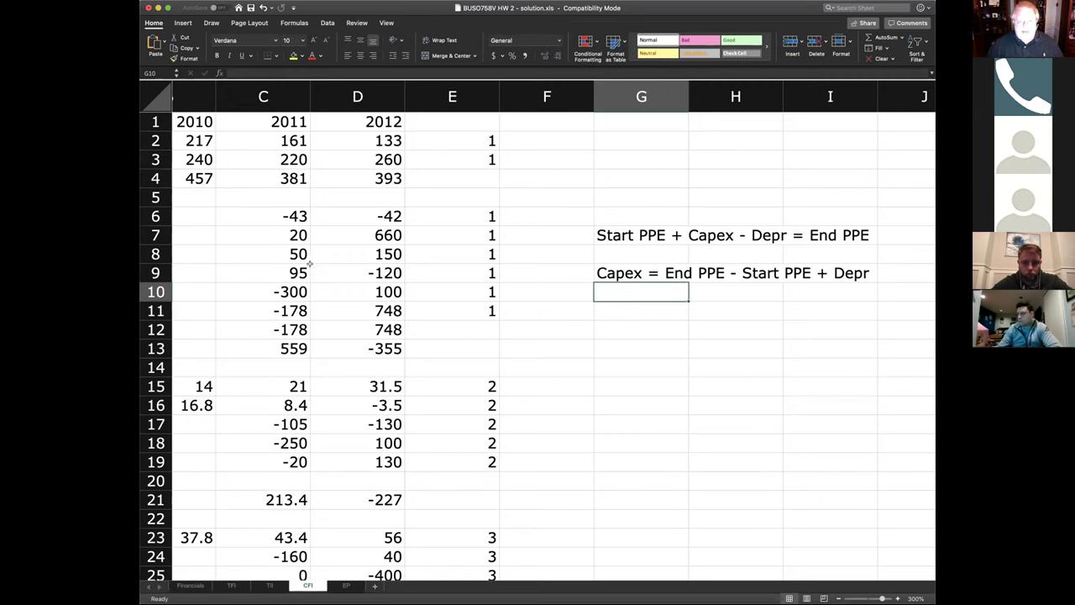
click(845, 273)
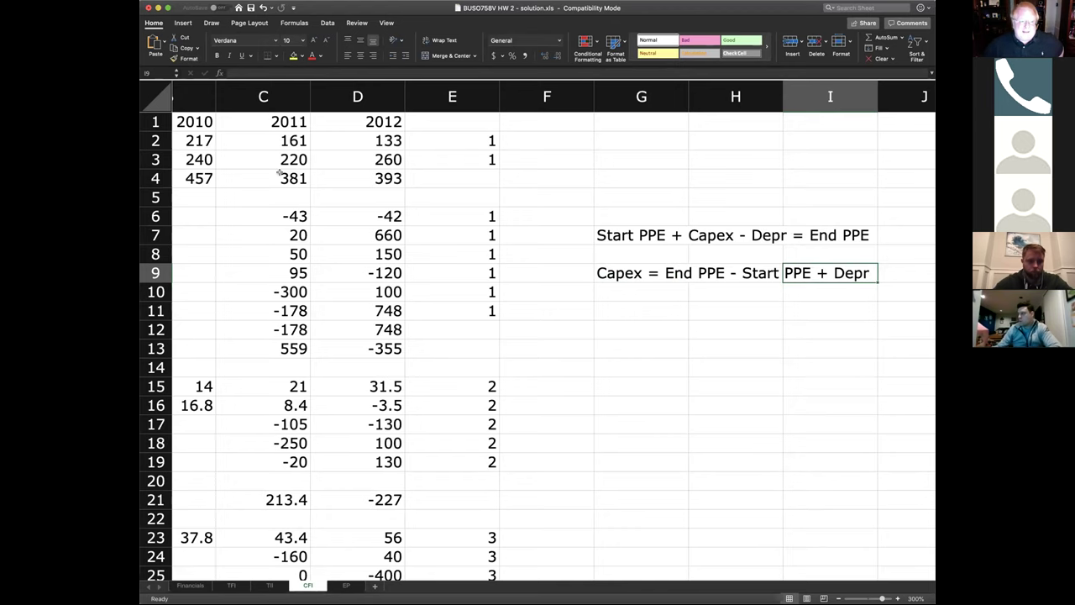
Examine the 2011 gross cash flow and free cash flow formulas and the working capital, capex, goodwill, OA and OLTL components of gross investment.
scroll(293, 347, left, 5)
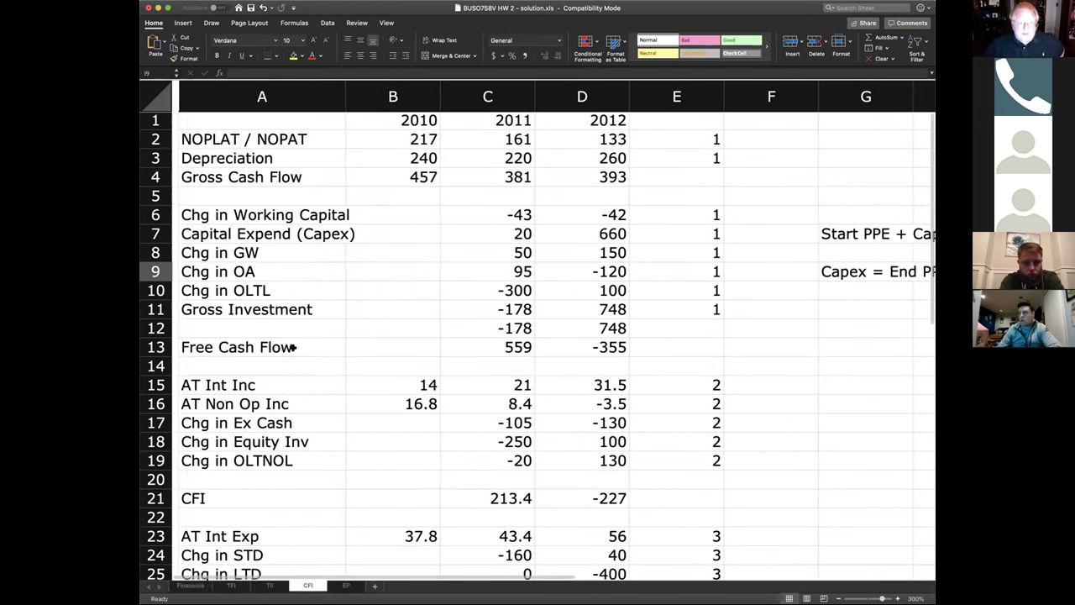
click(514, 177)
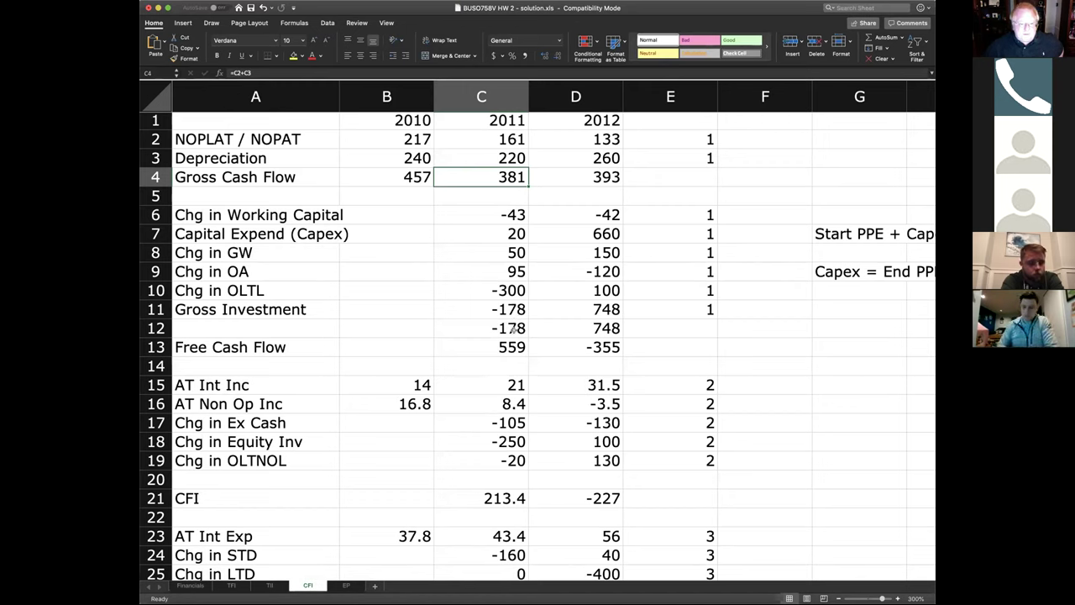
click(498, 324)
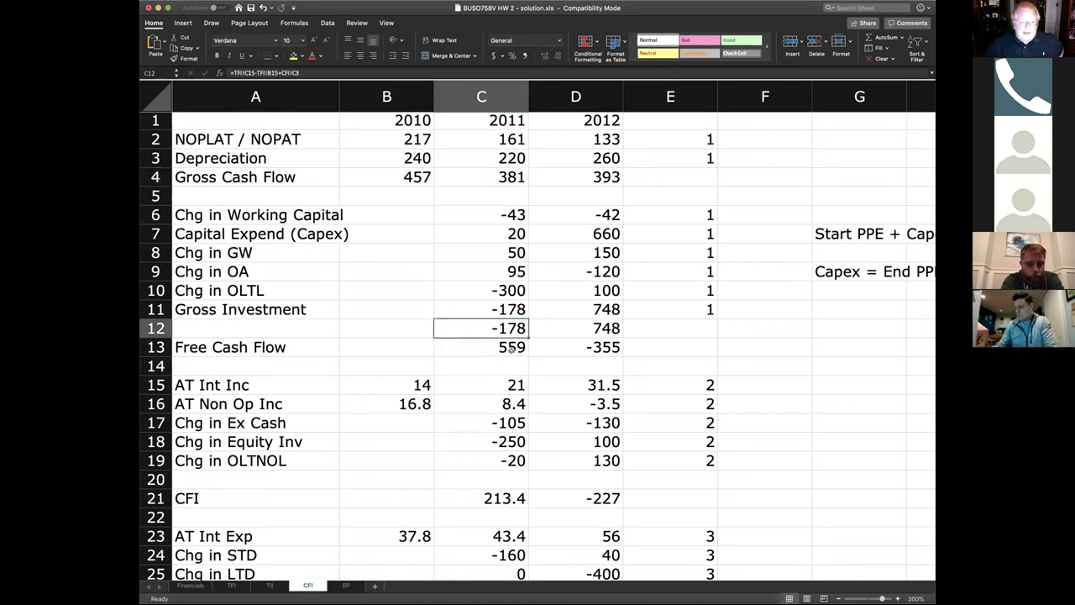
click(512, 350)
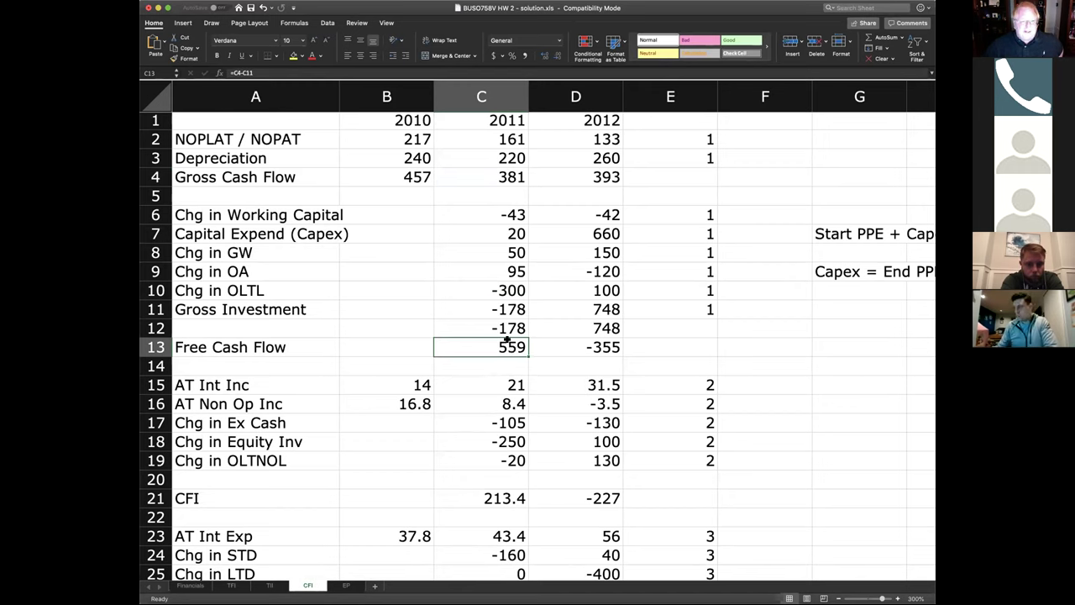
click(512, 216)
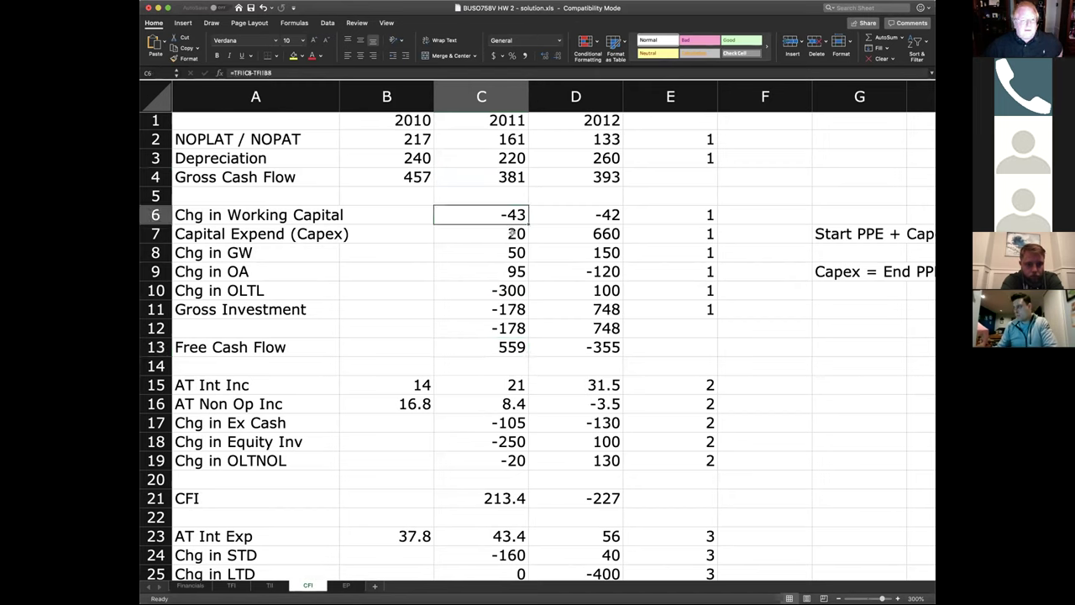
click(511, 234)
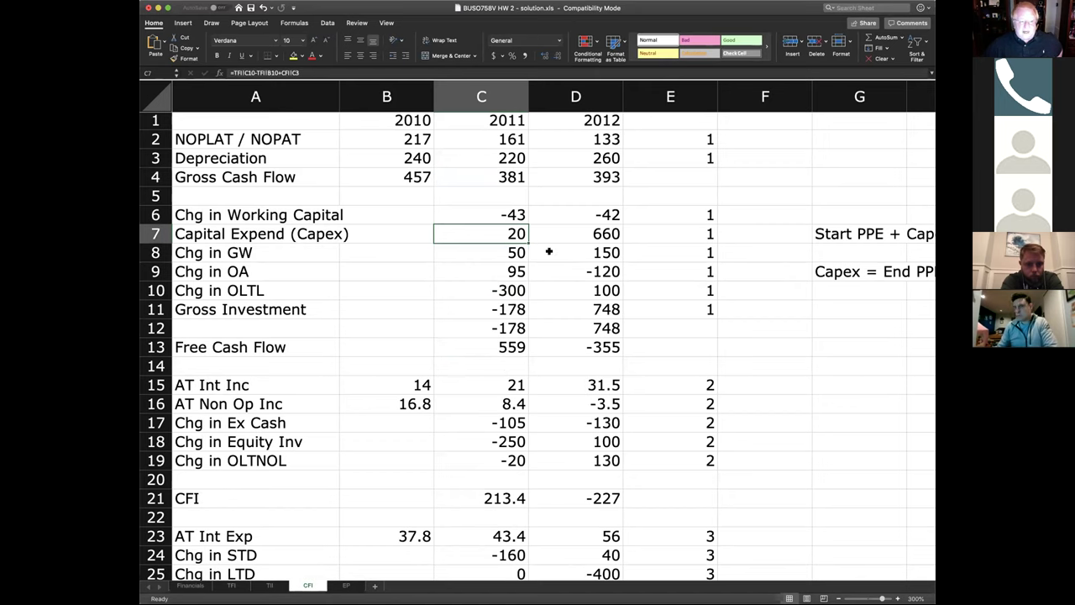
click(512, 252)
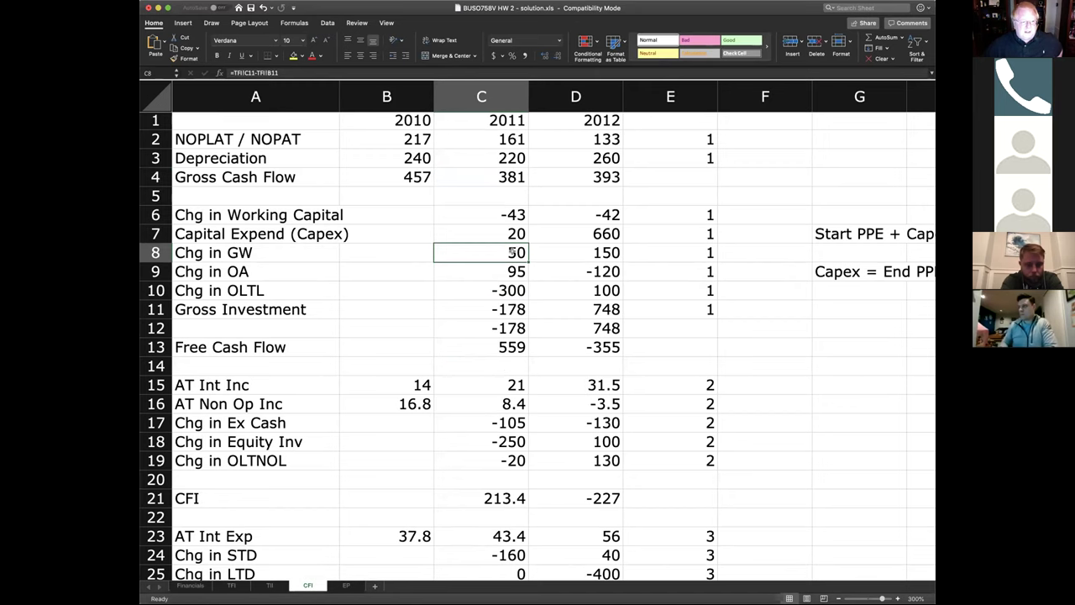
click(497, 290)
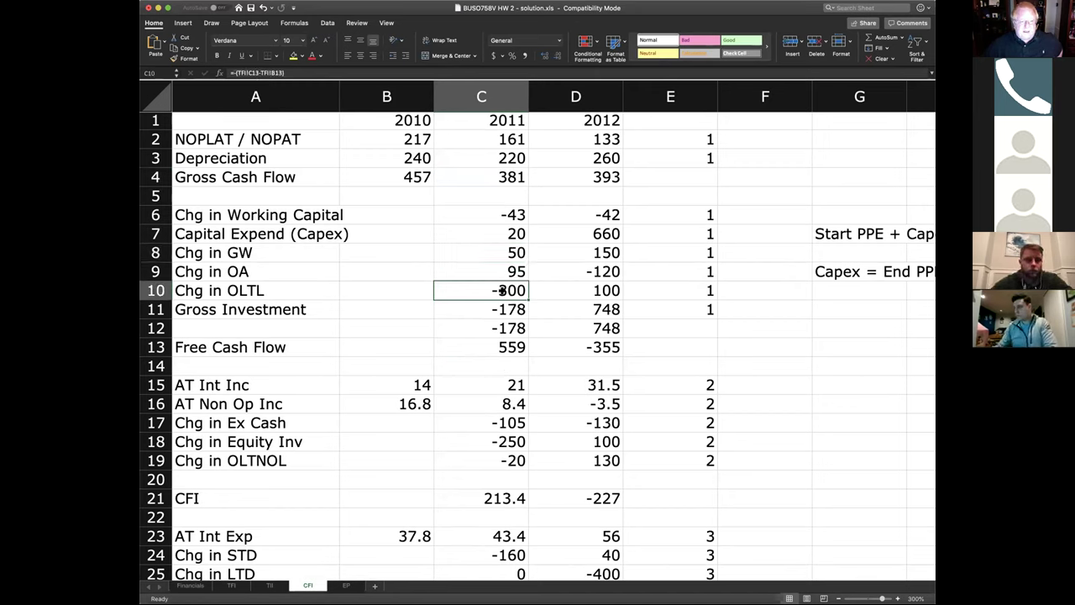
click(509, 237)
drag(510, 238, 510, 276)
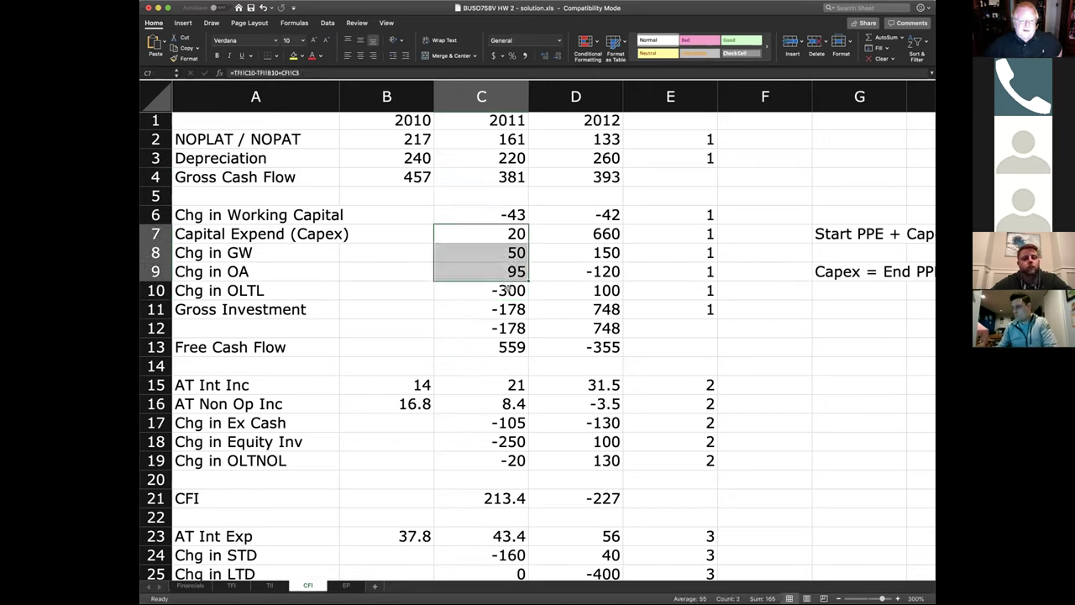
click(508, 288)
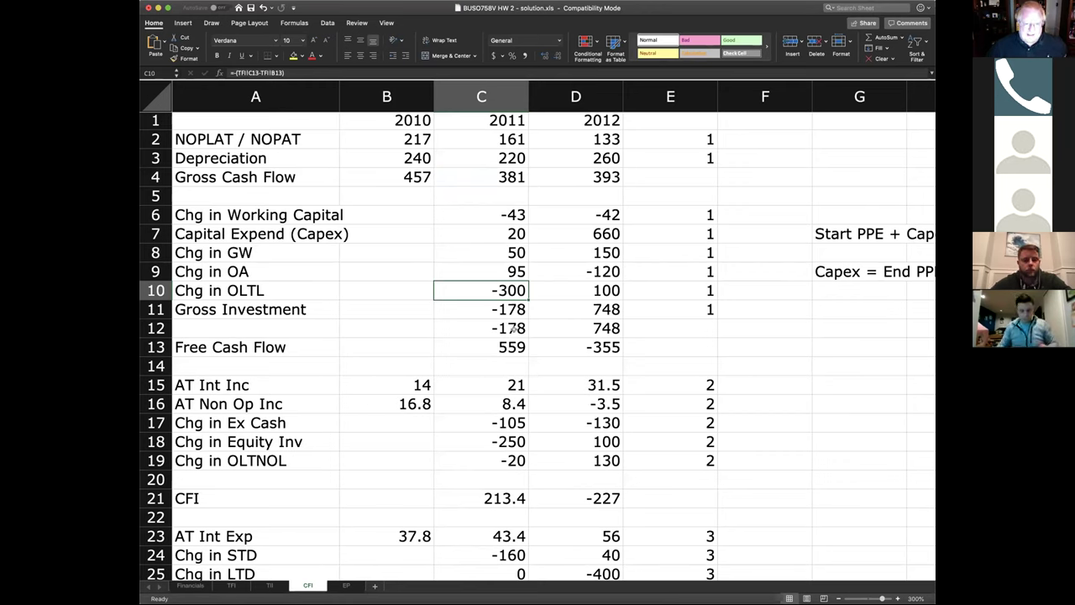
key(Down)
key(Down)
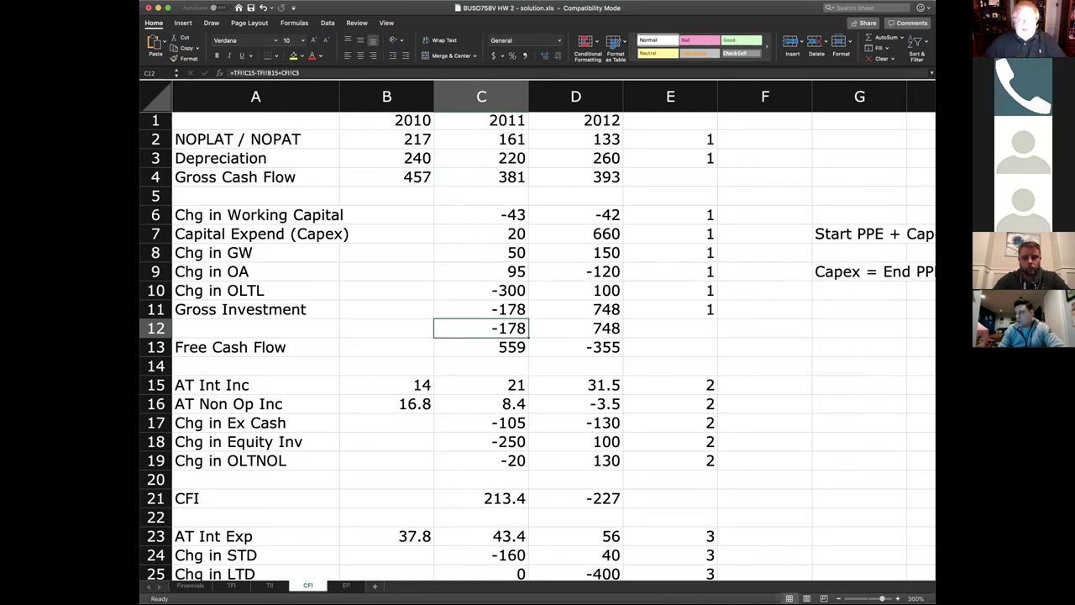
Compare how free cash flow for 2011 and 2012 follows from gross cash flow and the investment rows, including 2012 capex.
click(504, 171)
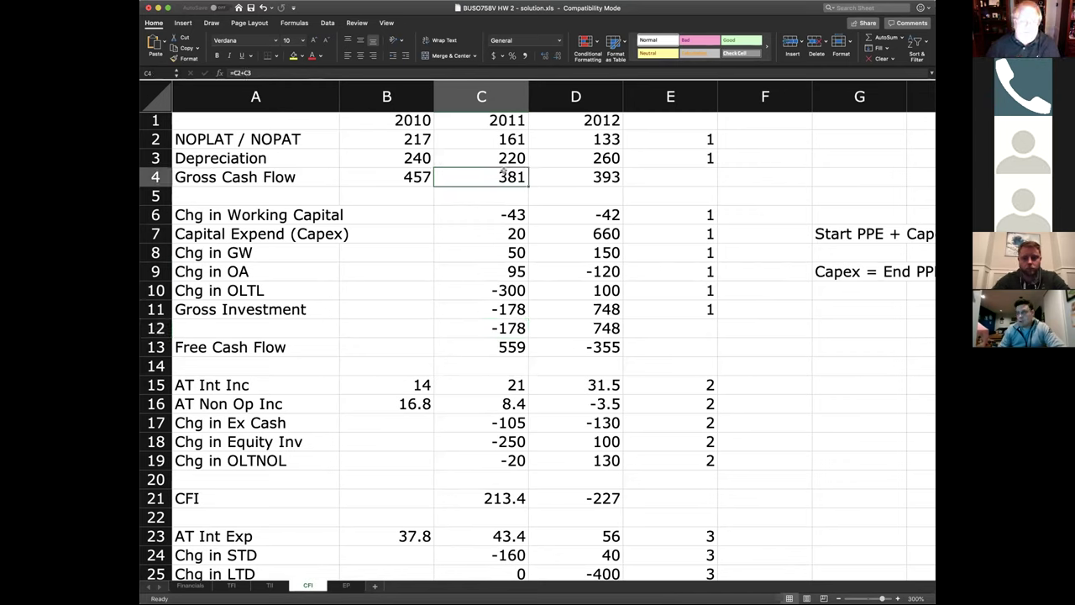
click(505, 250)
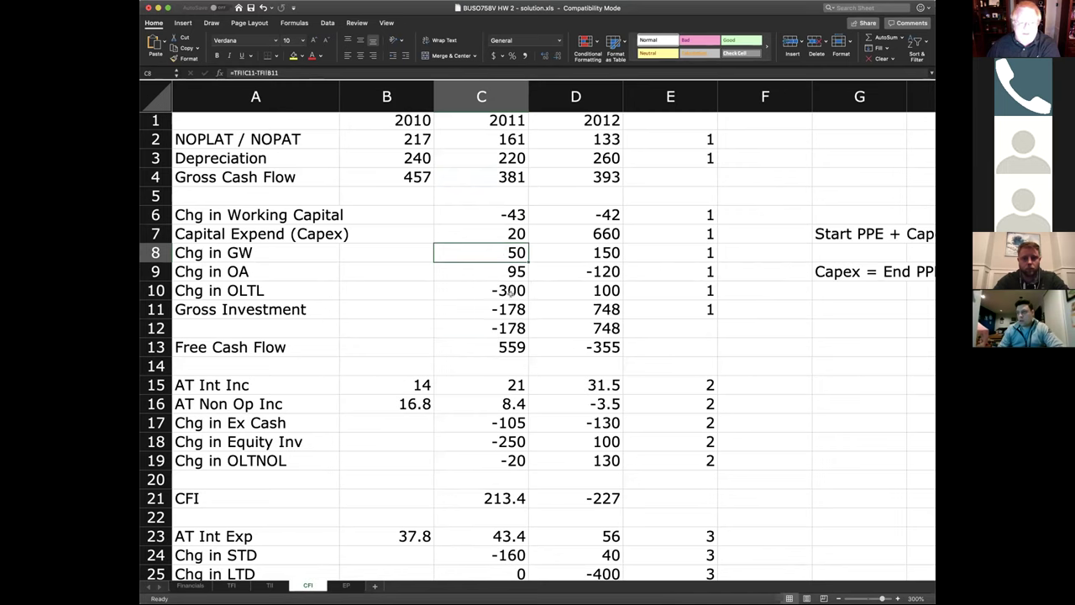
click(490, 347)
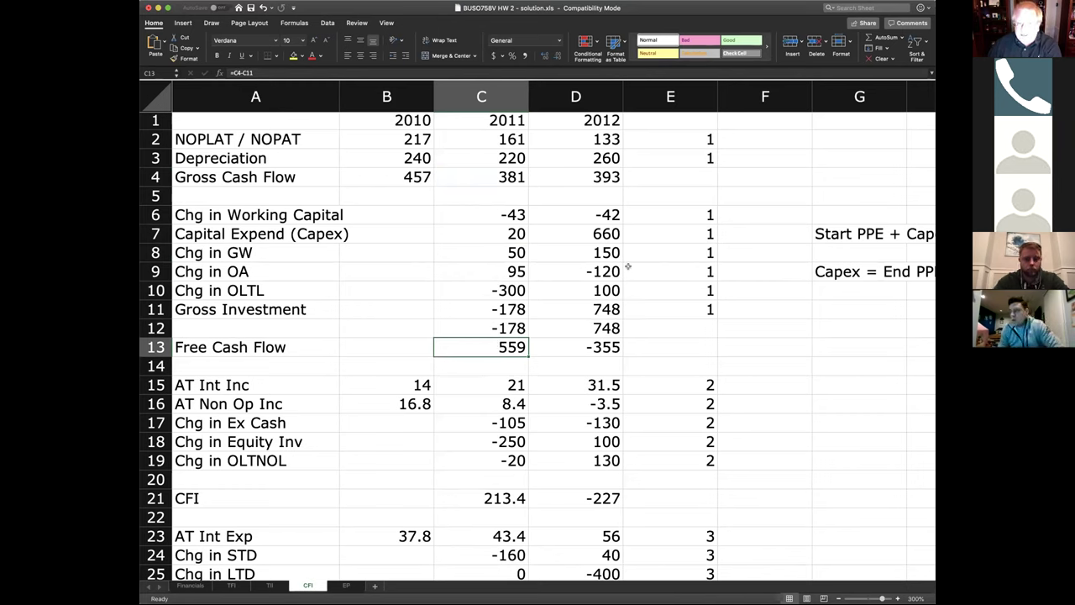
click(598, 173)
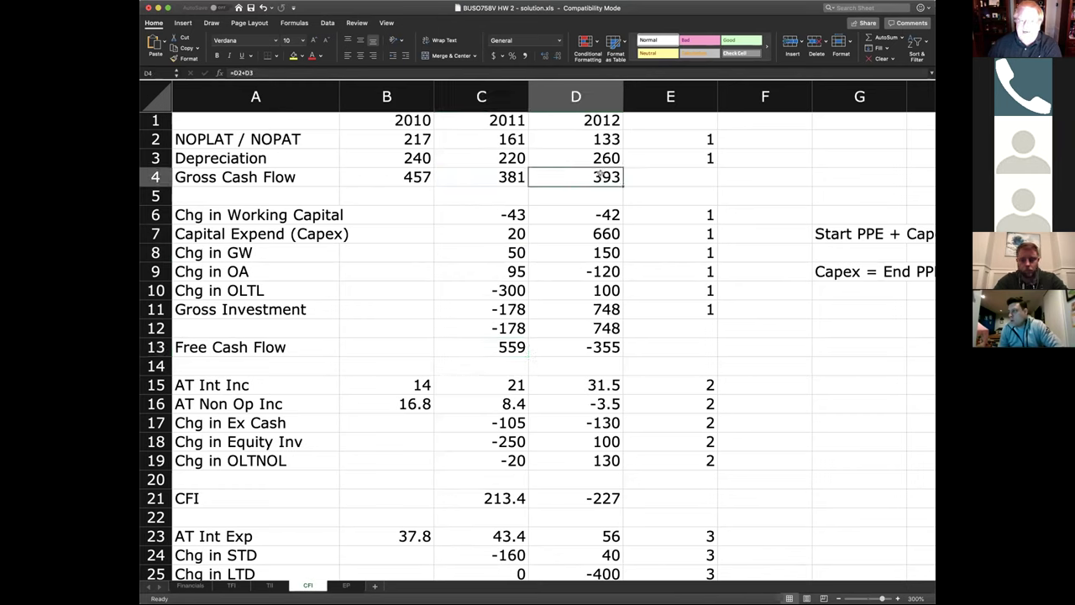
click(602, 235)
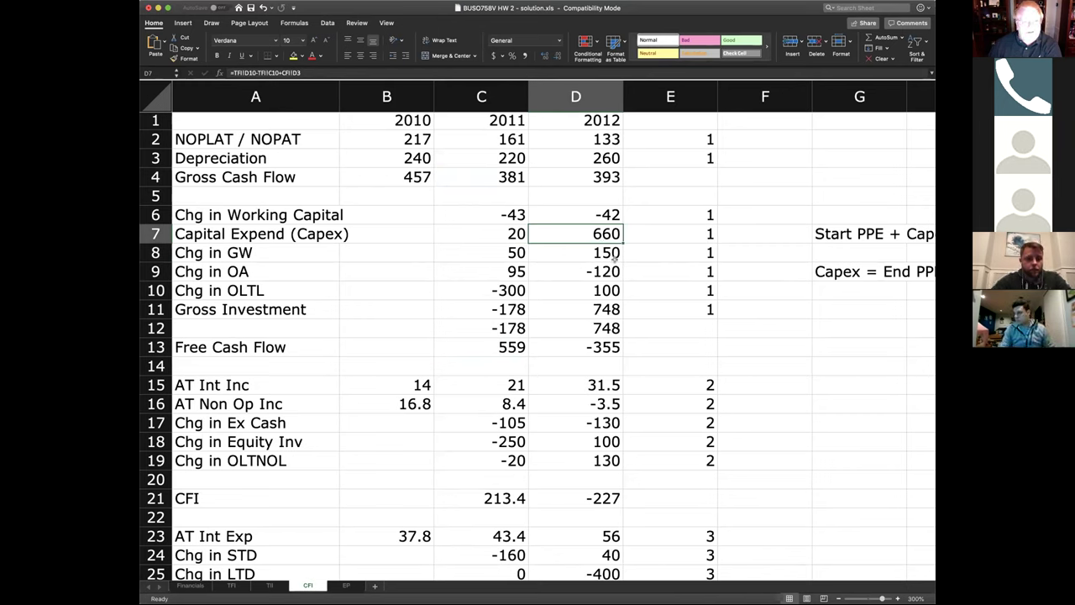
click(590, 344)
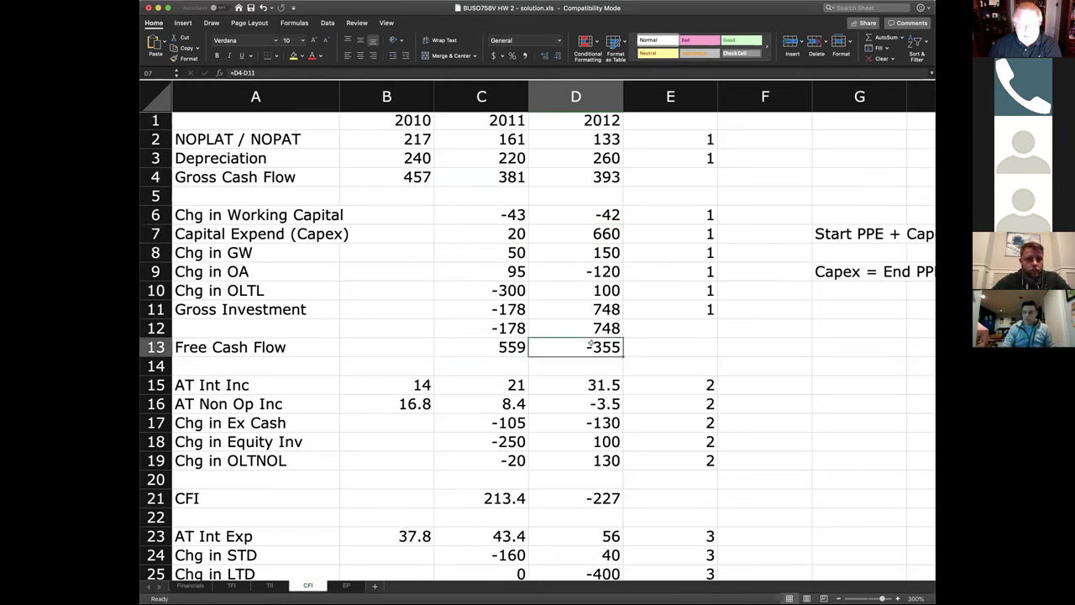
click(600, 238)
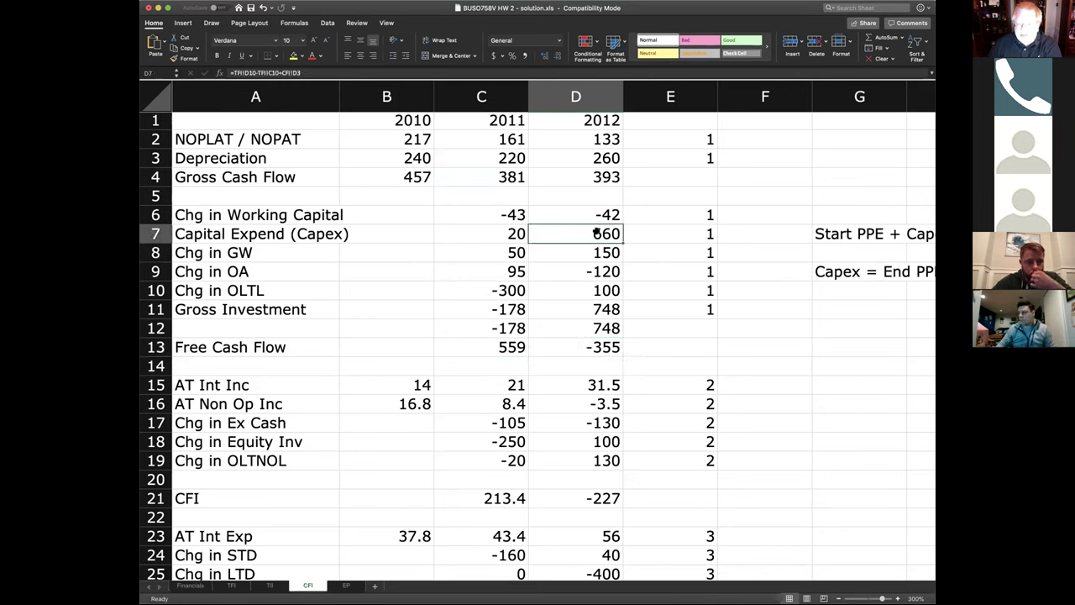
click(603, 181)
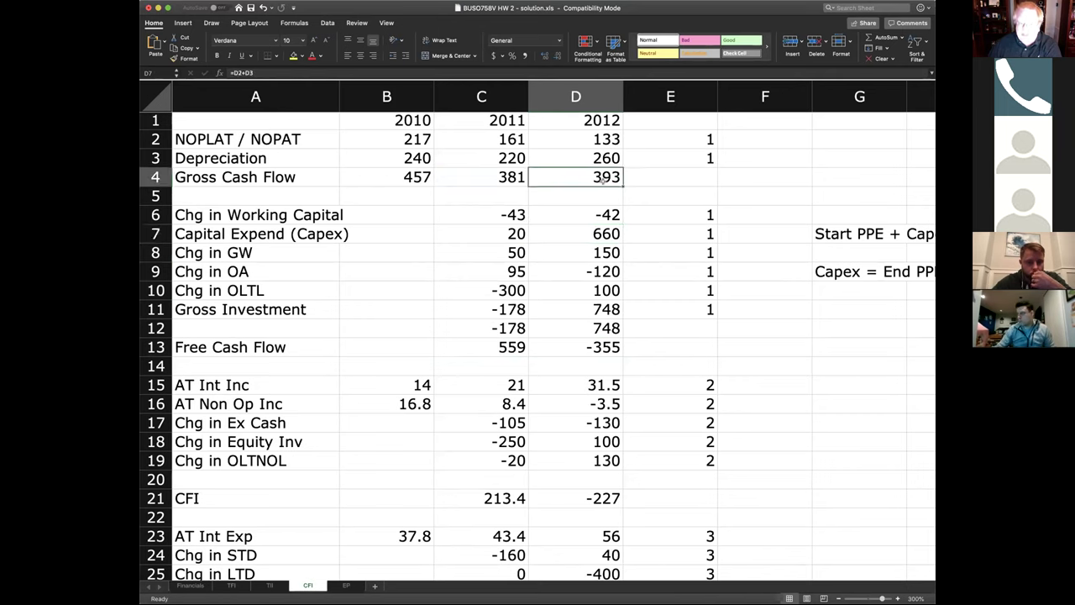
click(605, 350)
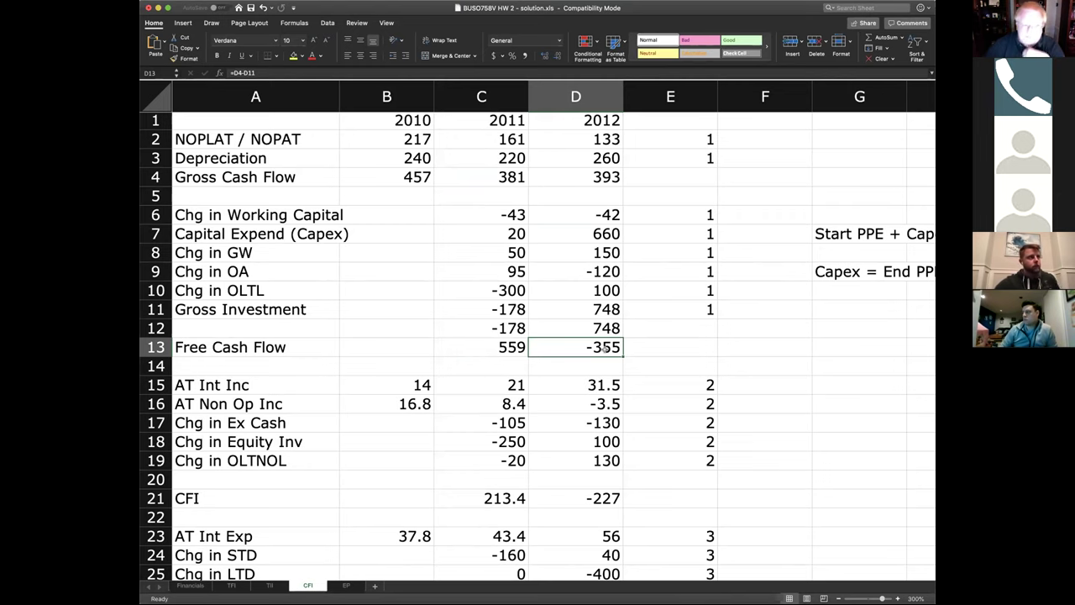
Trace how 2011 CFI builds from free cash flow, after-tax interest and non-operating income, and the changes in excess cash and equity investments.
scroll(605, 348, down, 5)
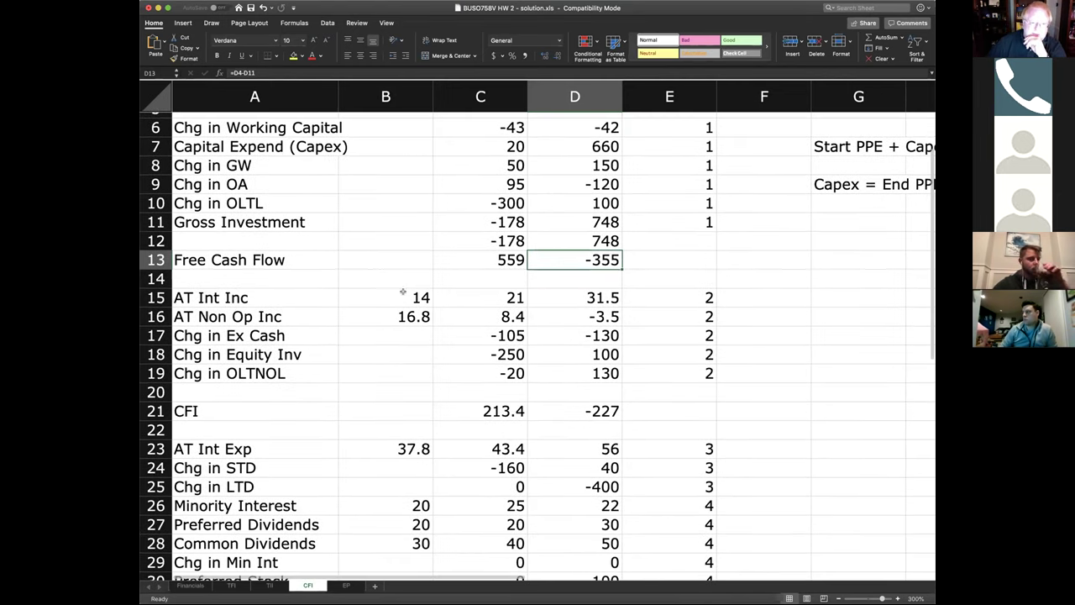
click(495, 260)
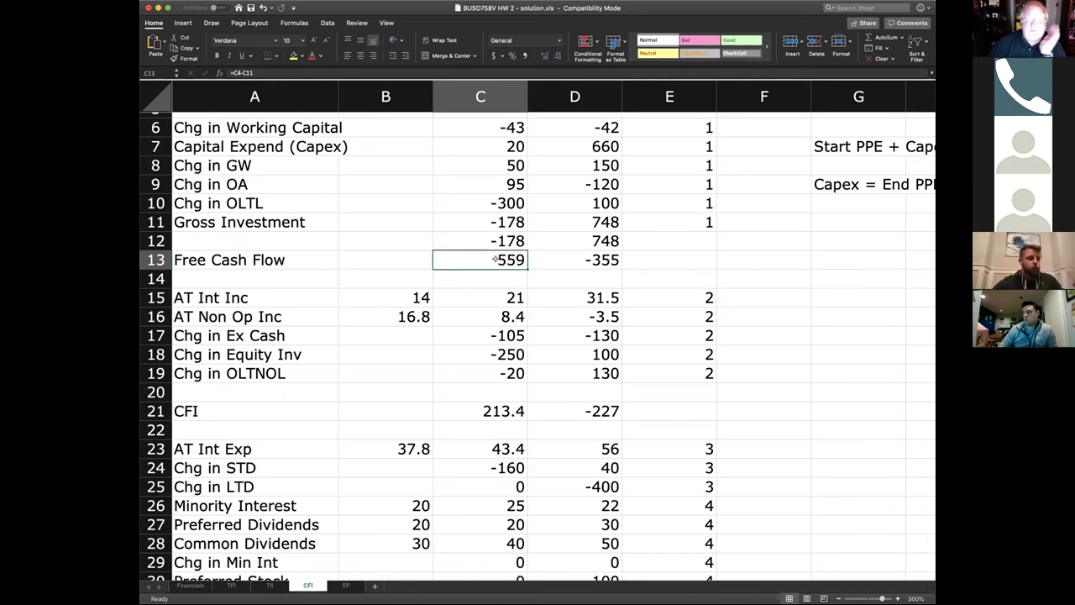
click(476, 300)
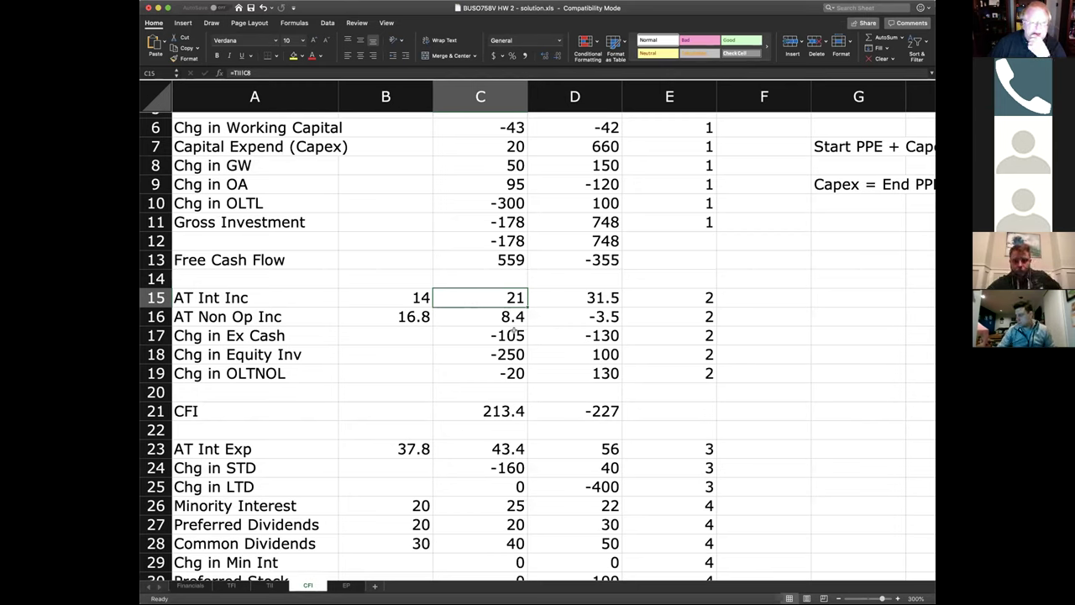
click(477, 318)
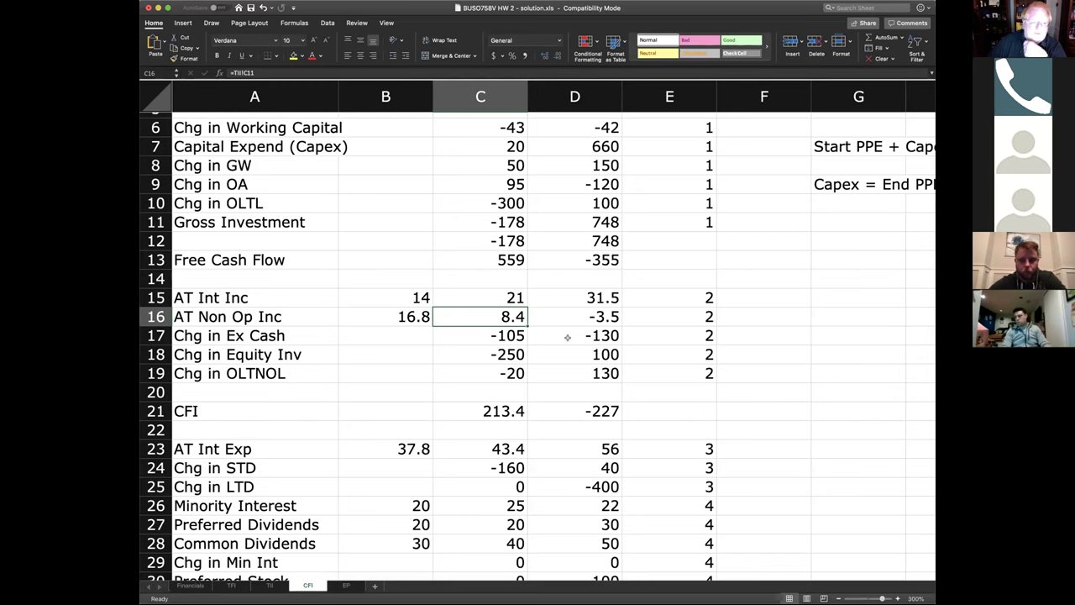
click(512, 339)
click(502, 360)
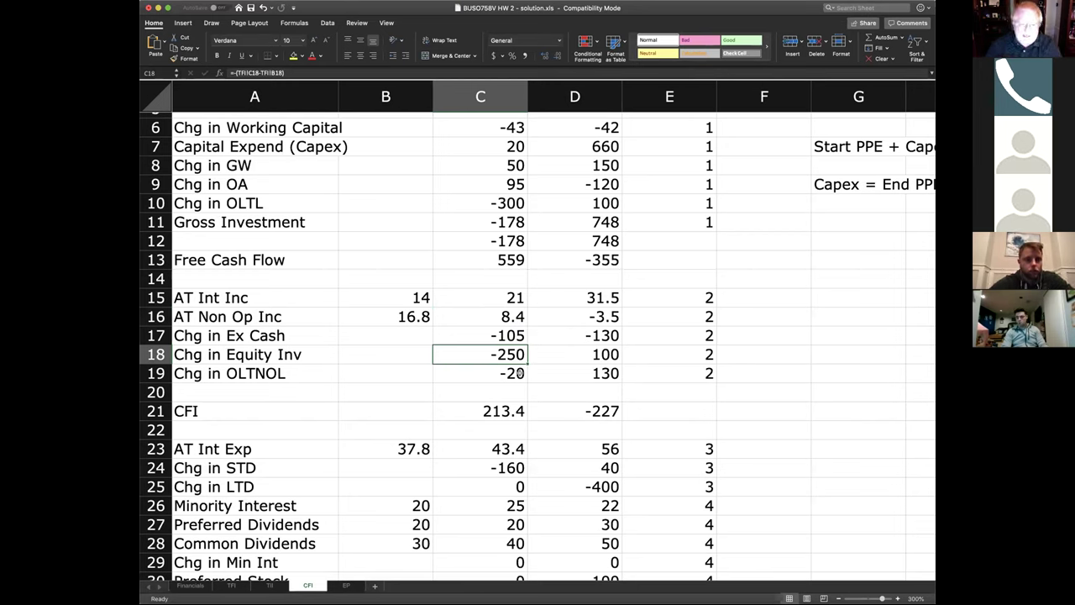
click(500, 411)
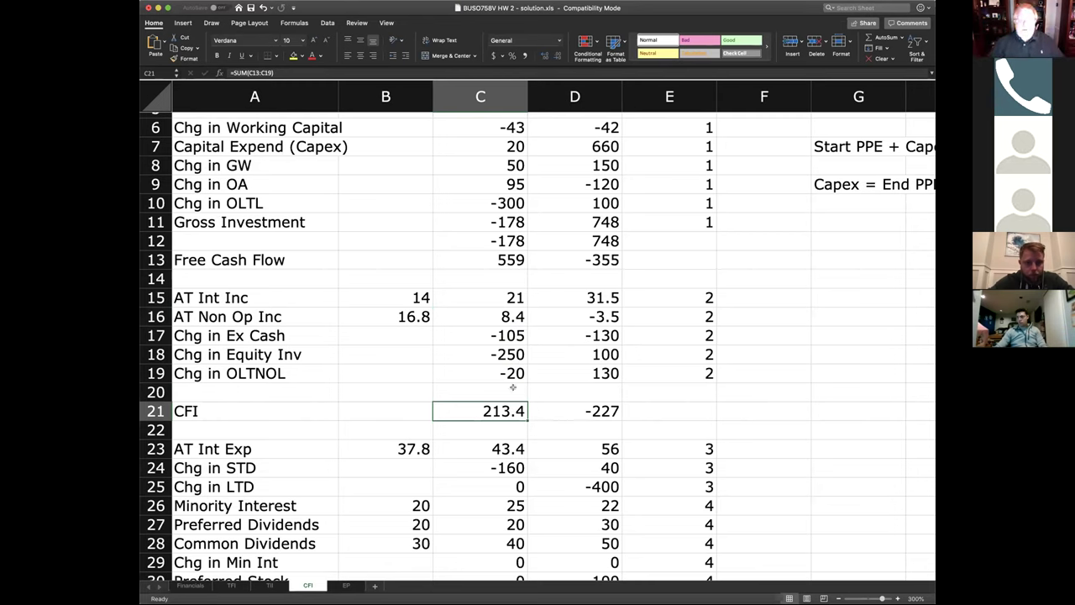
Examine the formulas for the 2011 changes in excess cash, equity investments and OLTNOL, and how their signs feed into CFI.
click(497, 336)
click(497, 373)
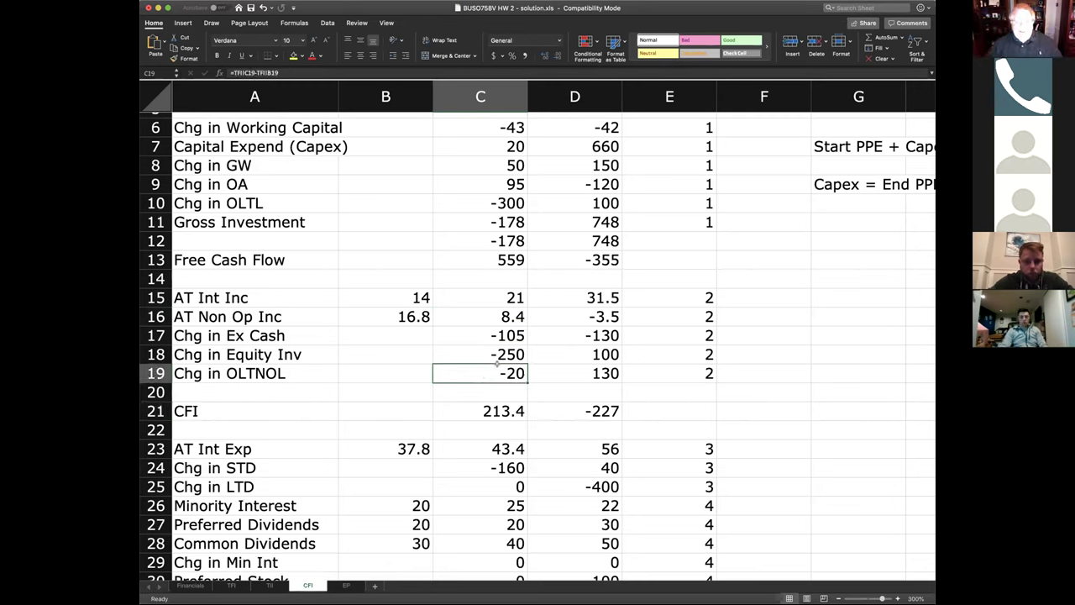
click(499, 336)
click(502, 354)
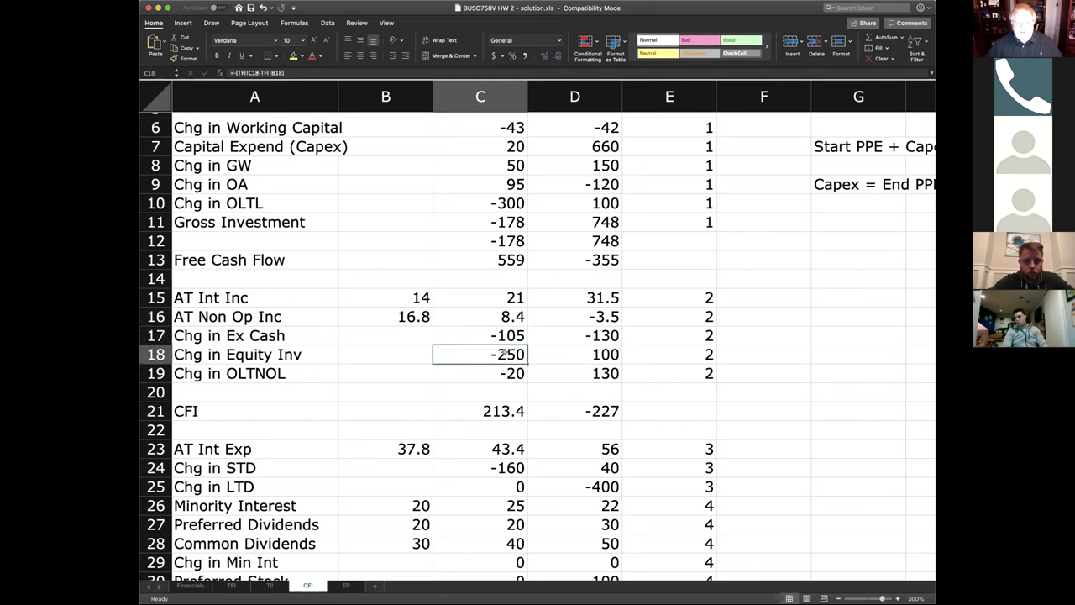
click(498, 410)
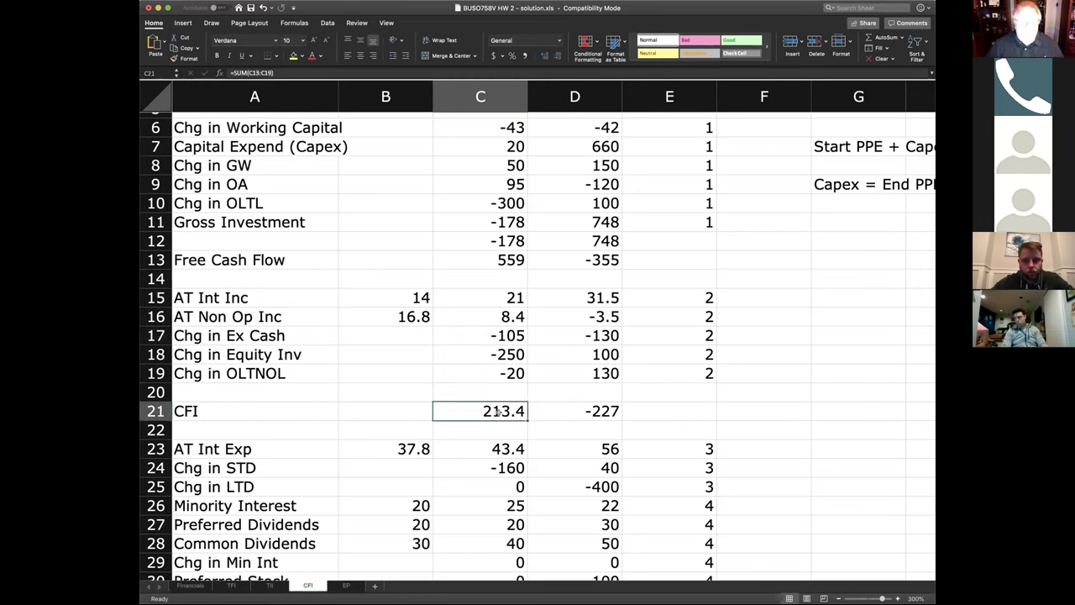
click(484, 339)
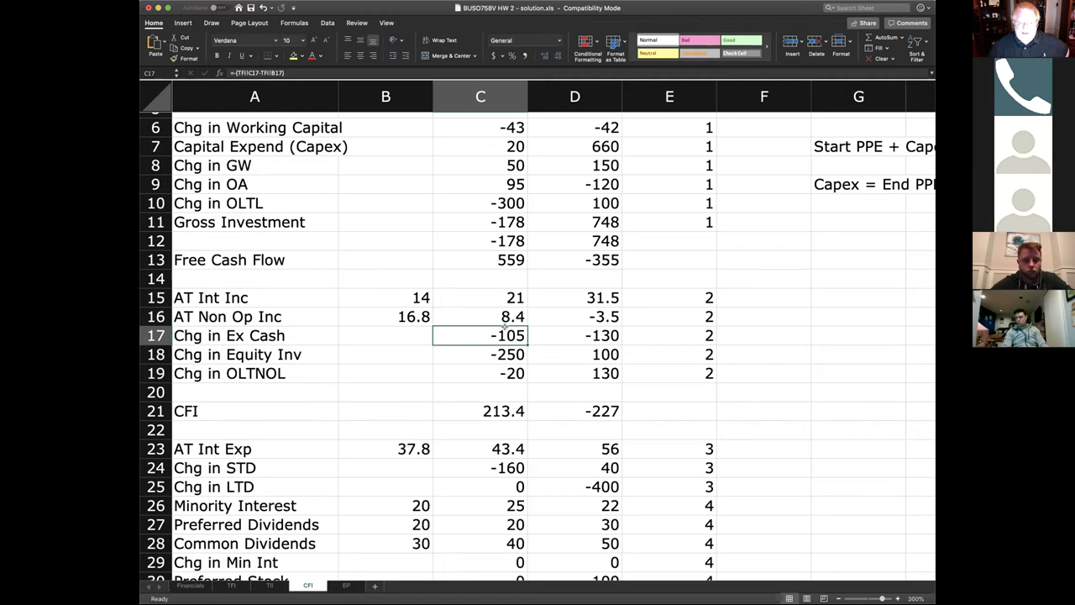
click(495, 410)
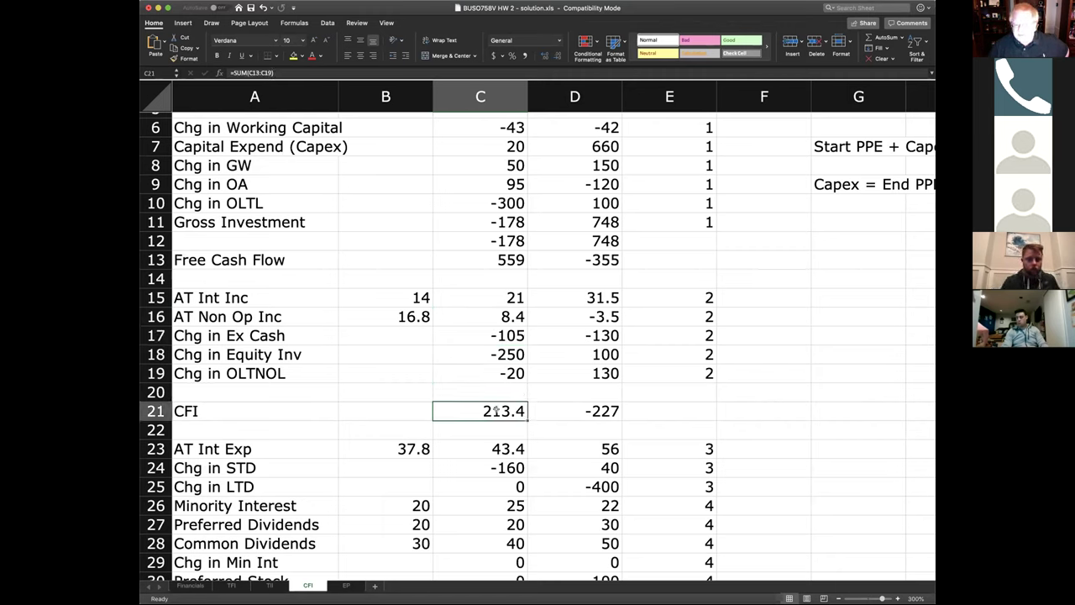
click(480, 334)
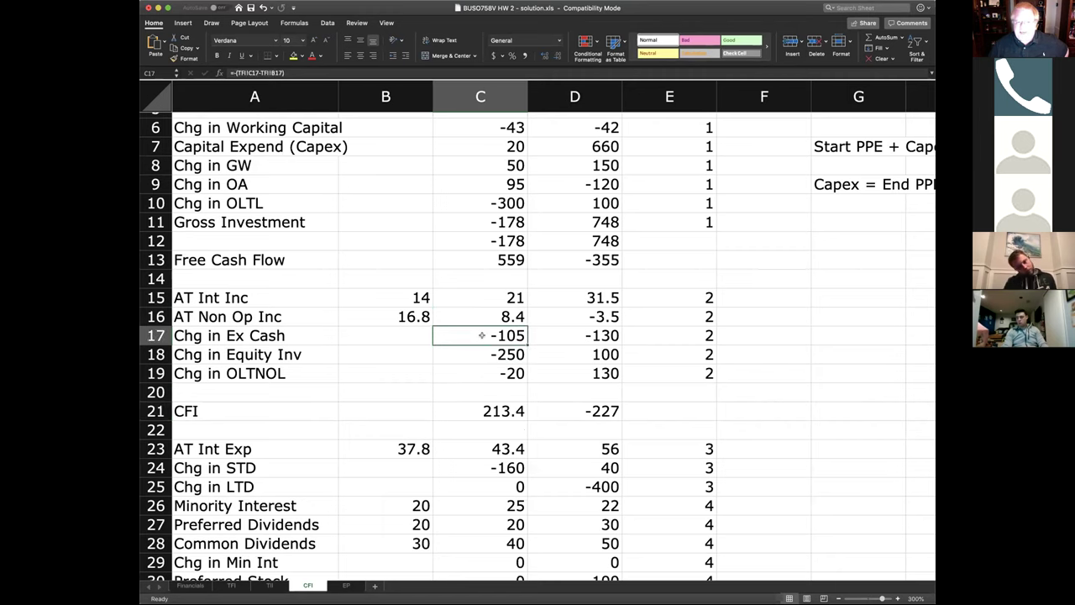
click(598, 332)
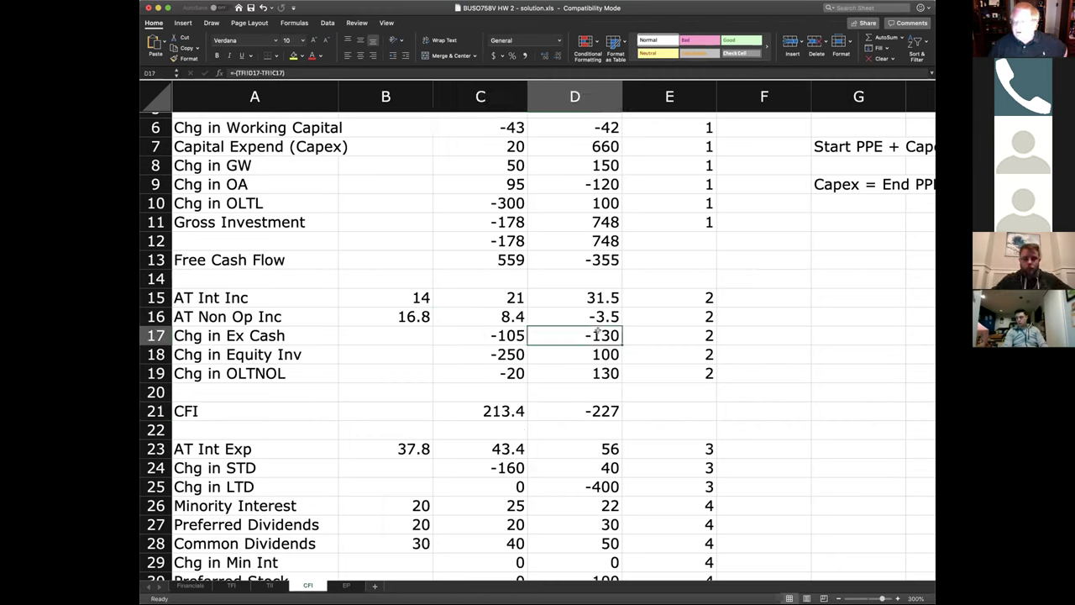
click(487, 356)
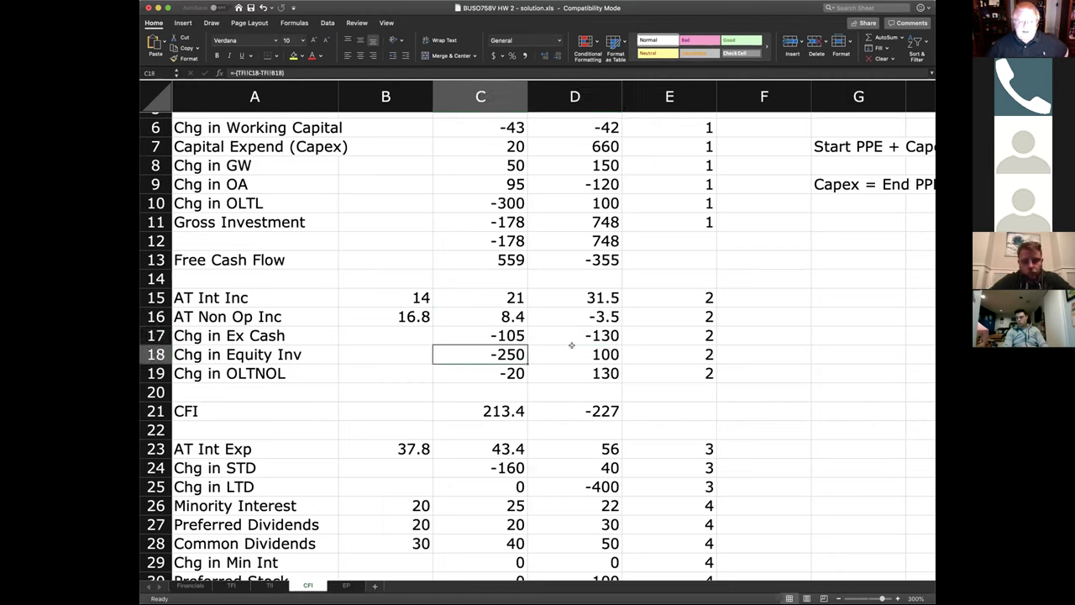
click(485, 403)
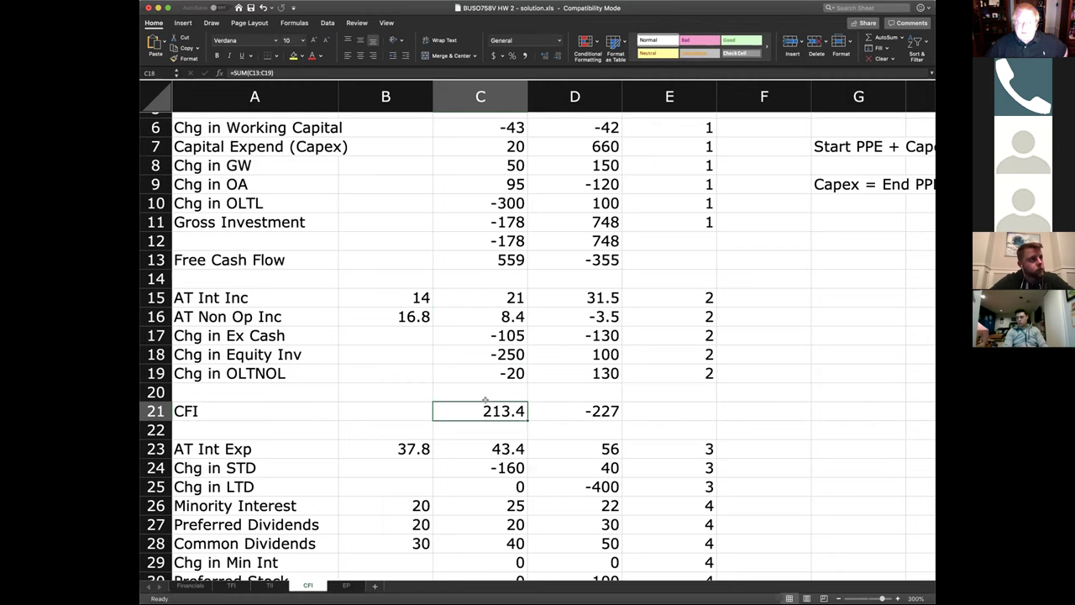
click(498, 360)
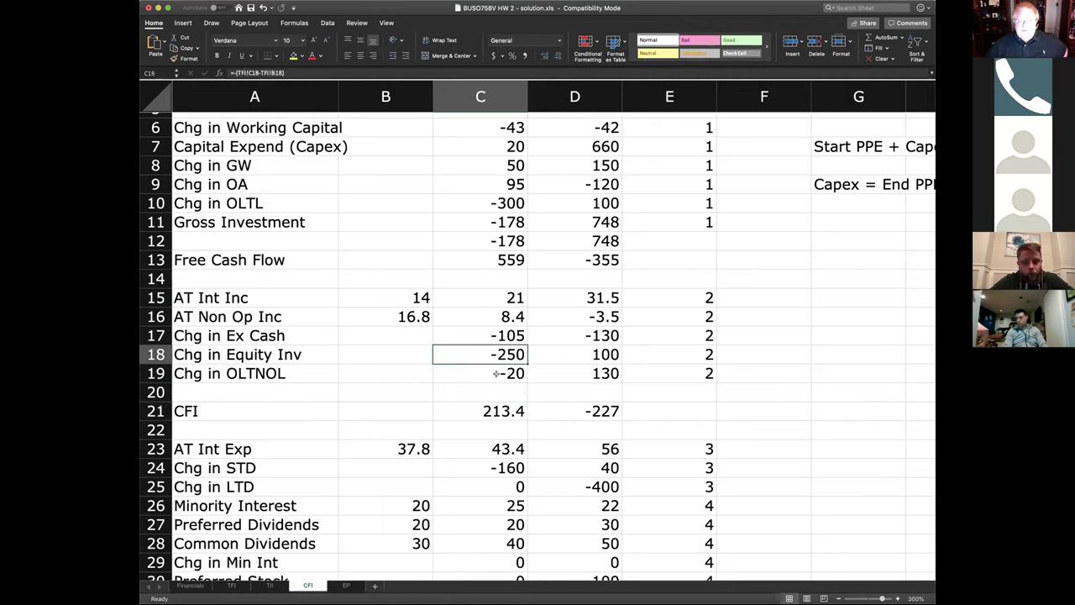
click(496, 373)
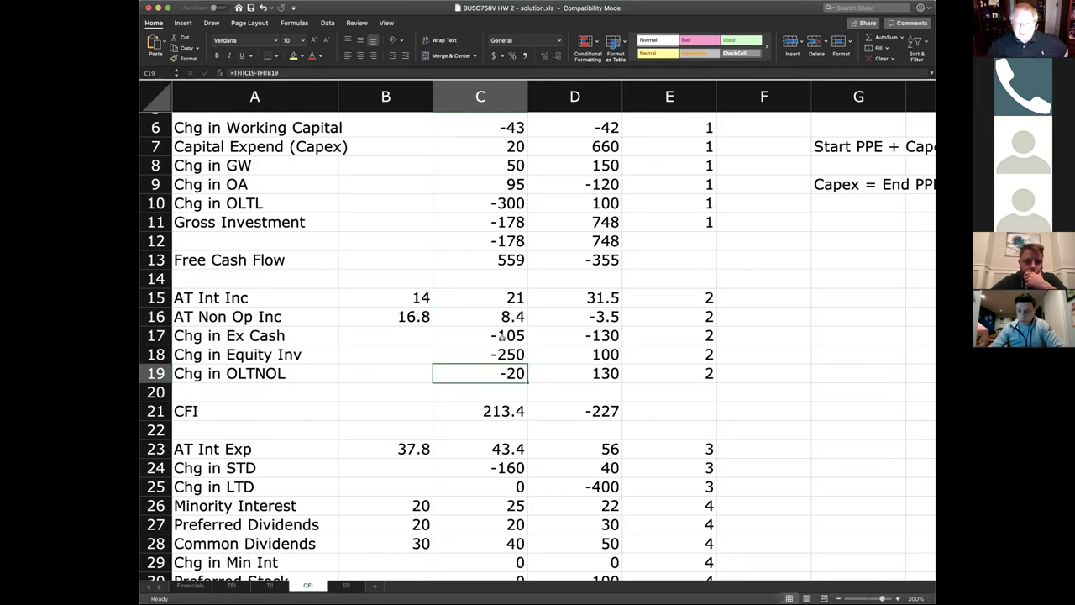
Compare the 2011 non-operating rows with the 2012 changes in excess cash and equity investments.
click(502, 339)
click(504, 354)
click(507, 371)
click(506, 320)
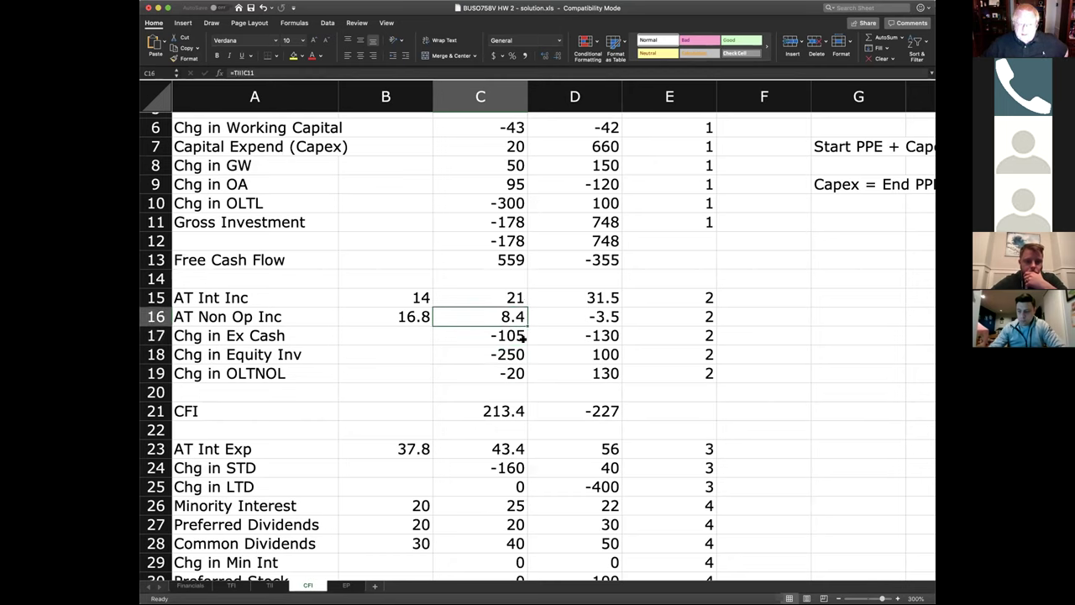
click(594, 356)
click(596, 336)
click(505, 336)
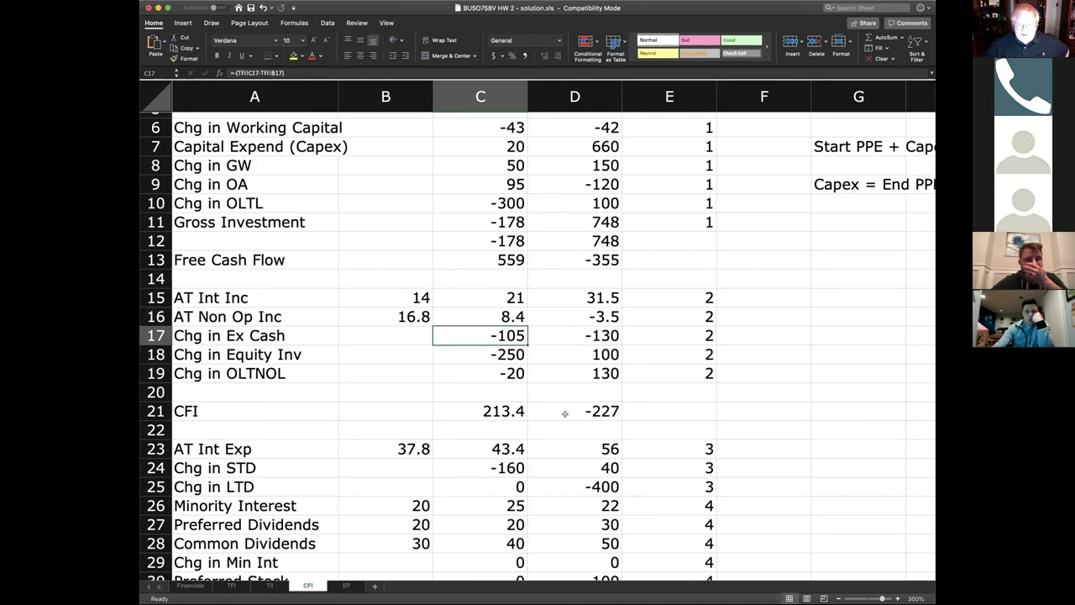
Compare 2011 CFI with the financing total in row 33 and check the source of after-tax interest expense.
scroll(642, 413, down, 5)
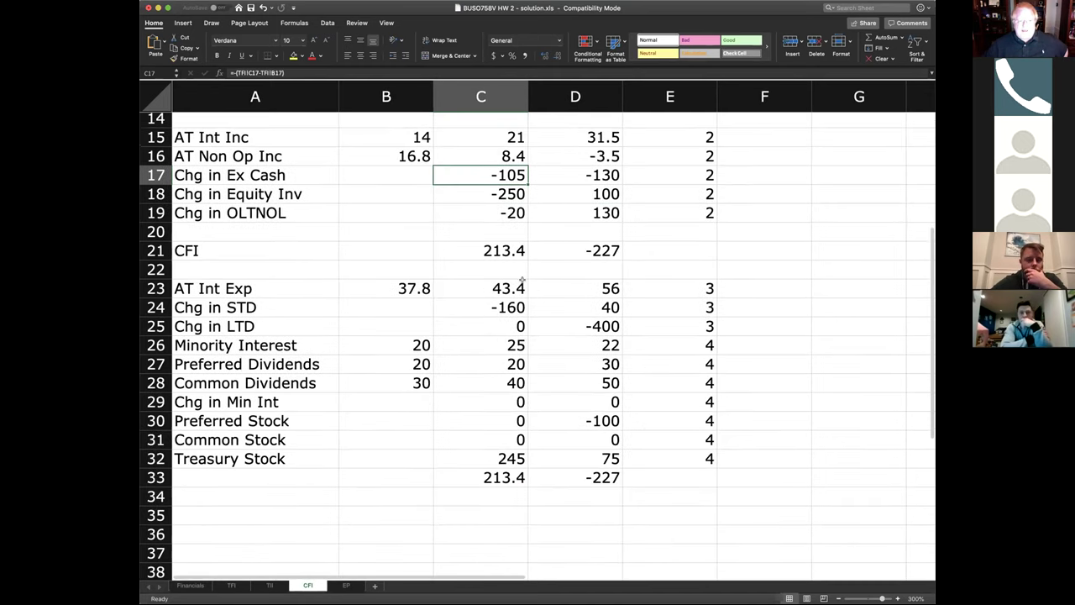
click(502, 254)
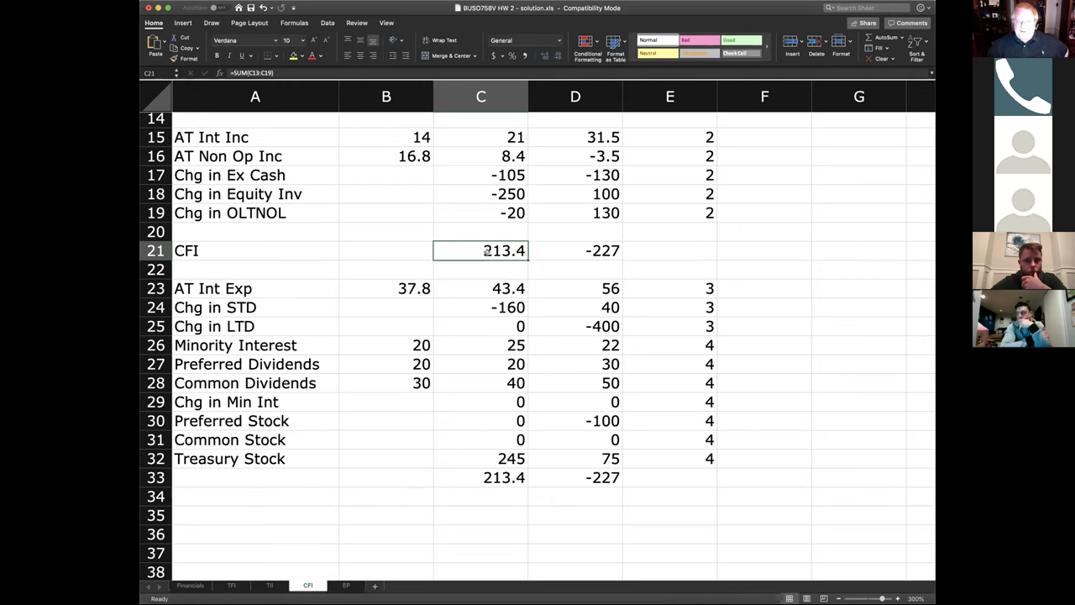
click(487, 493)
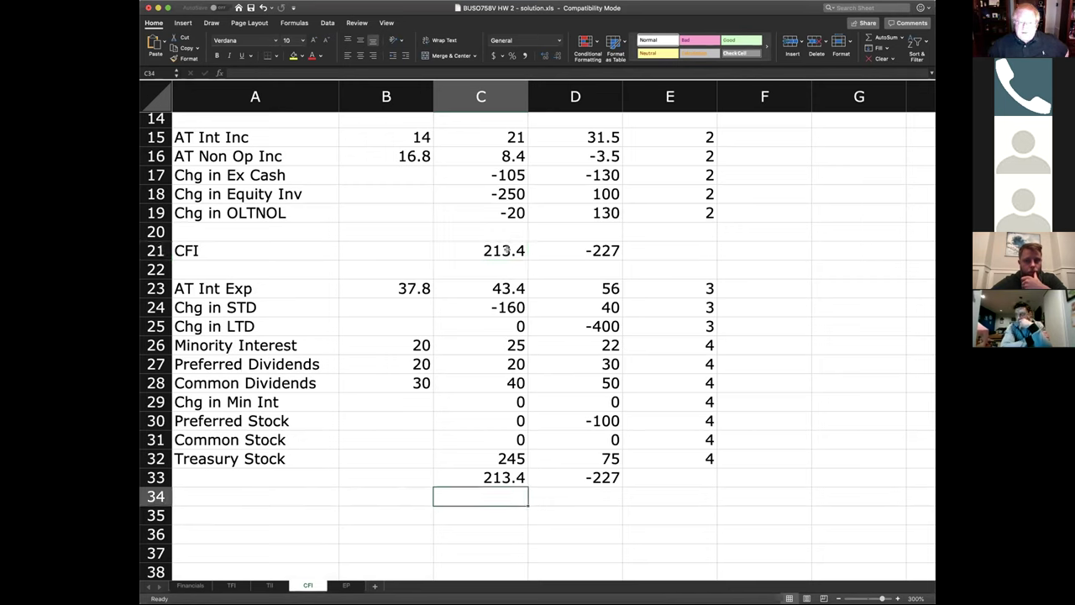
click(508, 288)
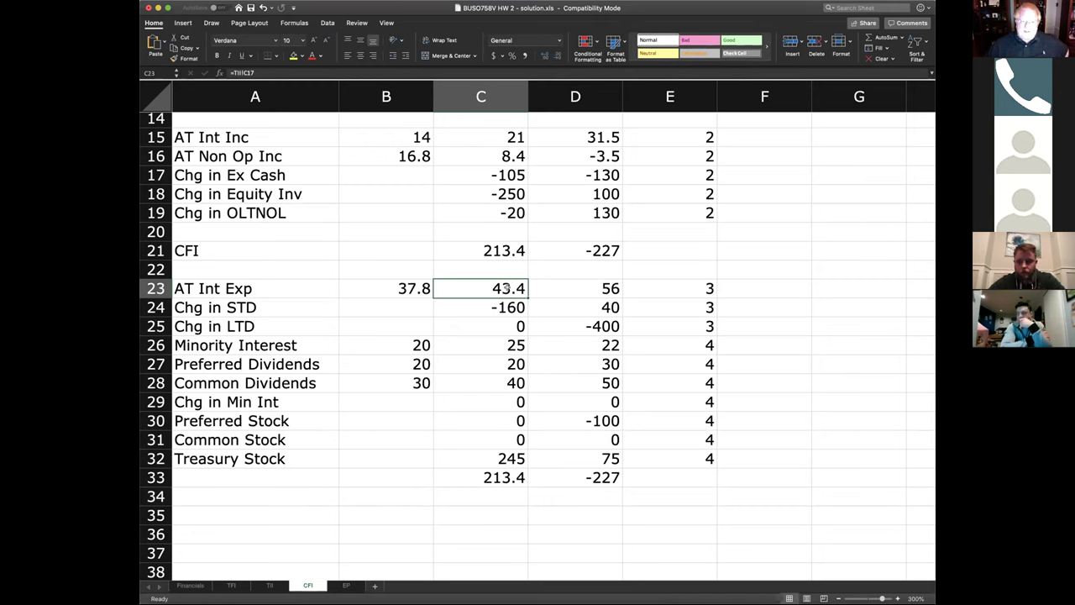
click(508, 252)
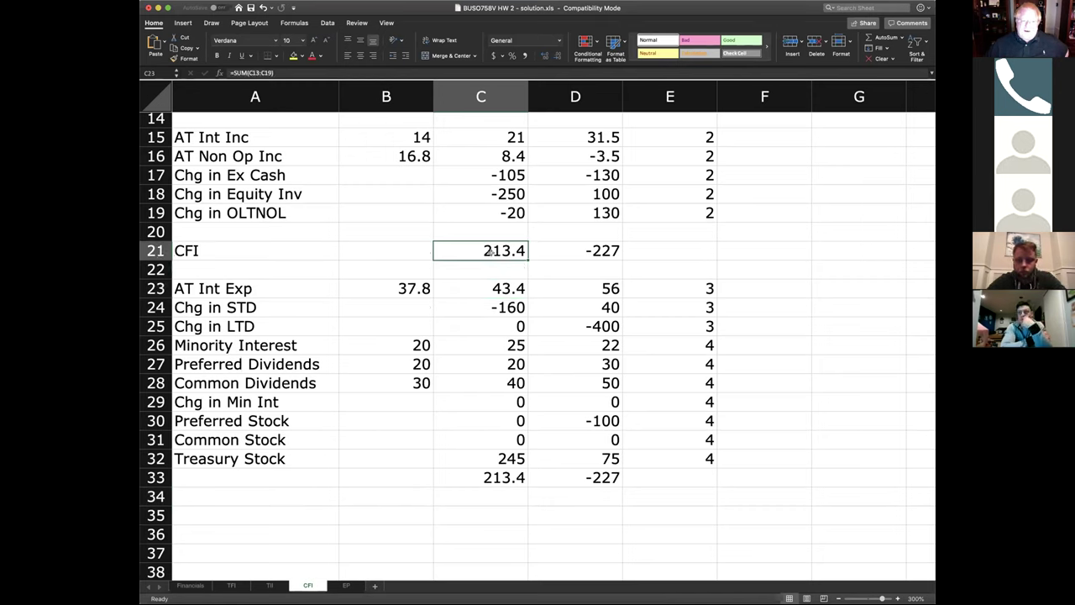
click(513, 289)
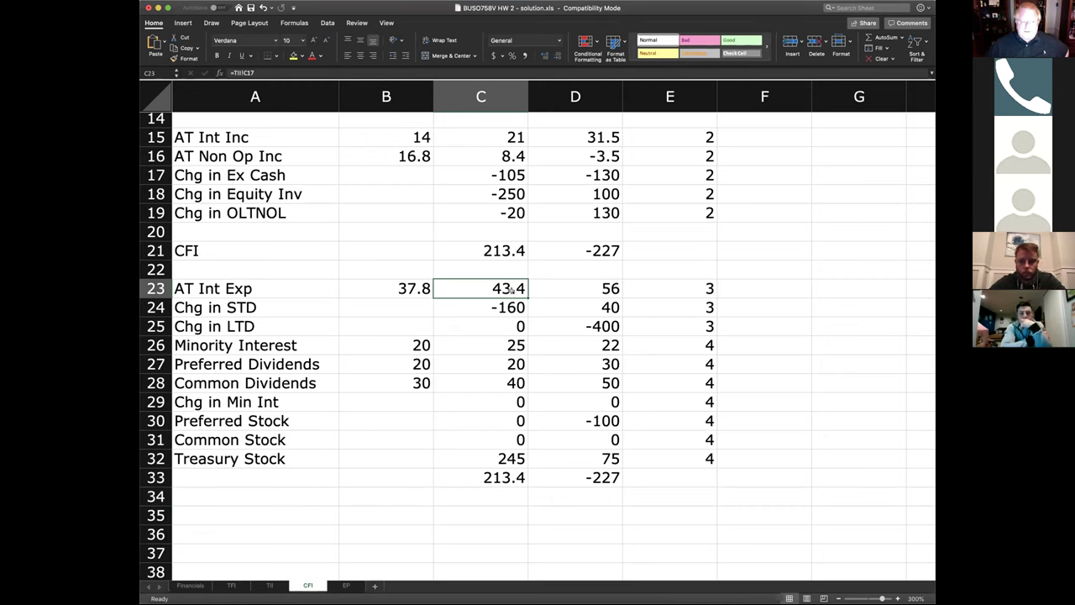
Examine the 2011 formulas for minority interest, preferred and common dividends, change in short-term debt, and treasury stock.
click(507, 342)
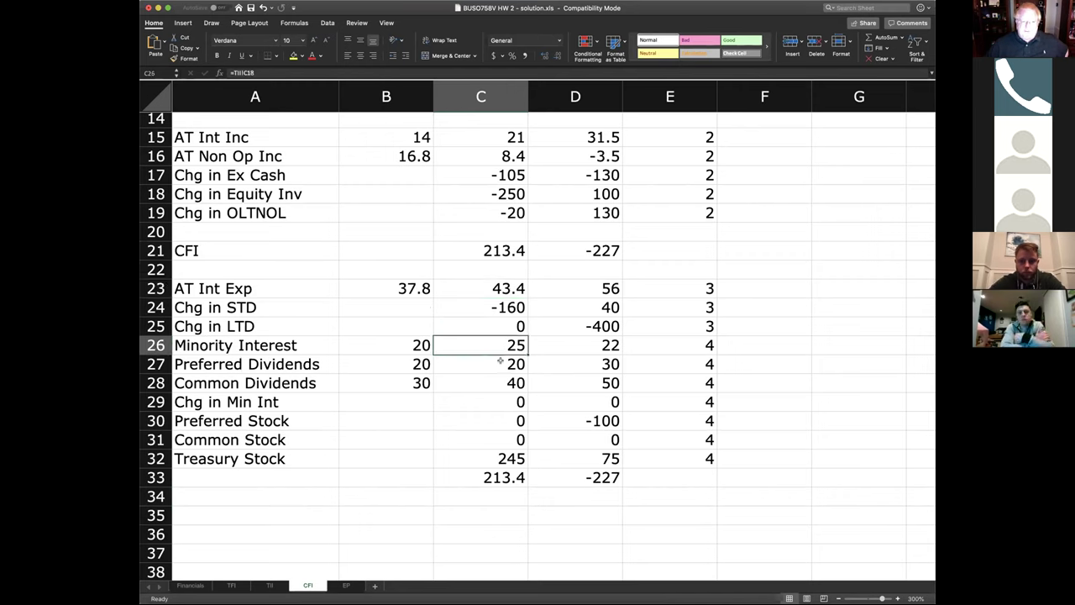
click(492, 365)
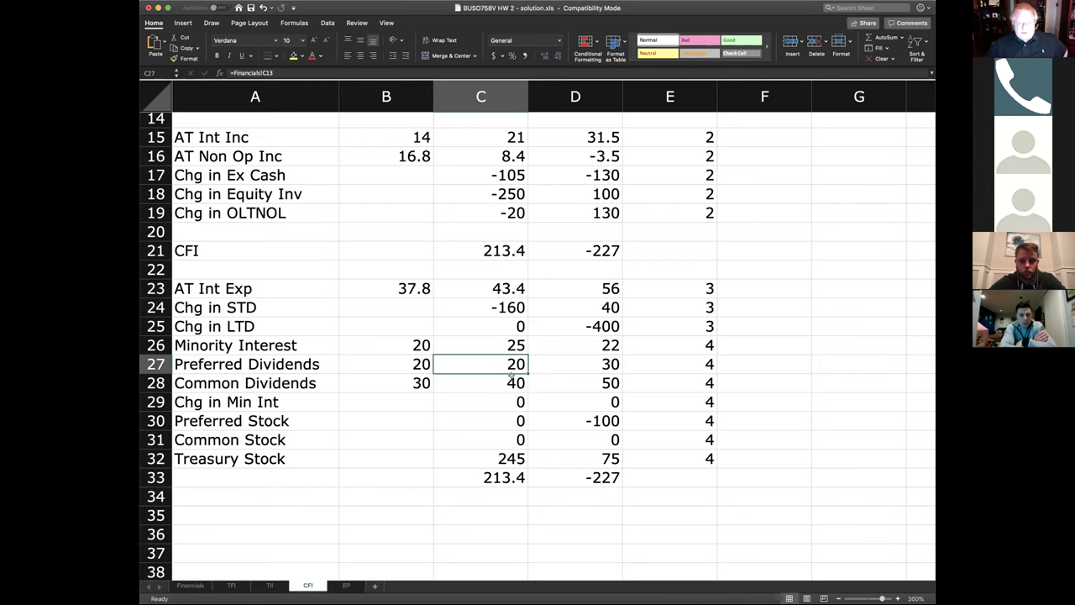
click(508, 381)
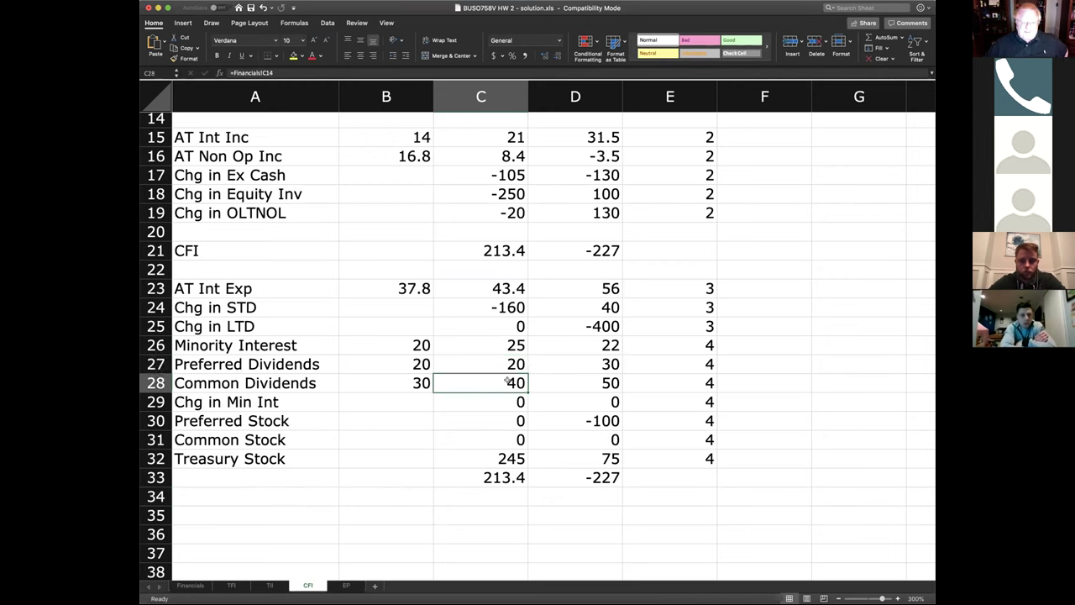
click(510, 308)
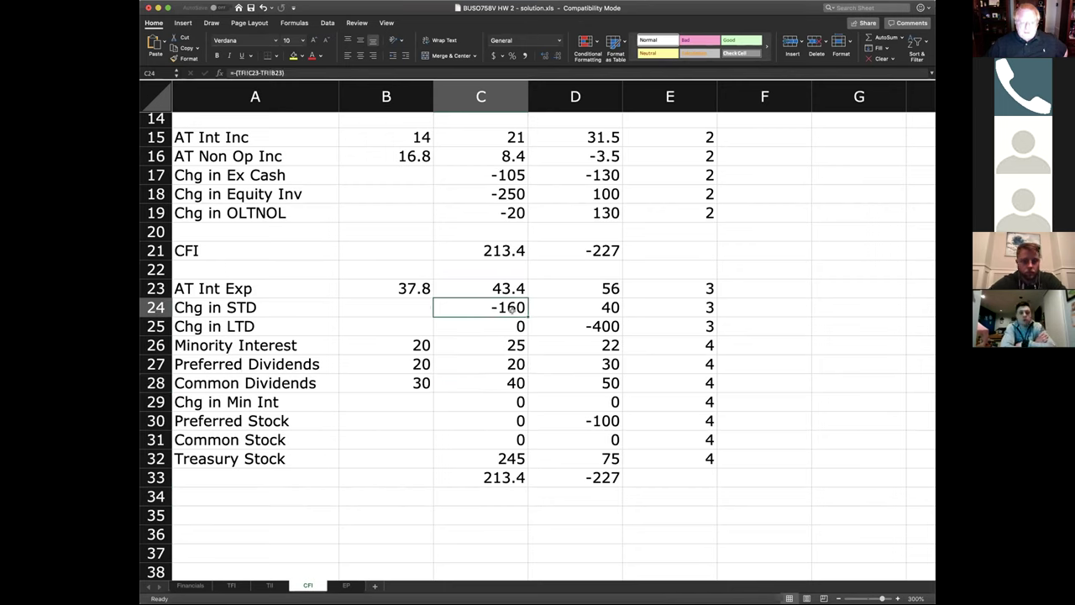
click(495, 460)
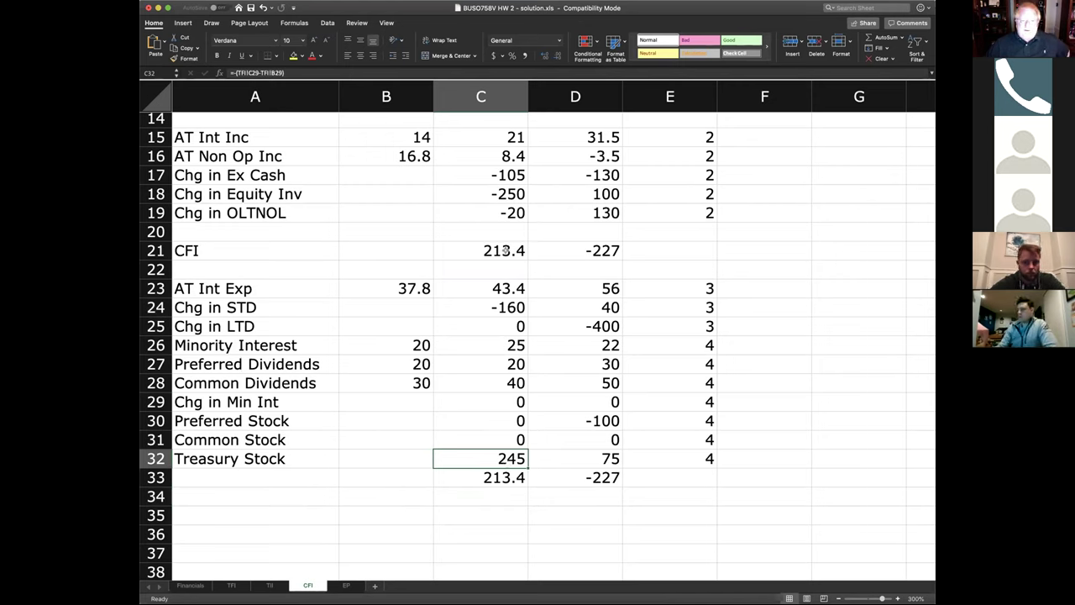
Relate 2011 CFI to the short-term debt change and after-tax interest expense, and review the Free Cash Flow row above it.
click(505, 251)
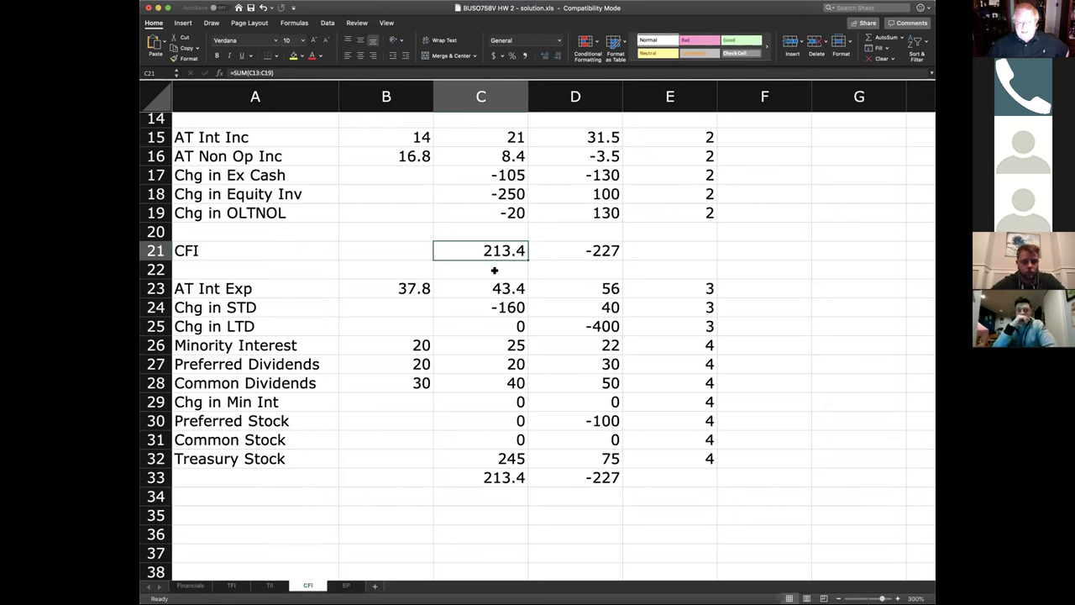
click(490, 304)
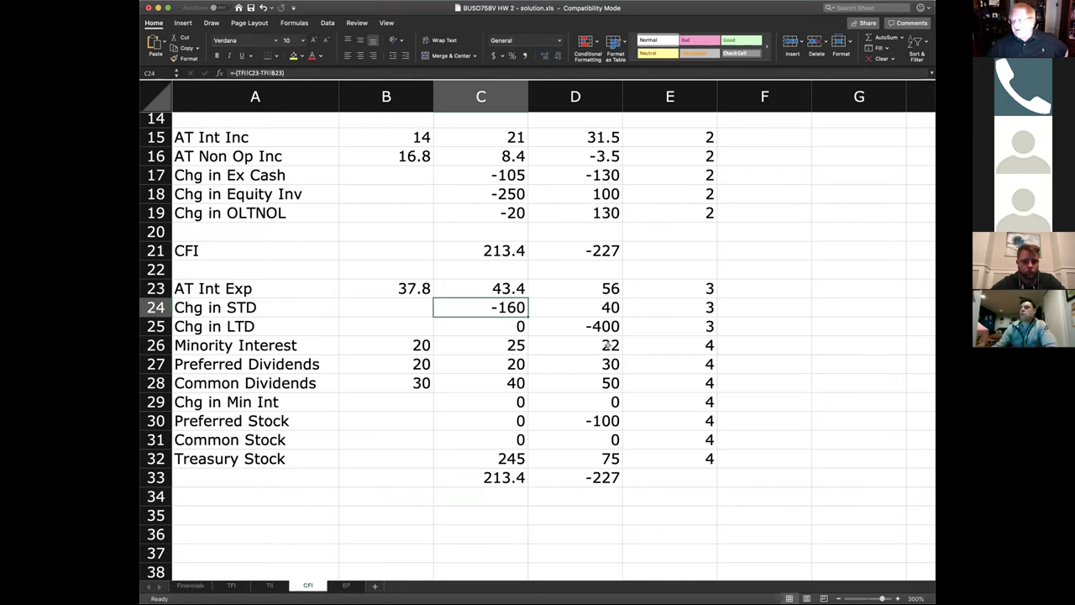
click(497, 290)
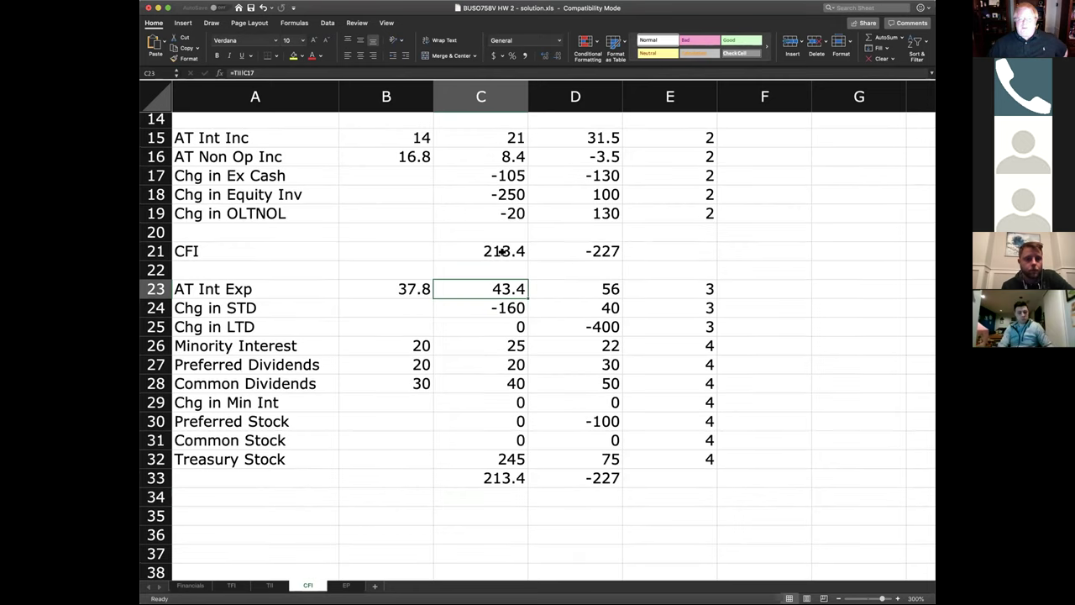
scroll(500, 250, up, 4)
click(168, 252)
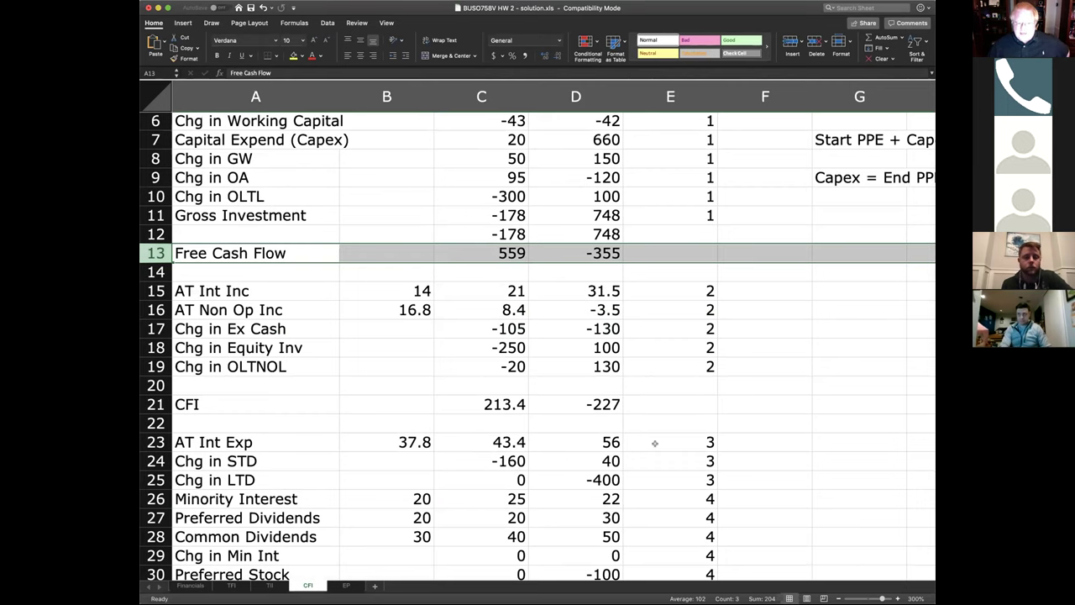
scroll(663, 443, down, 4)
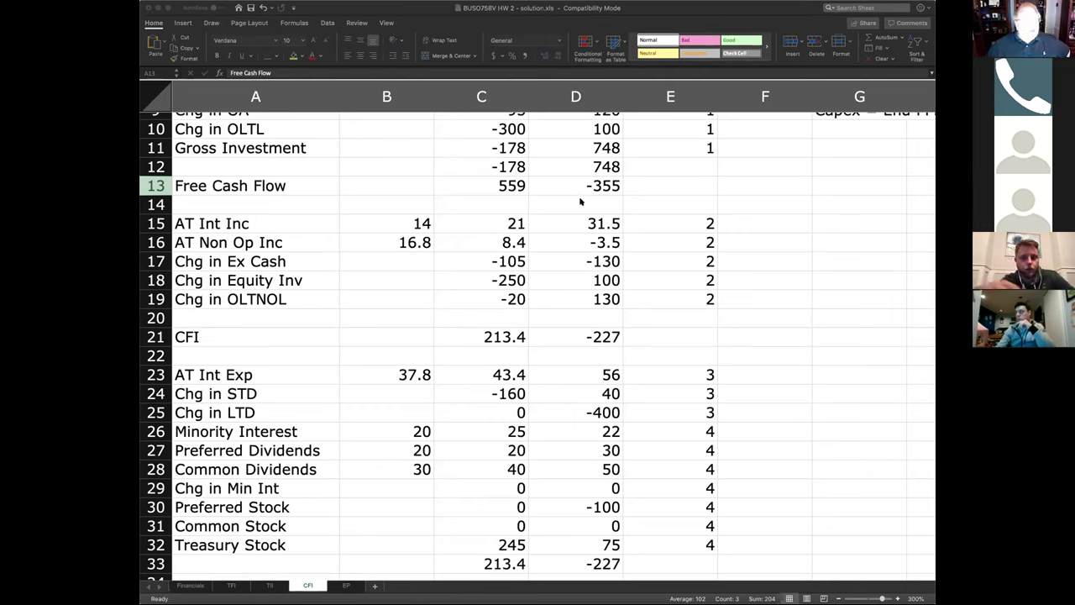
Compare the Free Cash Flow and CFI rows with the preferred stock, common stock, long-term debt and short-term debt rows.
click(664, 246)
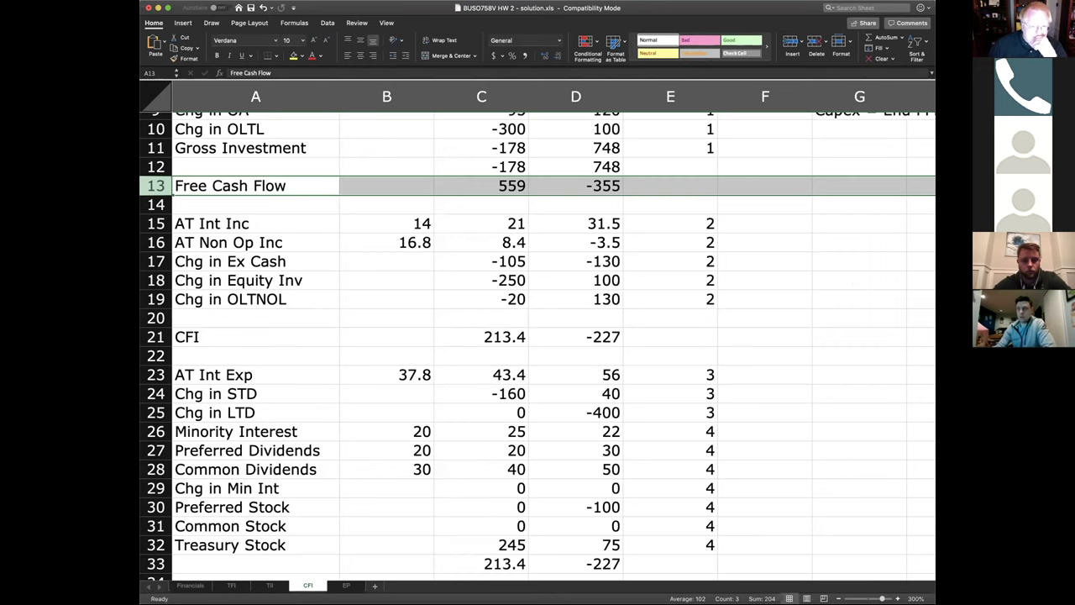
click(156, 337)
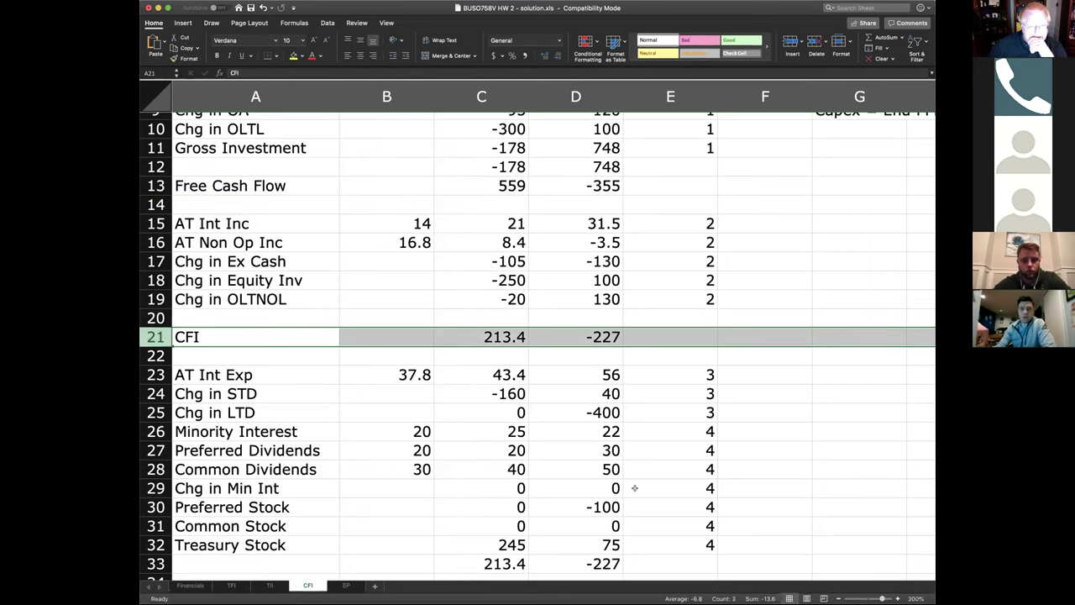
scroll(630, 488, down, 3)
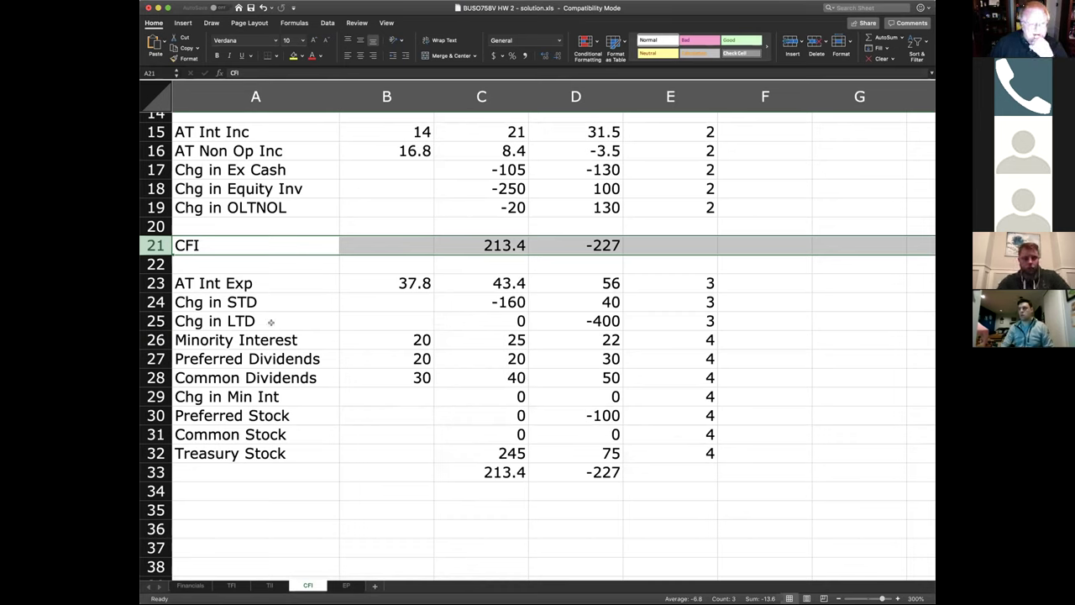
click(282, 416)
click(281, 436)
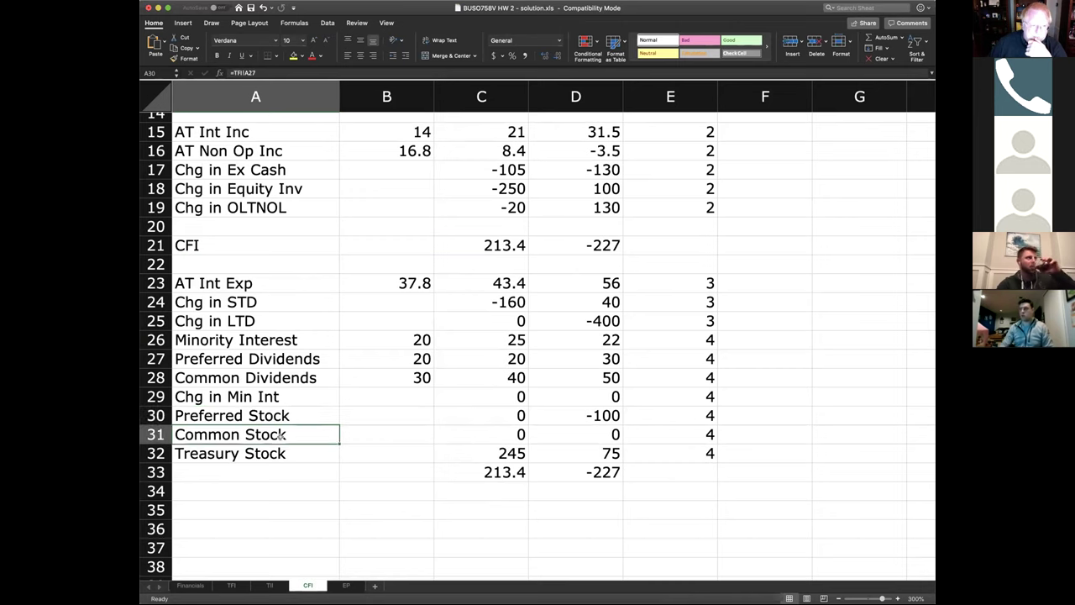
click(297, 320)
click(309, 302)
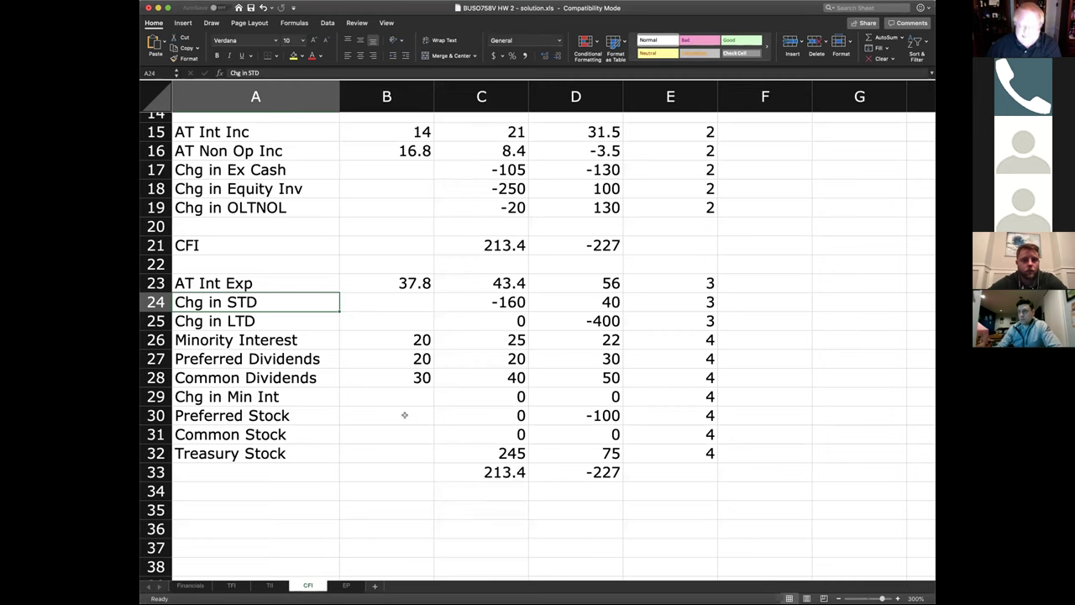
Open the EP sheet and examine the 2011 formulas for beginning-of-year ROIC and spread-based economic profit.
click(347, 585)
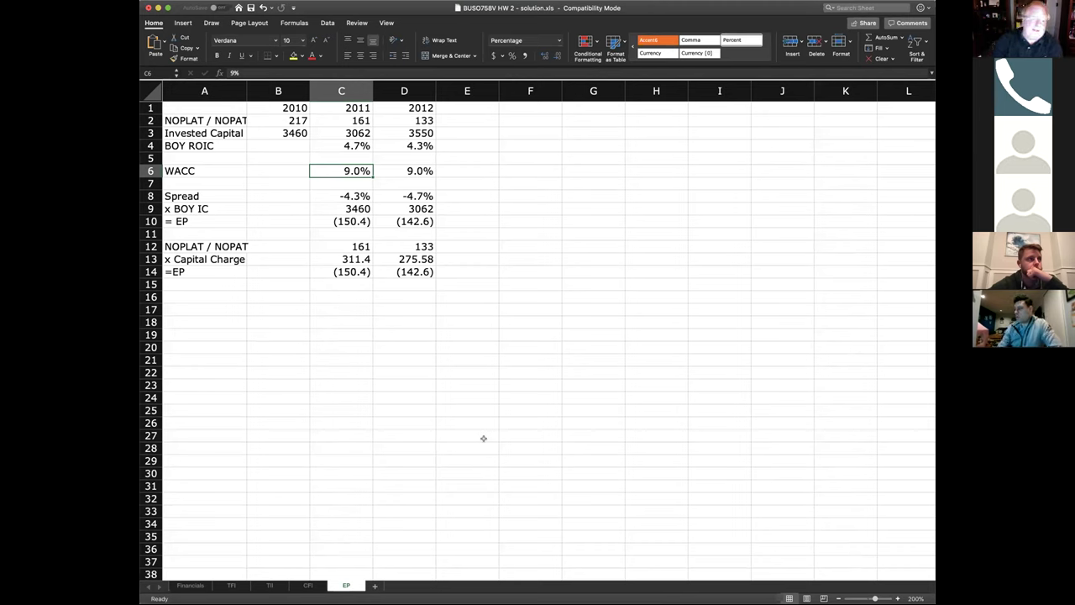
click(354, 145)
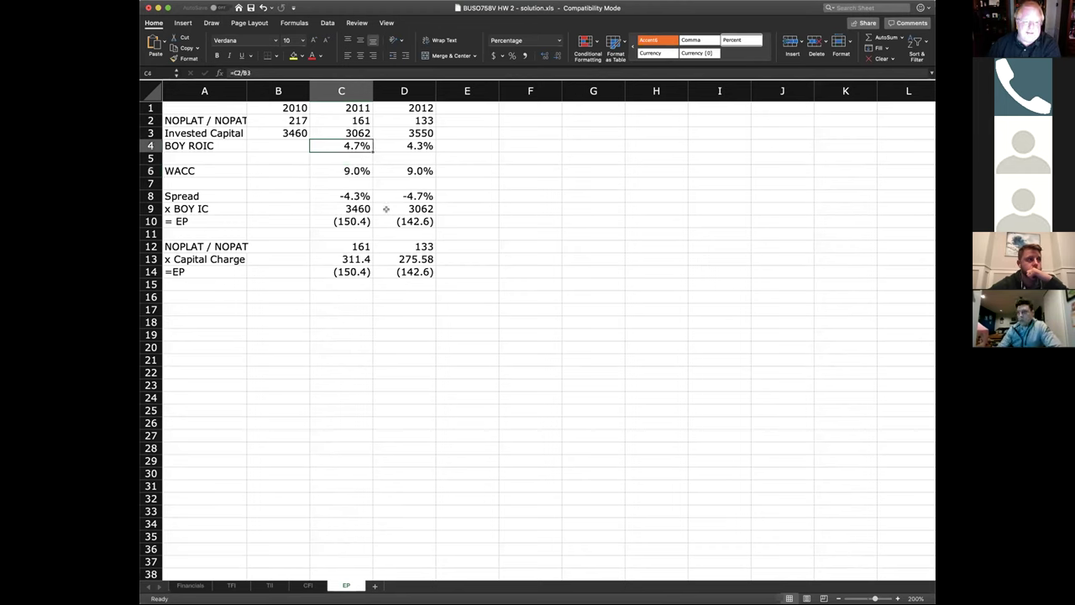
click(340, 223)
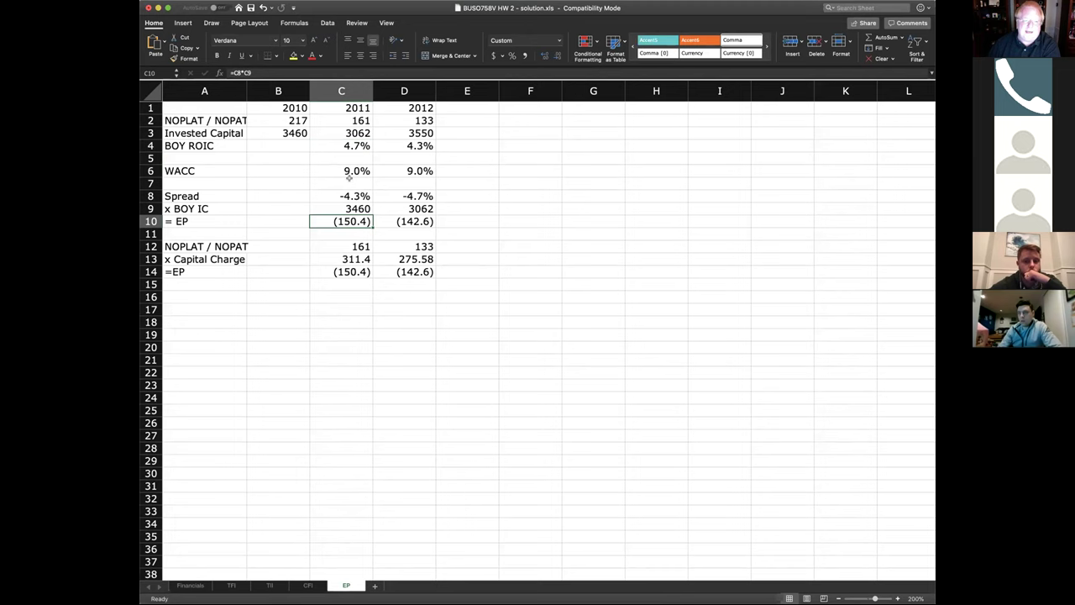
click(348, 180)
click(343, 222)
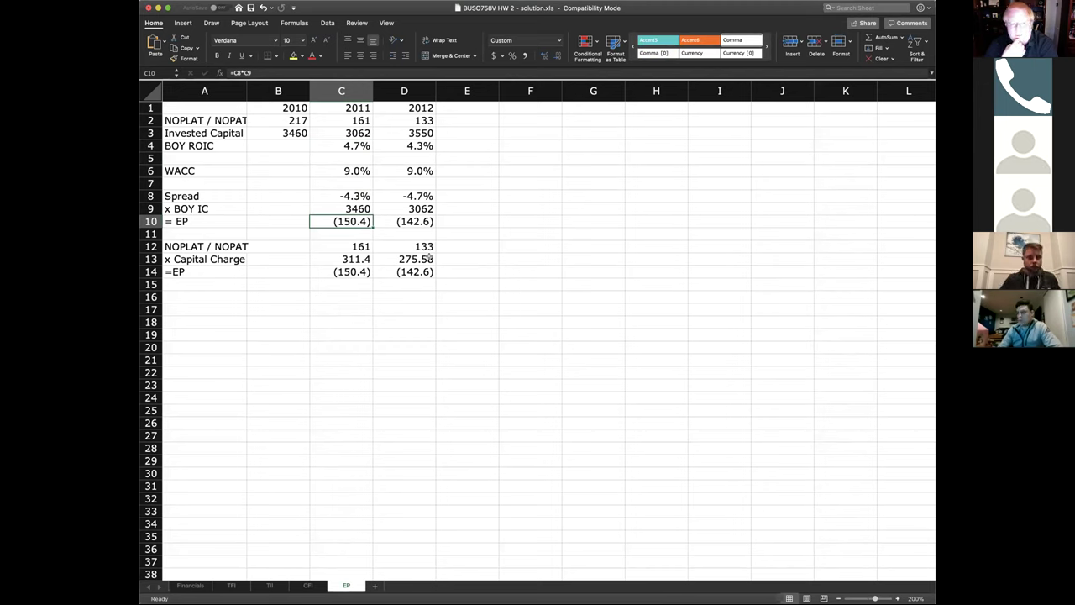
Trace the 2012 beginning invested capital to the 2011 Invested Capital figure and relate it to the 2012 WACC.
click(408, 208)
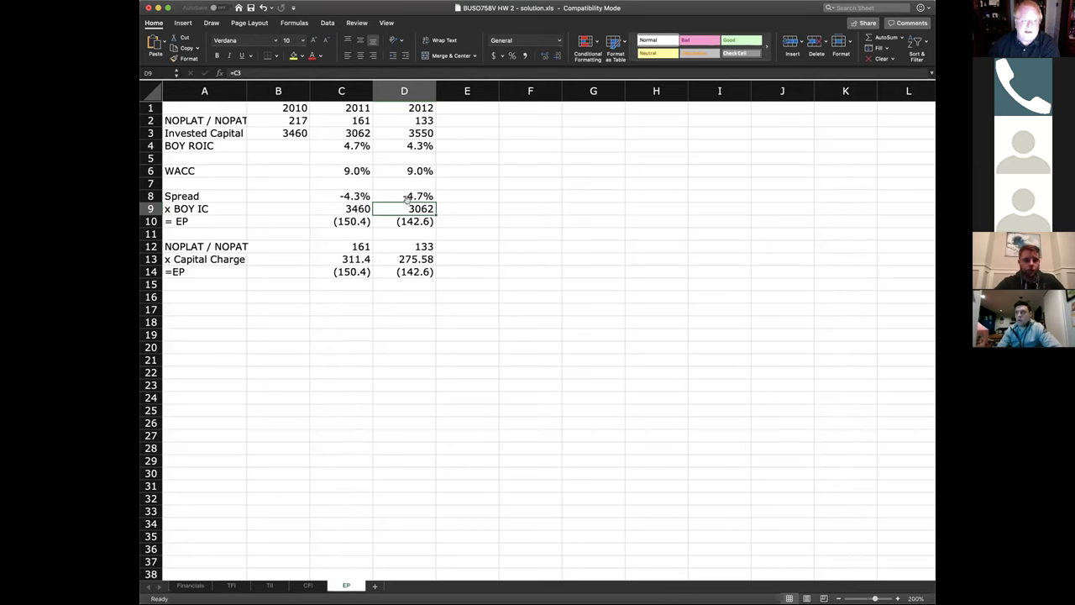
click(399, 132)
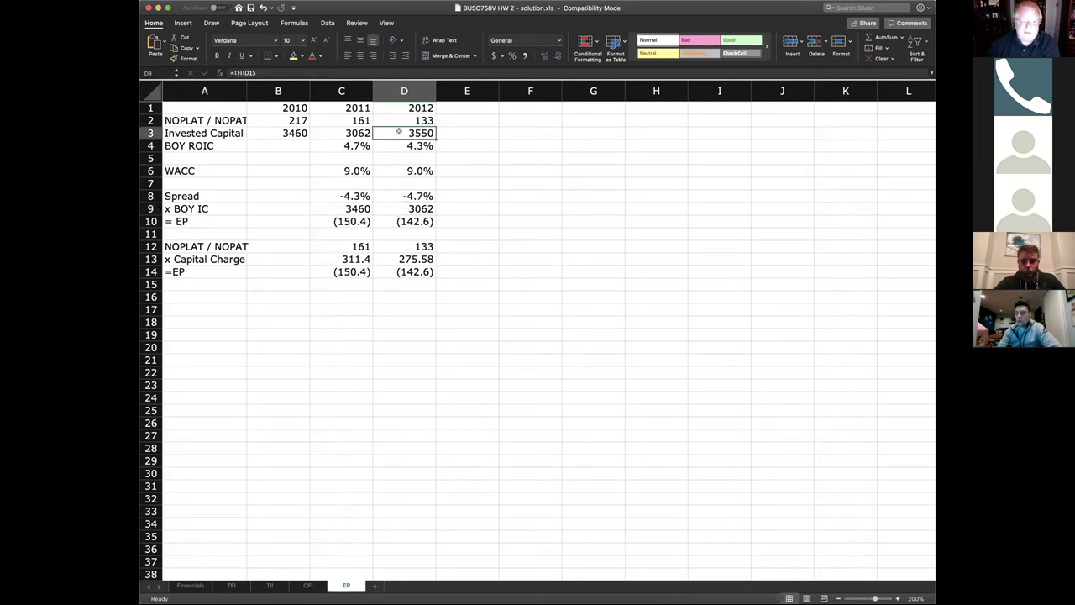
click(410, 171)
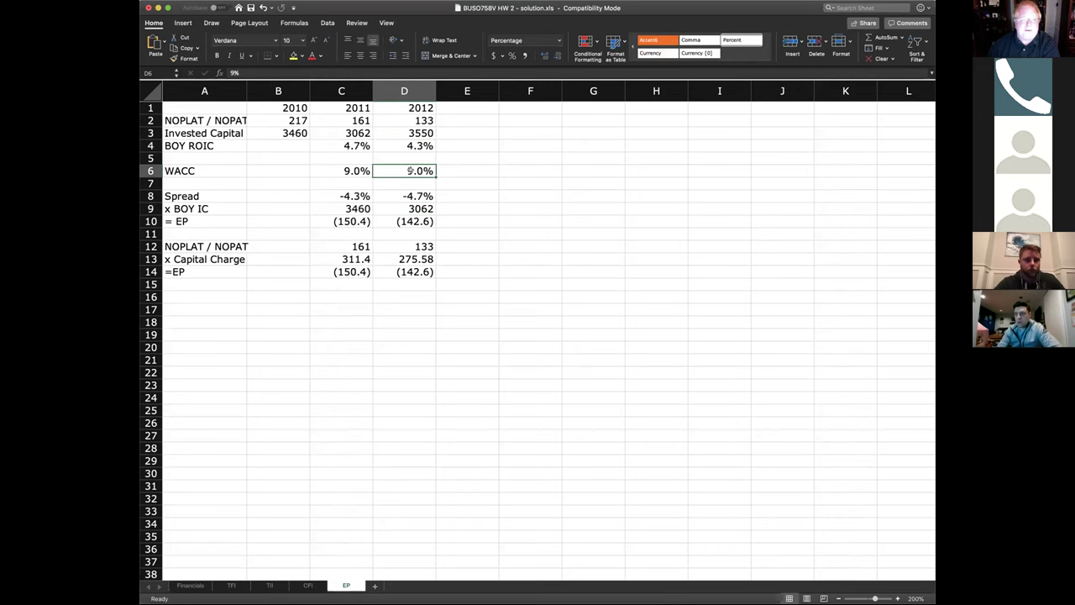
click(356, 133)
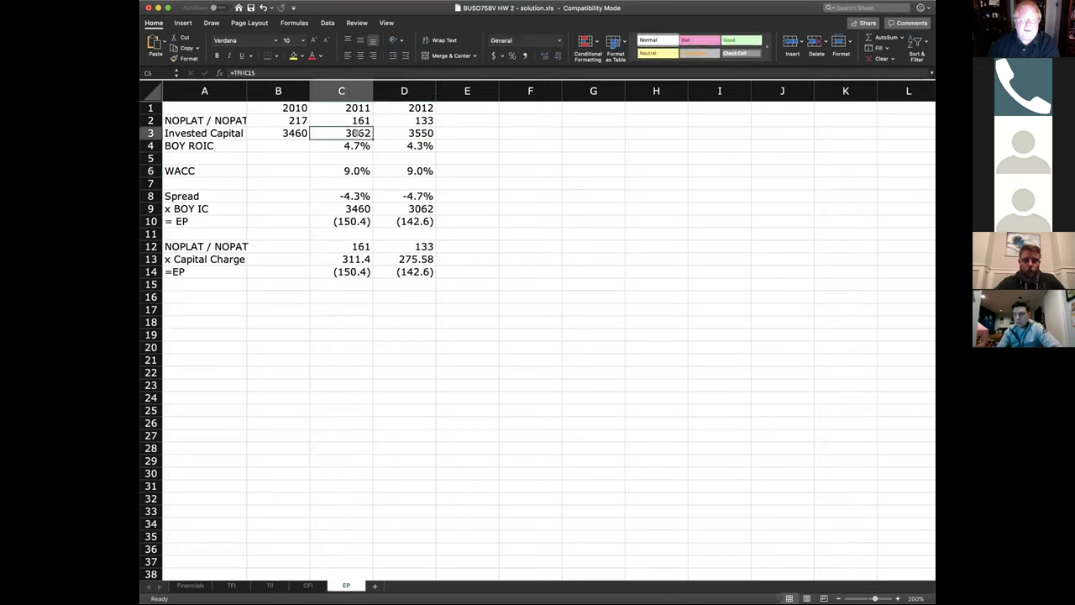
click(408, 170)
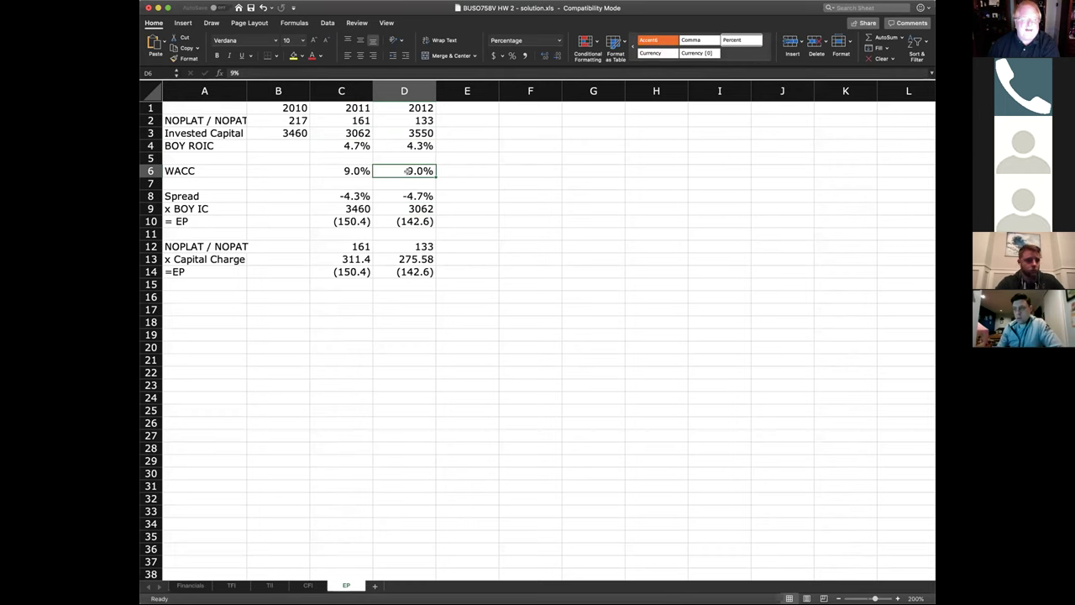
Check the 2012 capital charge, NOPLAT and resulting economic profit formulas in the lower EP calculation.
click(422, 258)
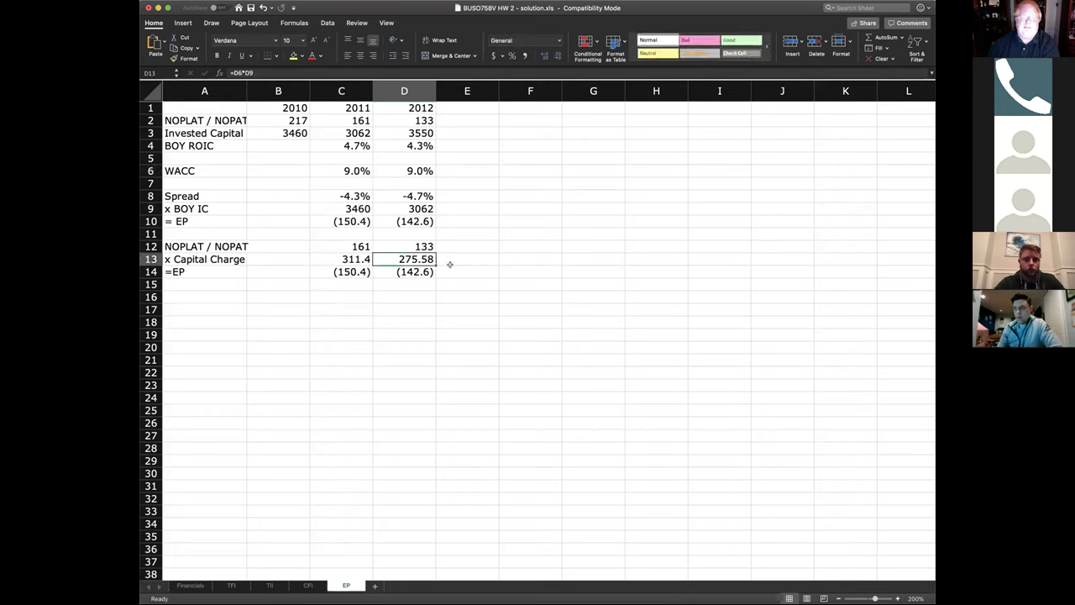
click(426, 244)
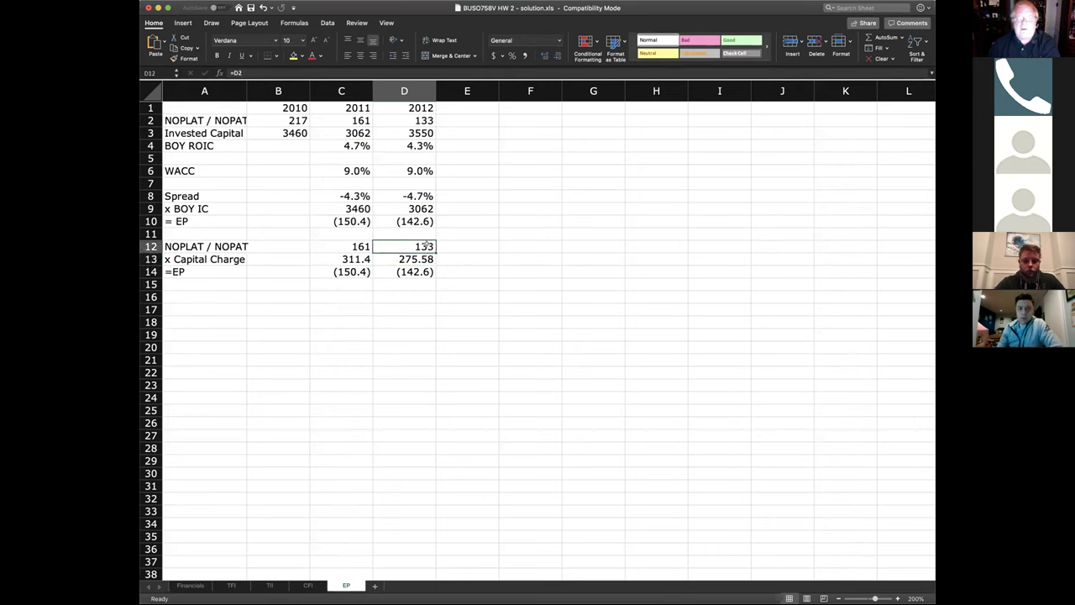
click(419, 271)
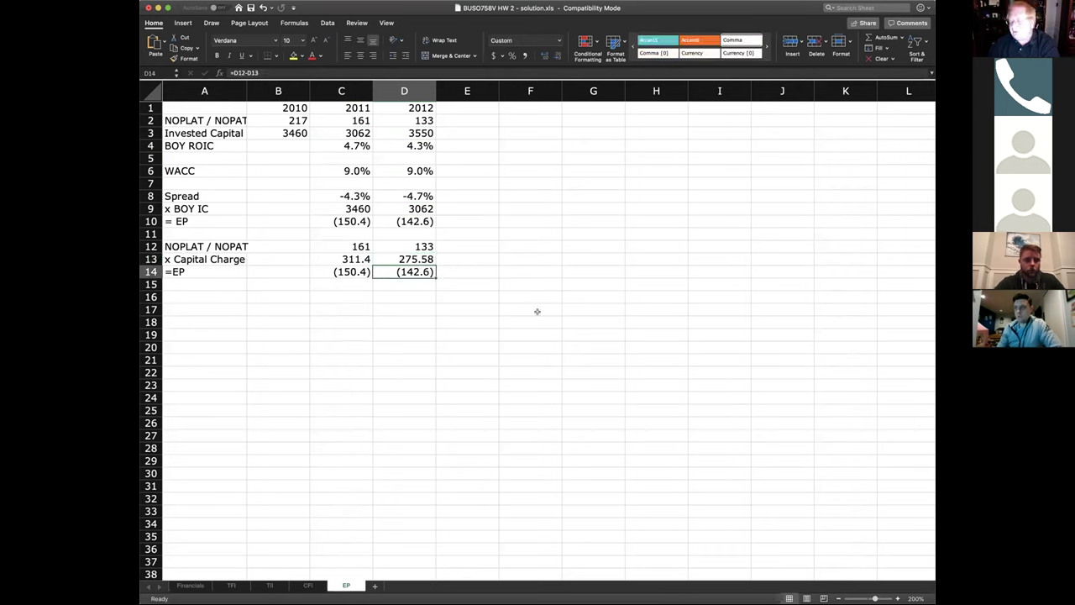
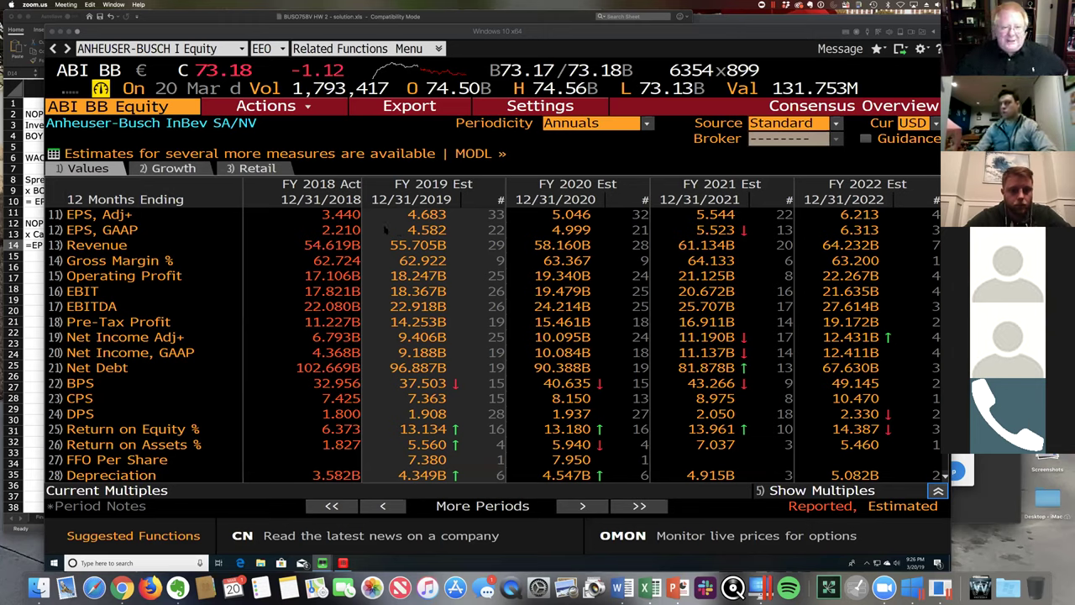
Switch to the Bloomberg window with the Anheuser-Busch InBev consensus overview and shift the estimate periods back to start at FY 2015.
click(318, 192)
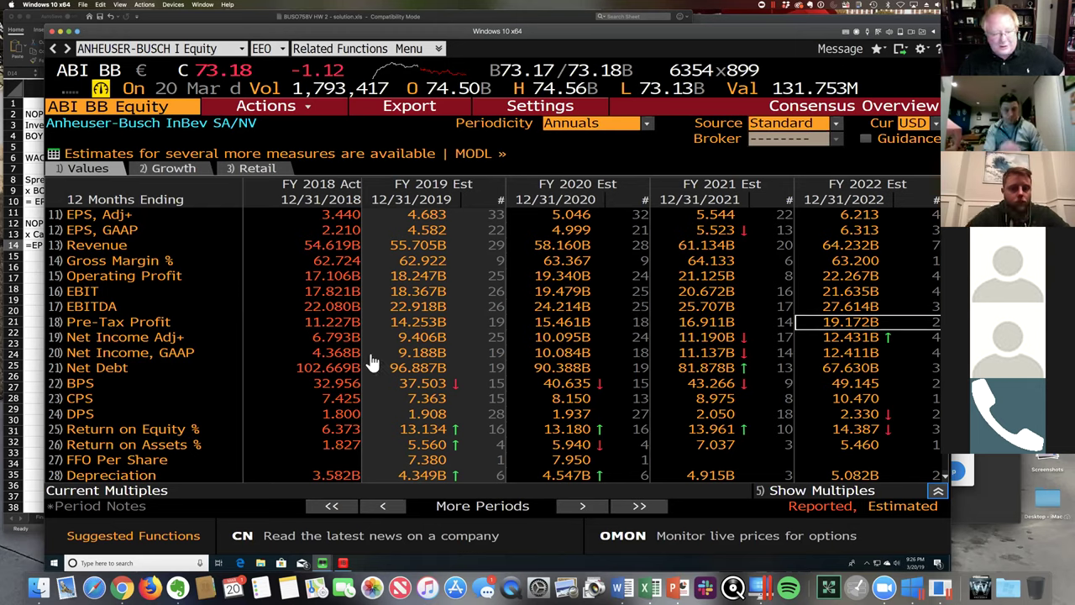
click(382, 507)
click(382, 507)
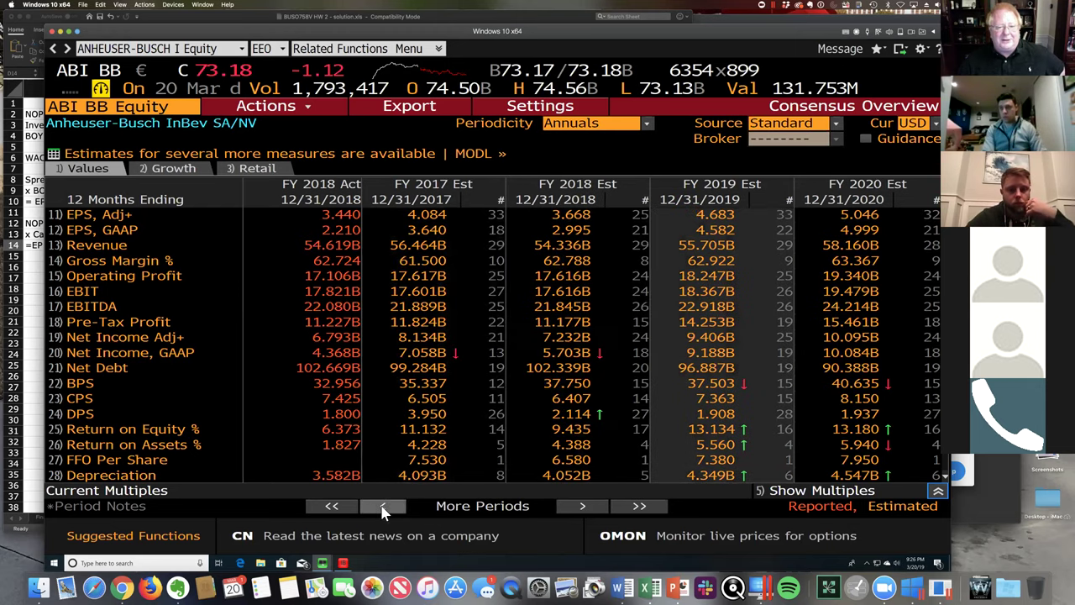
click(382, 508)
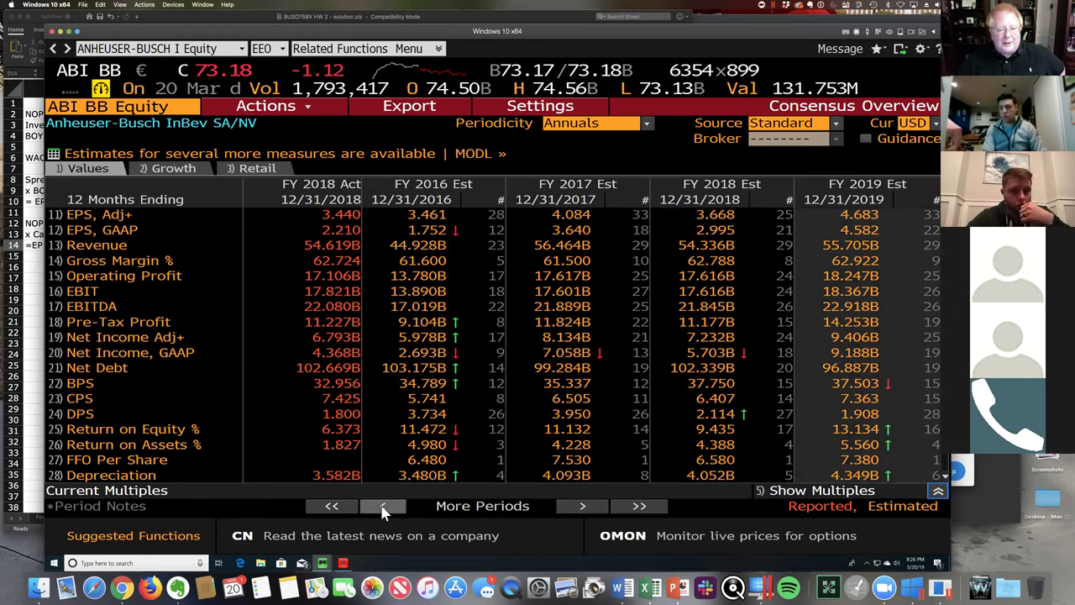
mouse_move(409, 452)
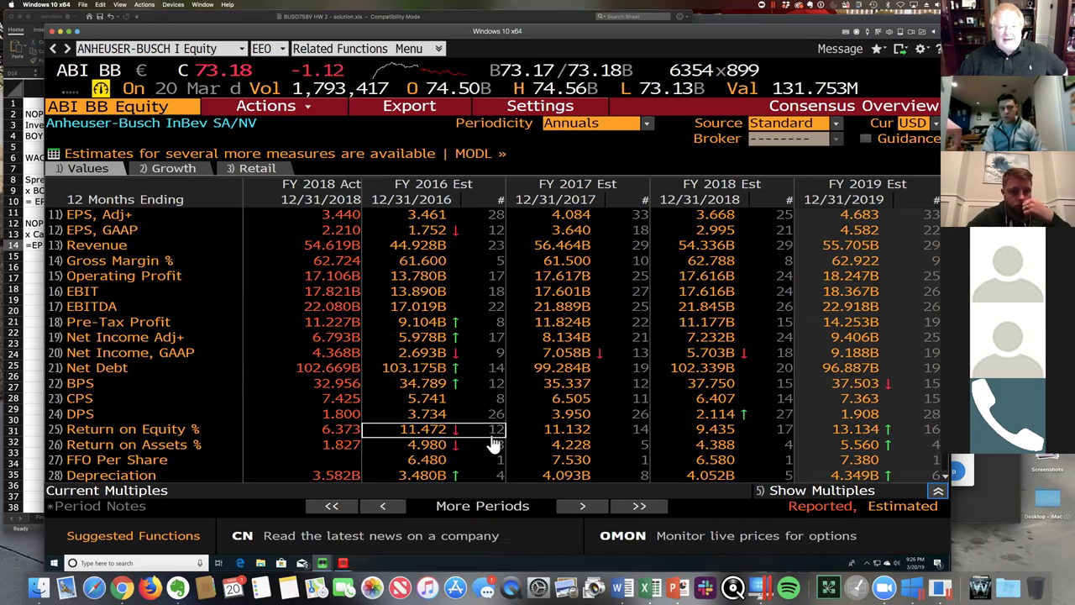
mouse_move(494, 440)
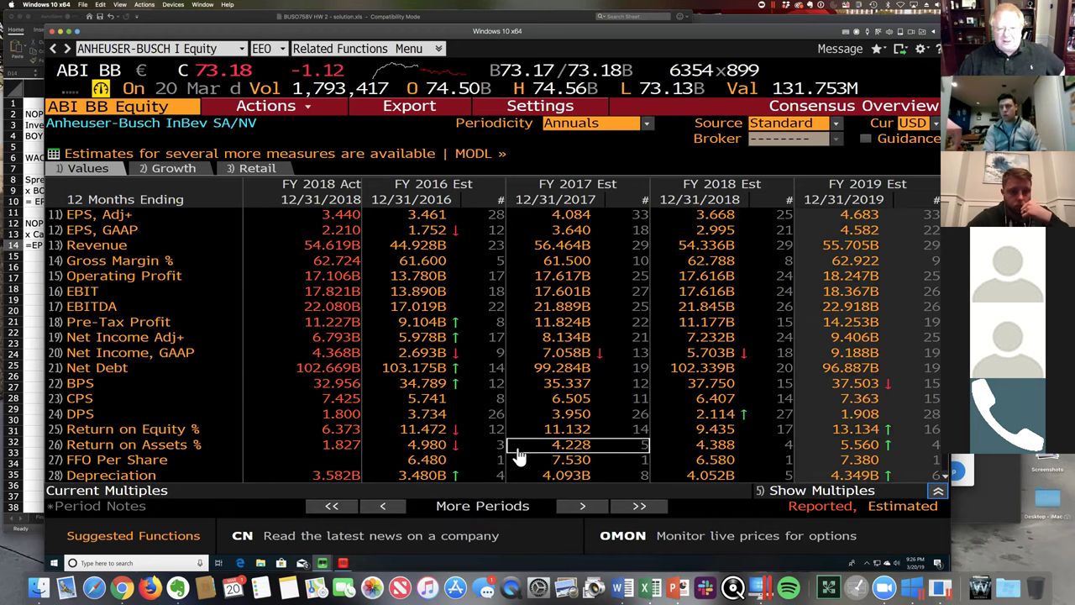
click(399, 508)
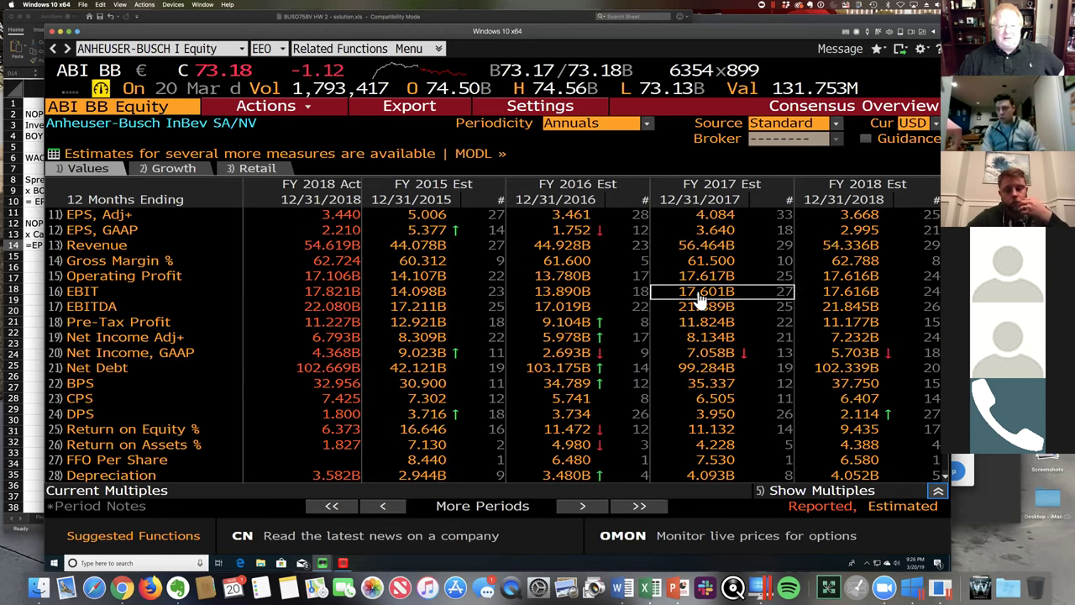
Compare the FY 2015 to FY 2018 consensus figures for EBITDA, pre-tax profit, net income and net debt.
mouse_move(696, 334)
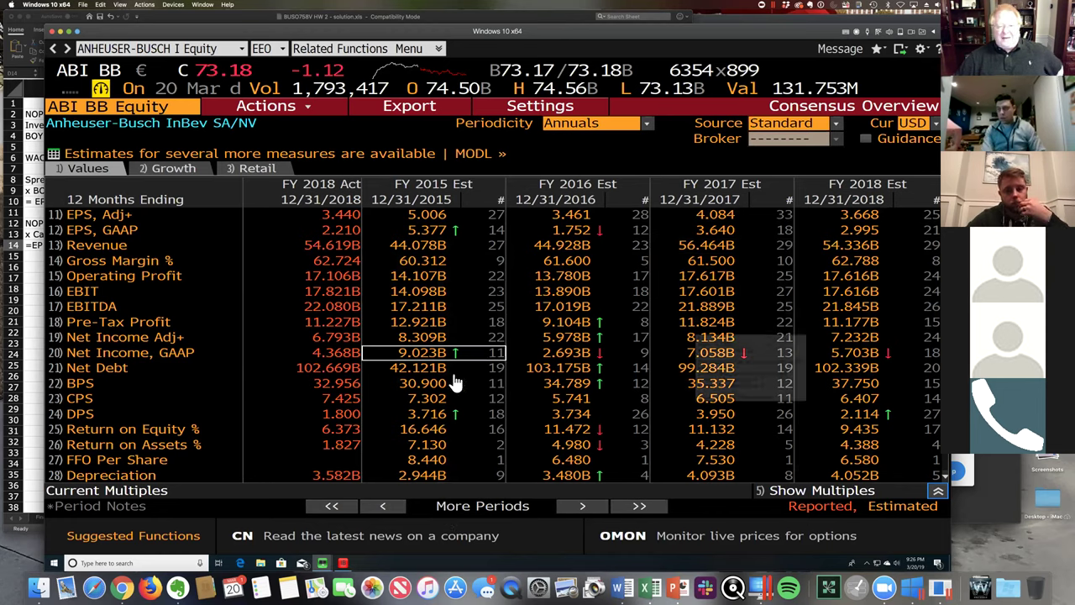
mouse_move(511, 357)
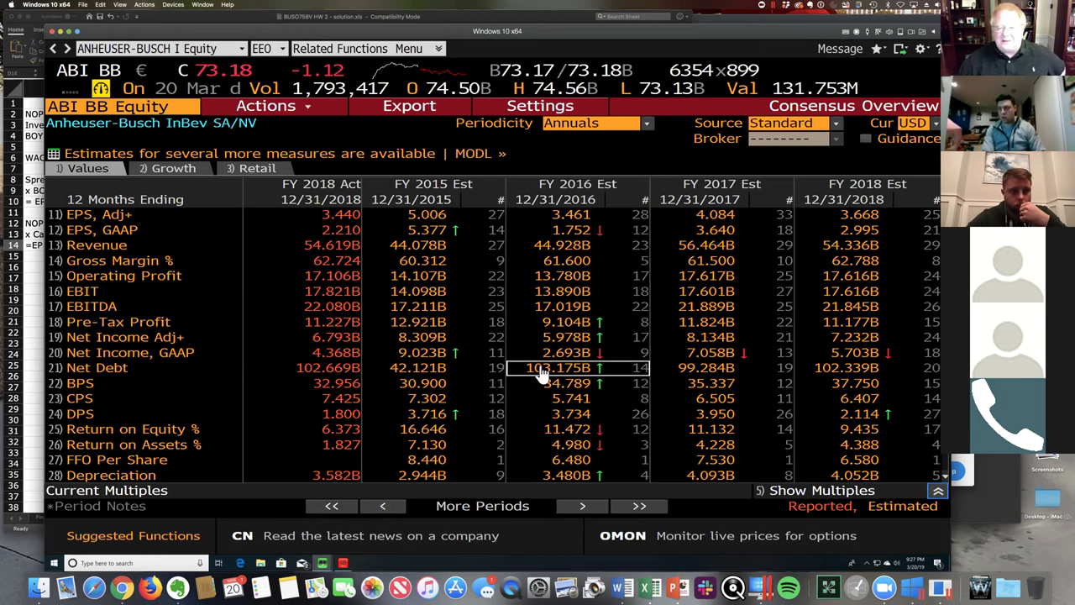
mouse_move(572, 299)
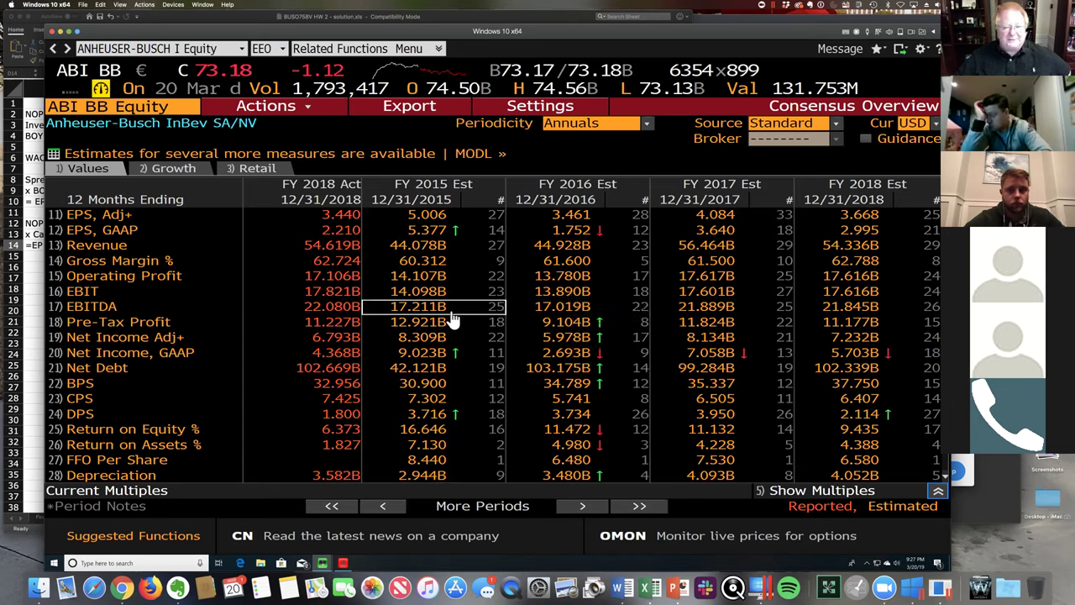
mouse_move(438, 329)
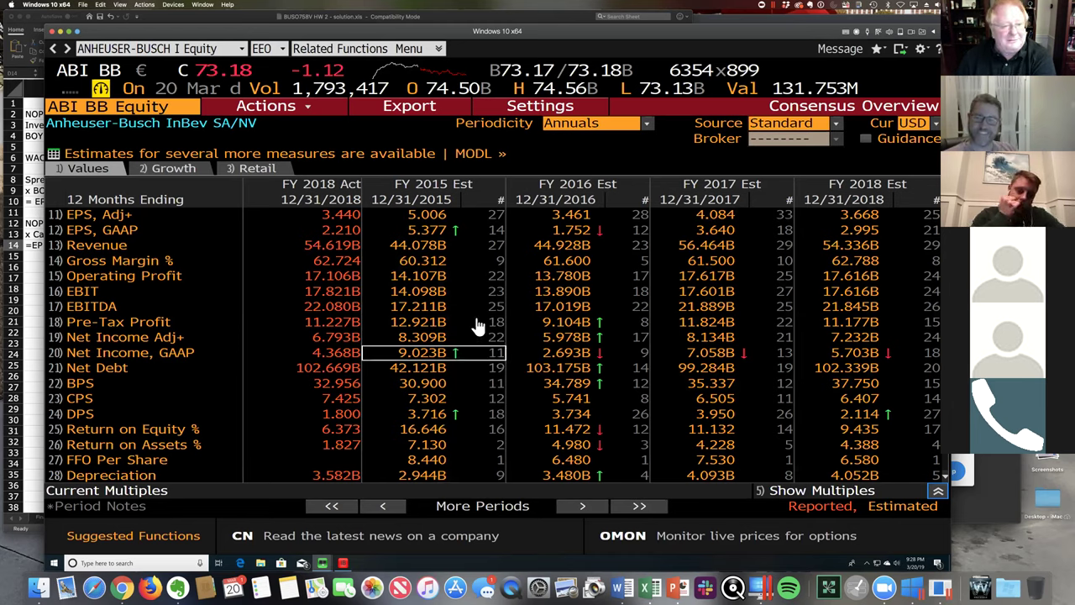
mouse_move(874, 325)
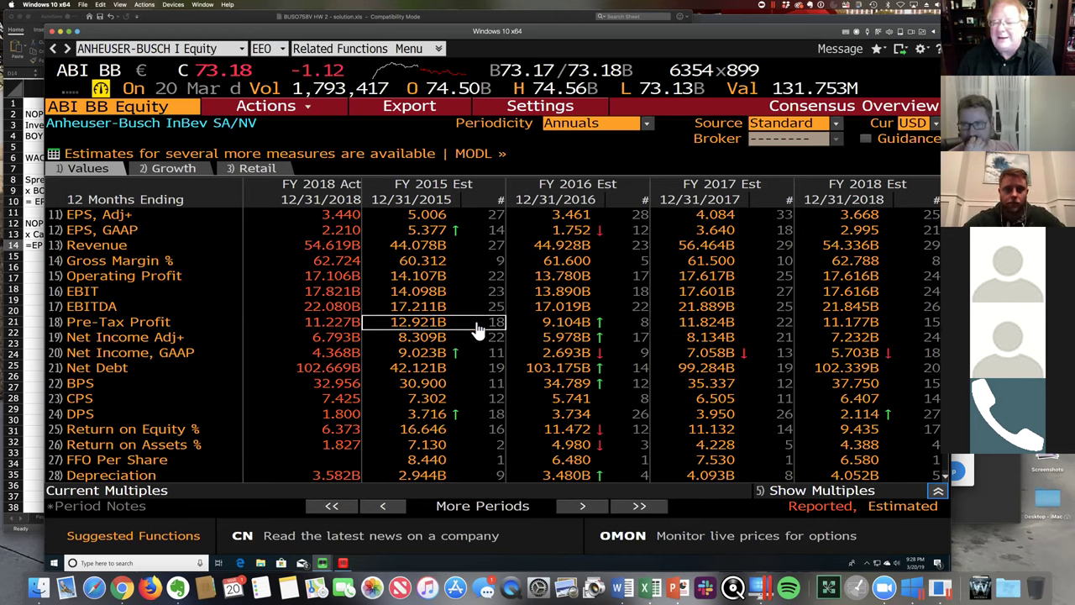
mouse_move(477, 326)
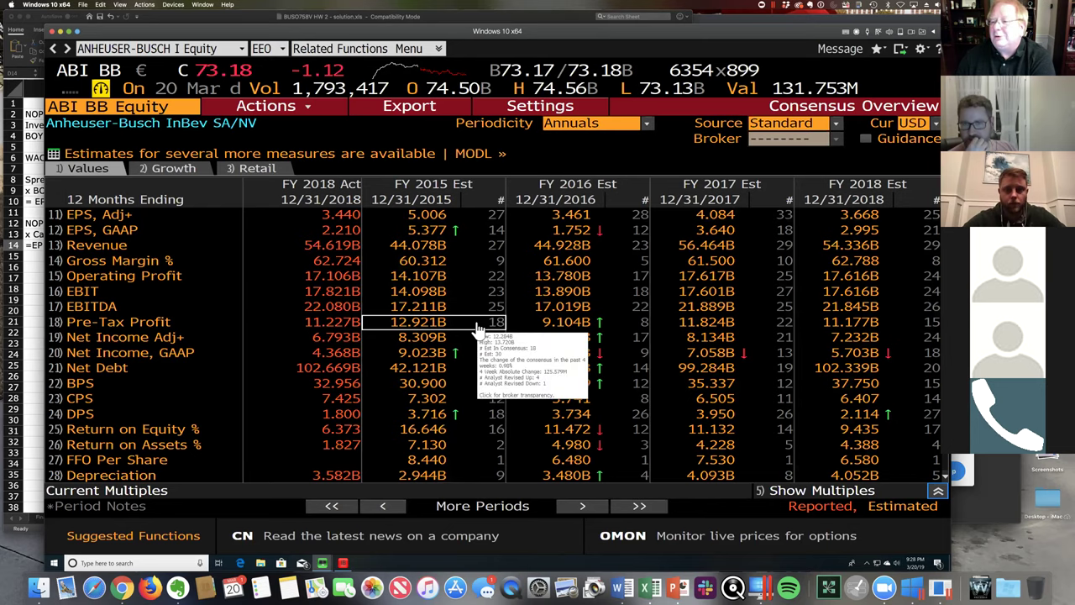
Shift the consensus estimate periods forward to show FY 2019 through FY 2022.
click(581, 509)
click(581, 509)
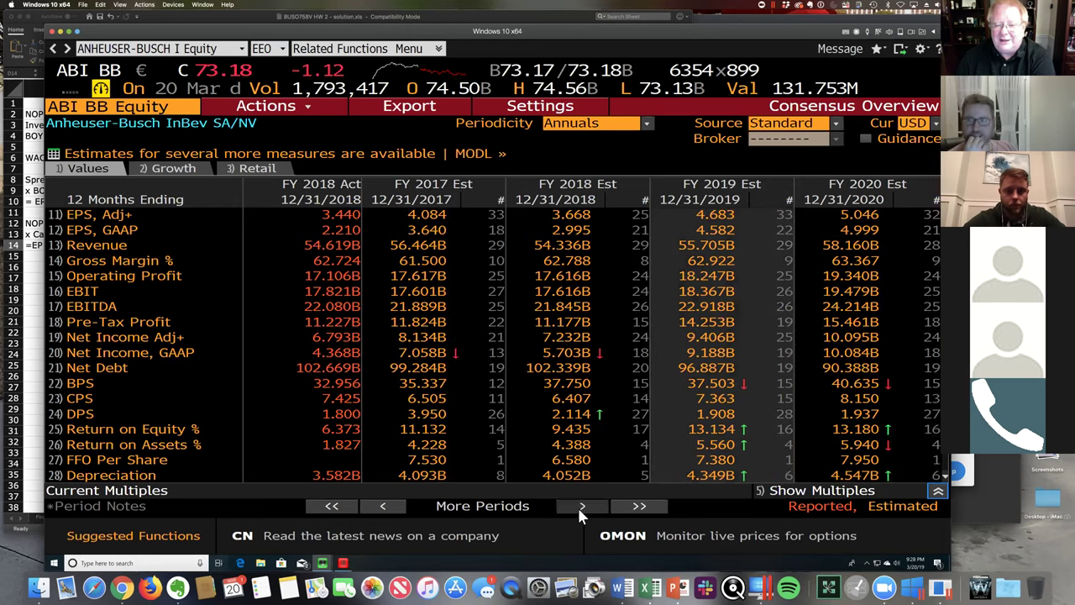
click(581, 509)
click(581, 509)
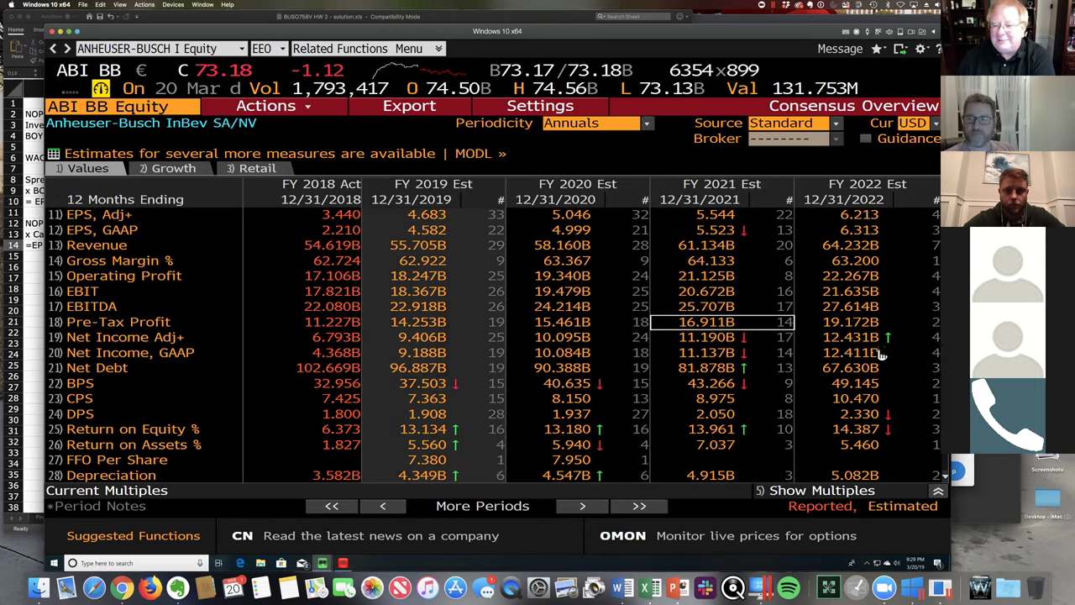
key(super+Tab)
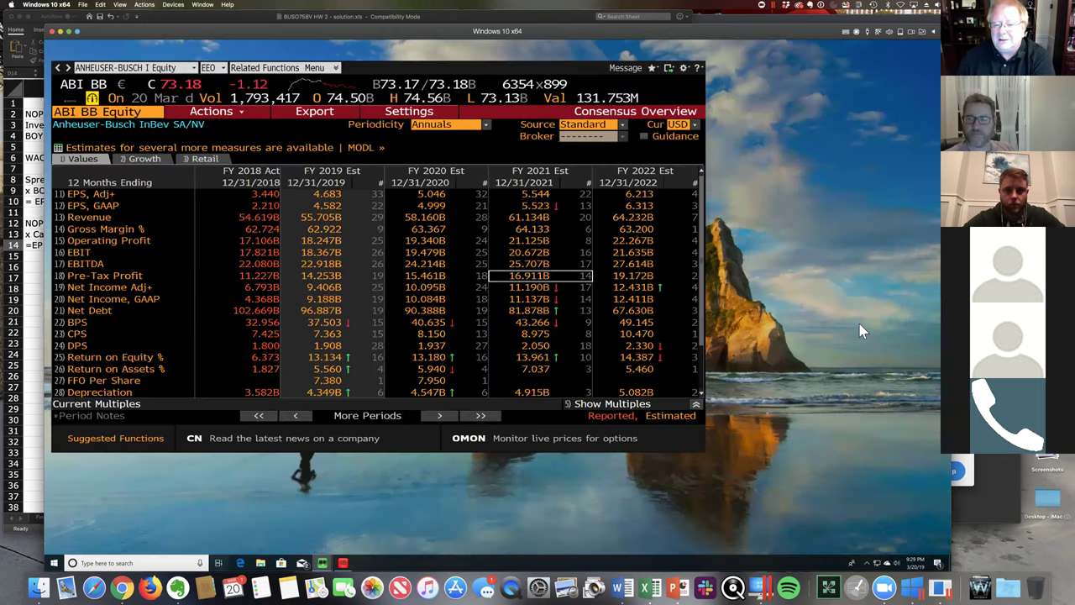
key(super+Tab)
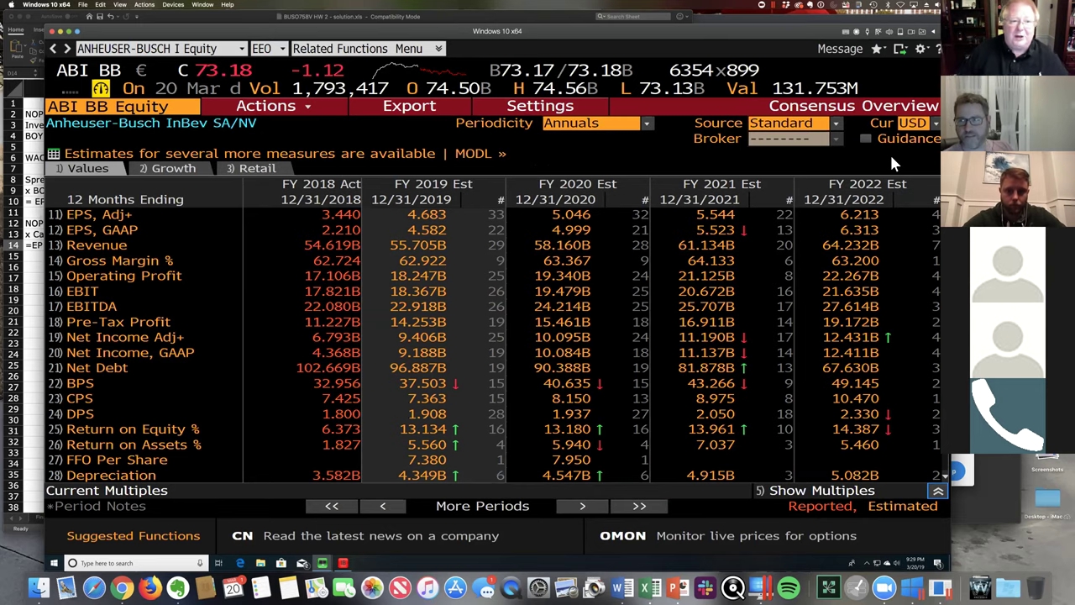
Chart Anheuser-Busch InBev's share price with the GP function over five years and inspect the late-2015 peak.
click(127, 73)
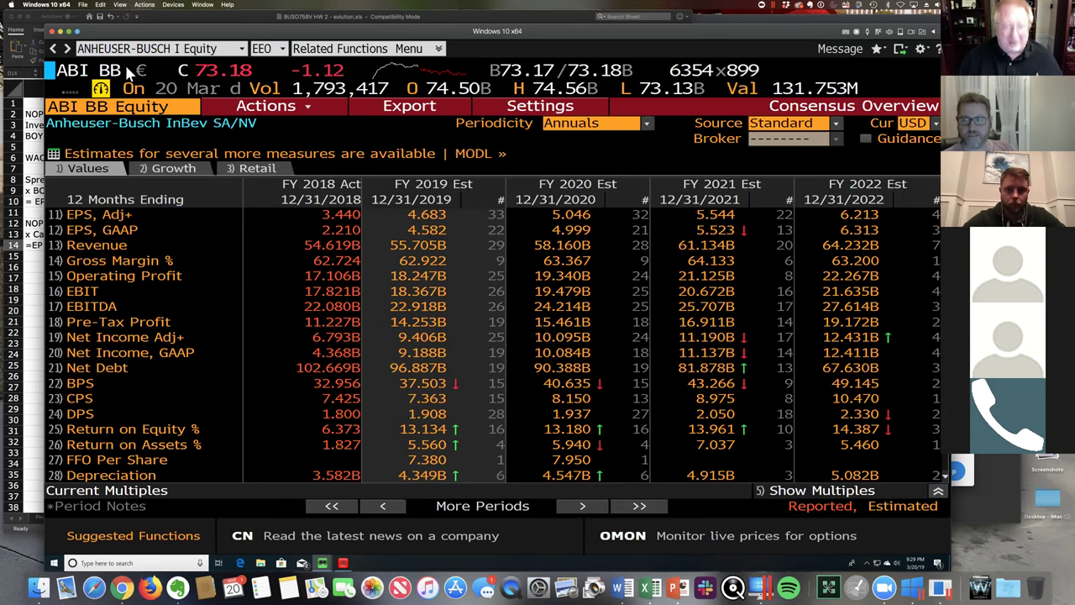
text(GP)
key(Return)
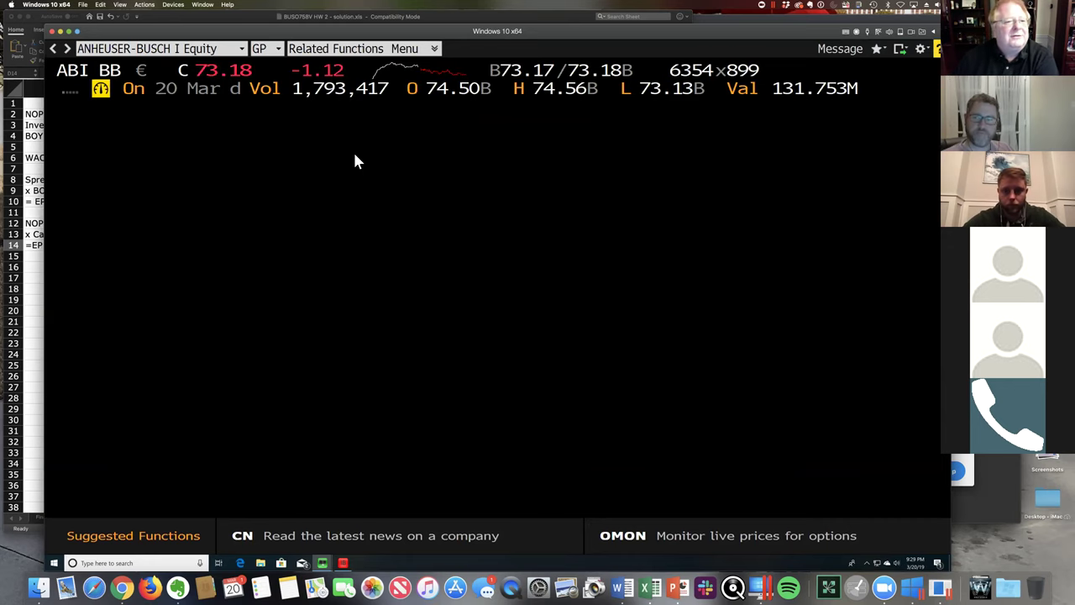
click(279, 138)
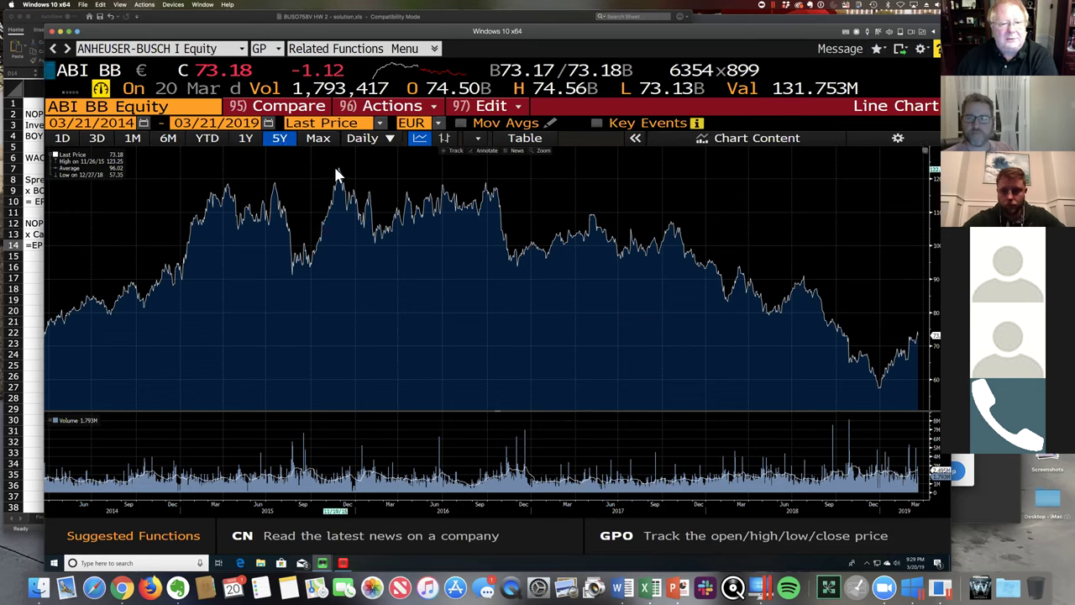
mouse_move(340, 174)
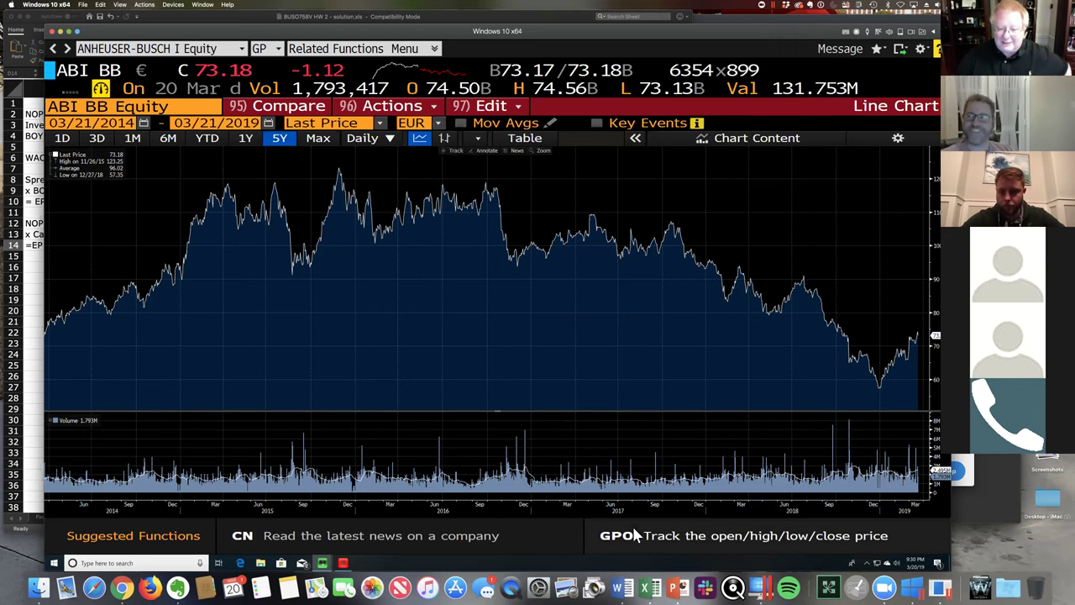
Switch to the homework solution workbook in Excel and compare the 2011 and 2012 short-term debt on the TFI sheet.
click(649, 587)
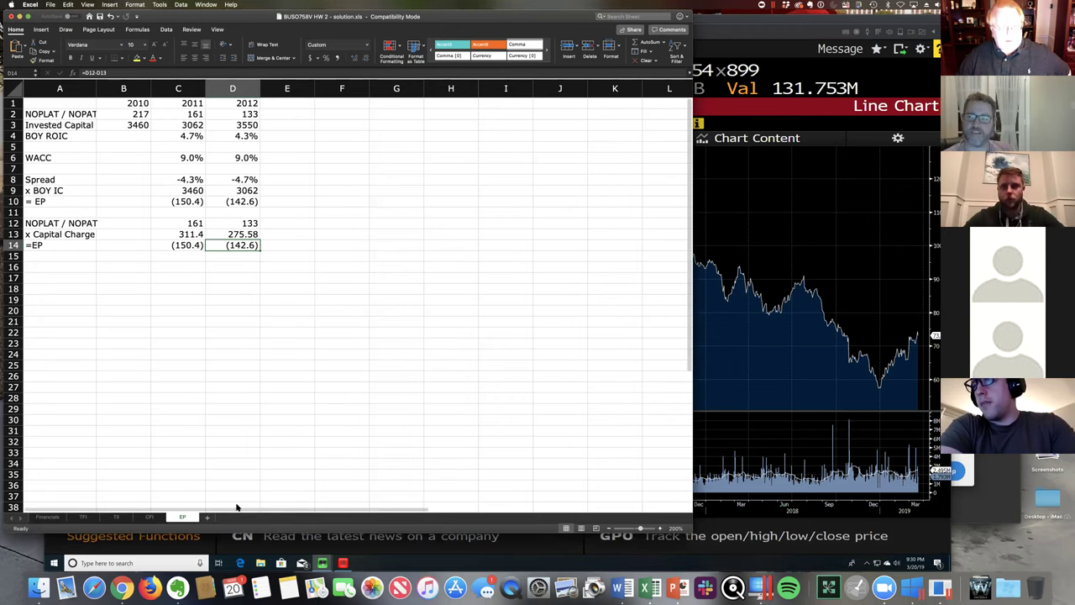
click(150, 517)
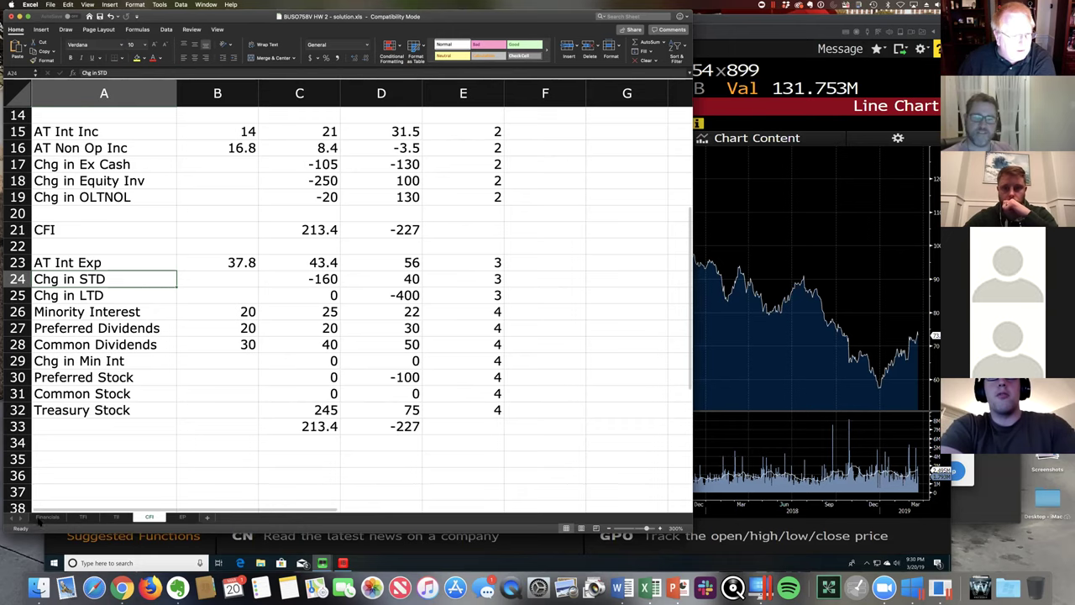
click(82, 516)
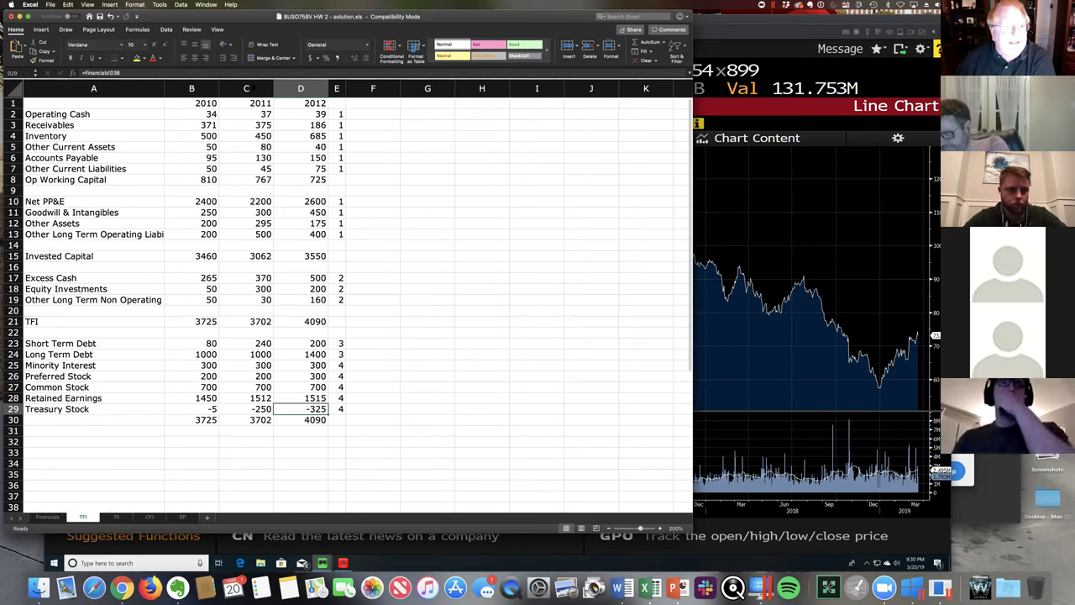
drag(253, 88, 288, 81)
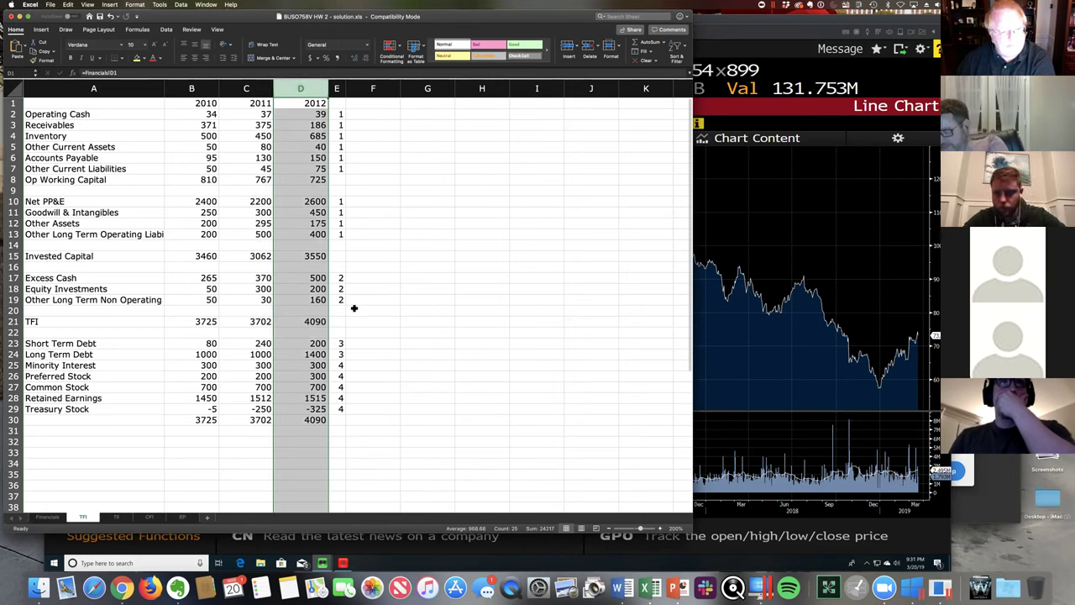
click(252, 343)
click(308, 343)
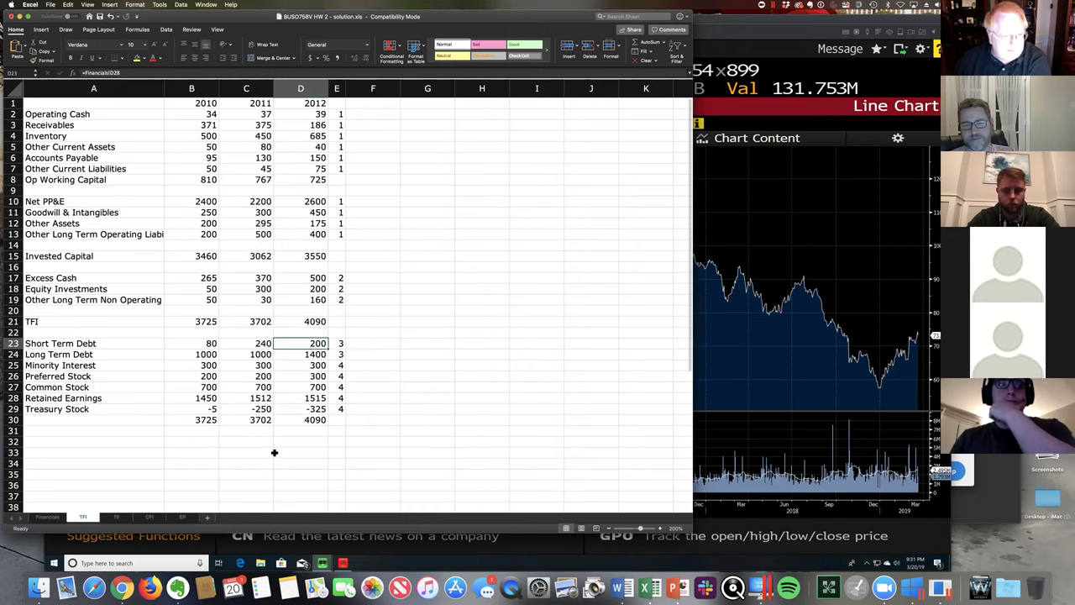
Check the 2012 change in short-term debt on the CFI sheet and the 2011 and 2012 long-term debt on the TFI sheet.
click(147, 517)
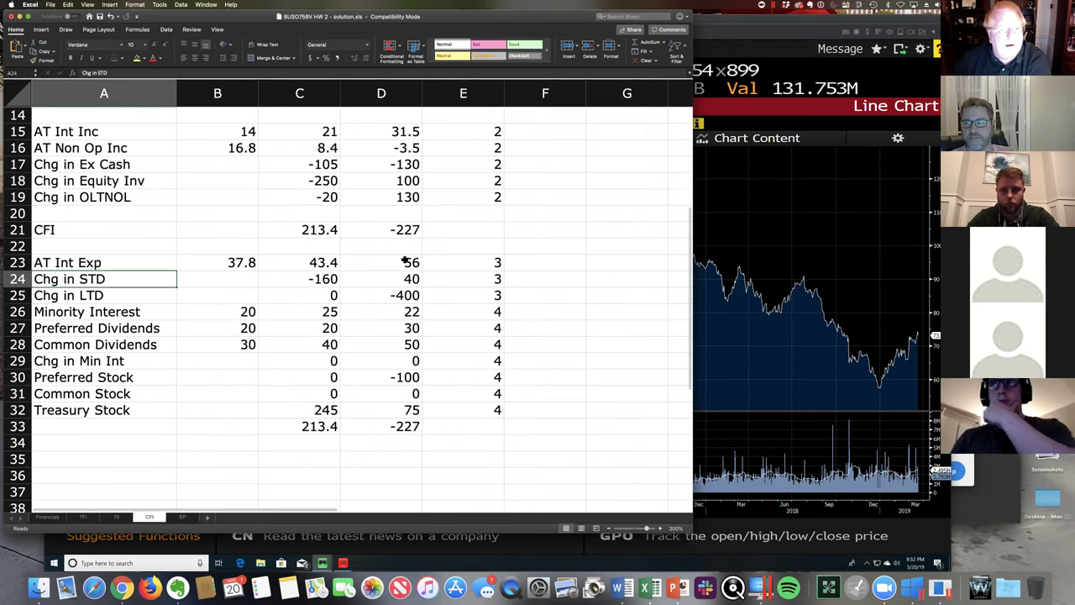
click(405, 279)
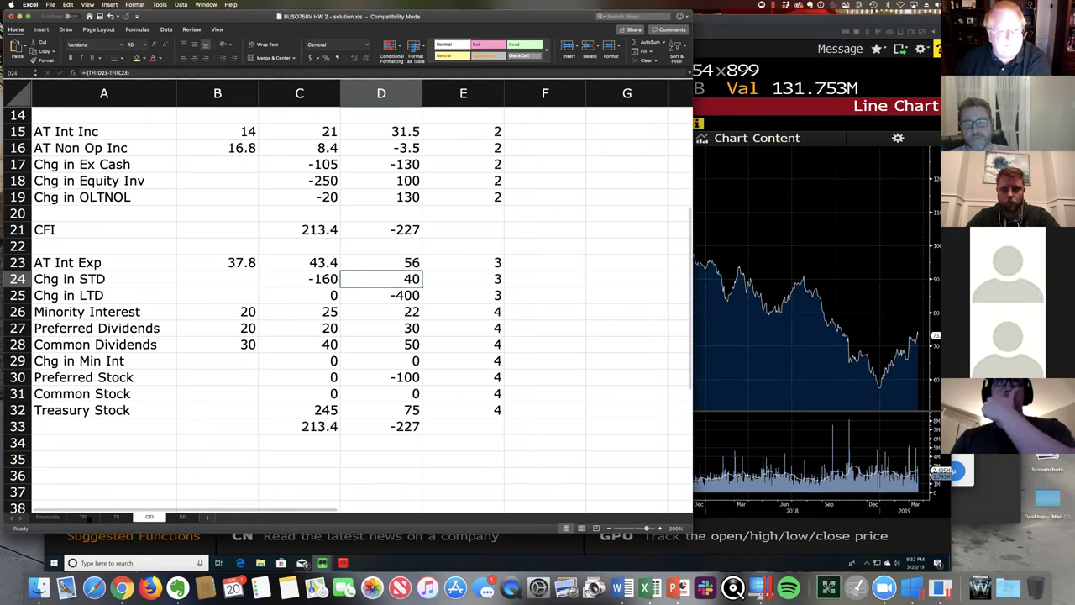
click(84, 517)
click(268, 355)
click(284, 353)
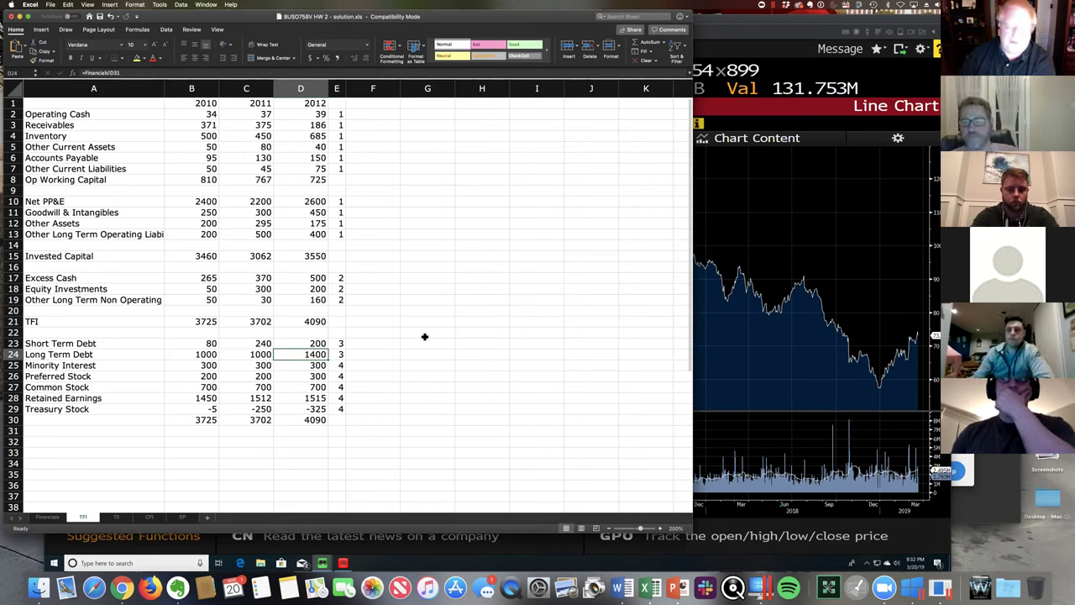
Compare the financing flows on the CFI sheet with the debt and equity balances on the TFI sheet.
click(149, 516)
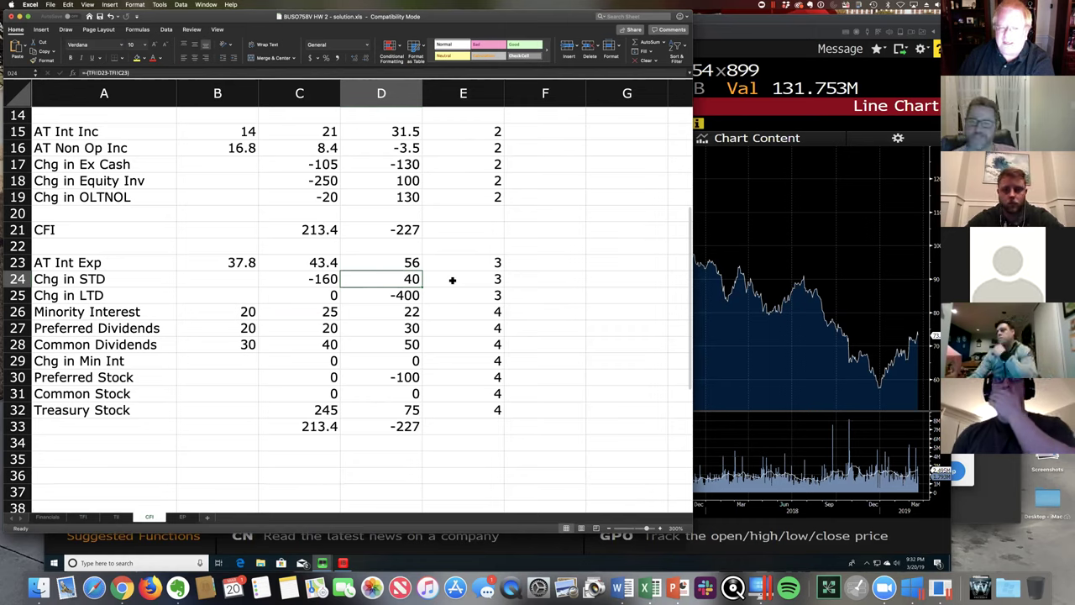
click(116, 518)
click(163, 519)
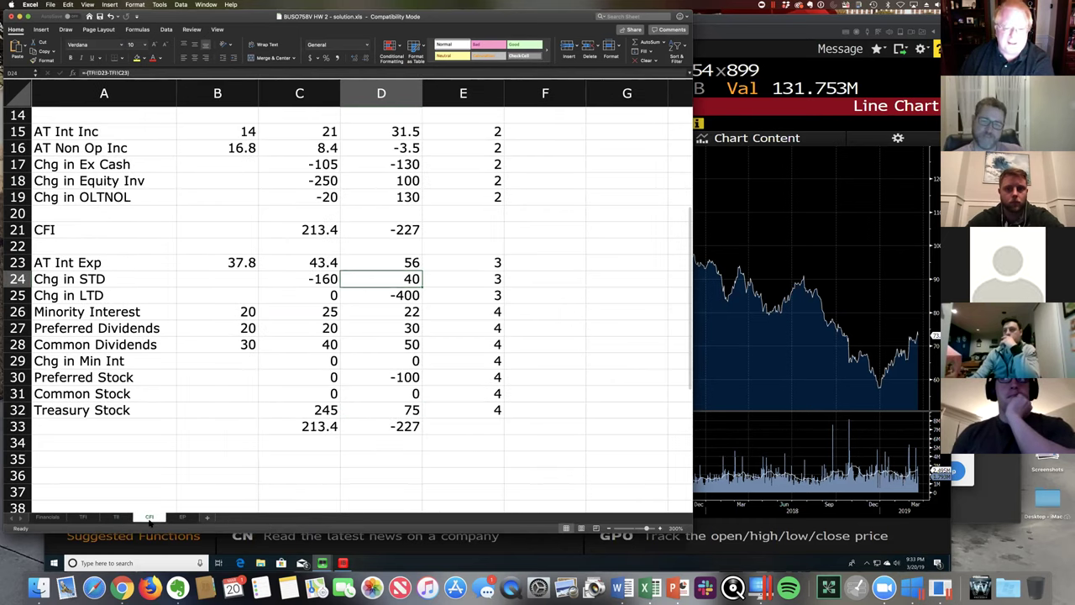
click(84, 518)
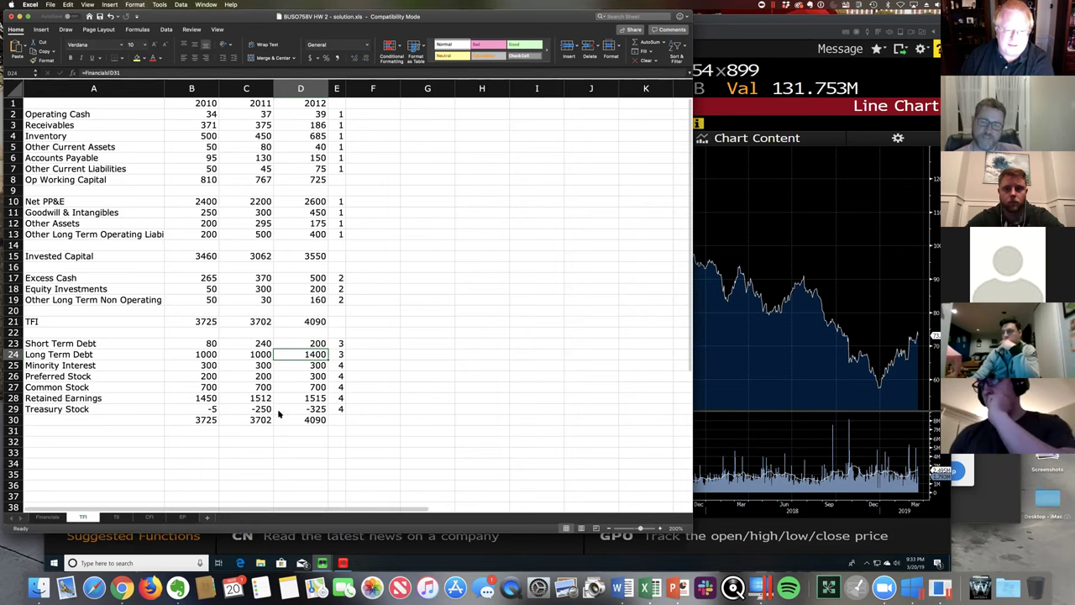
click(152, 517)
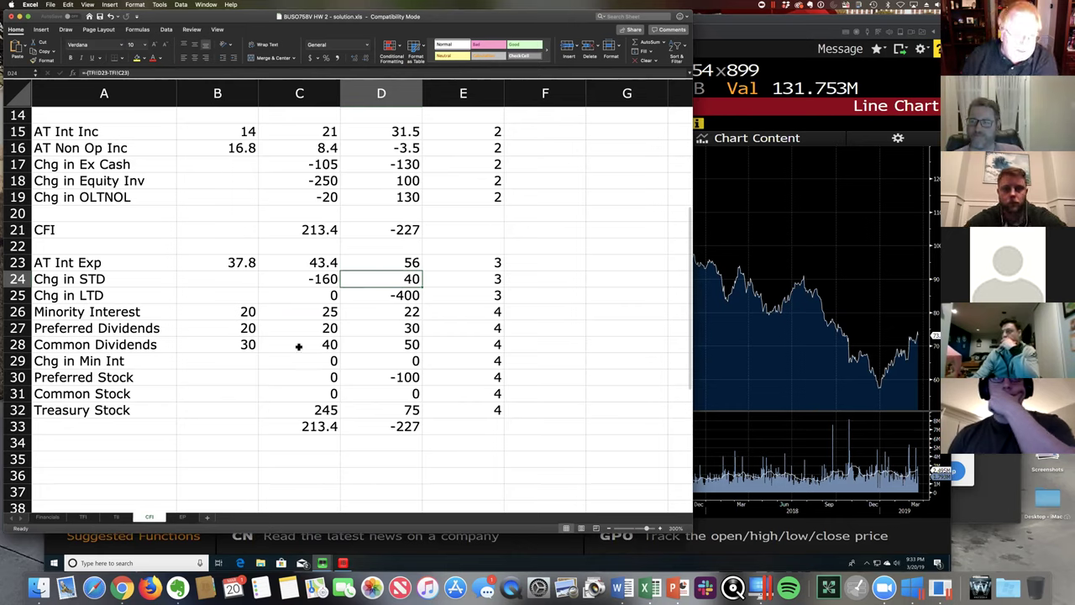
Trace the 2012 minority interest from the TII and Financials sheets to its row on the CFI sheet.
click(117, 516)
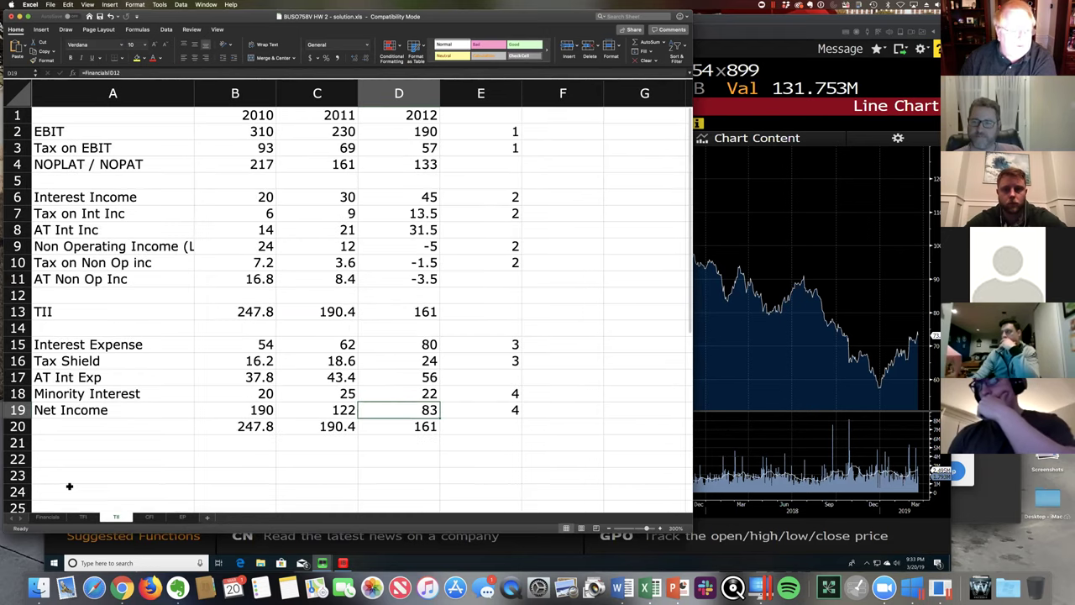
click(48, 517)
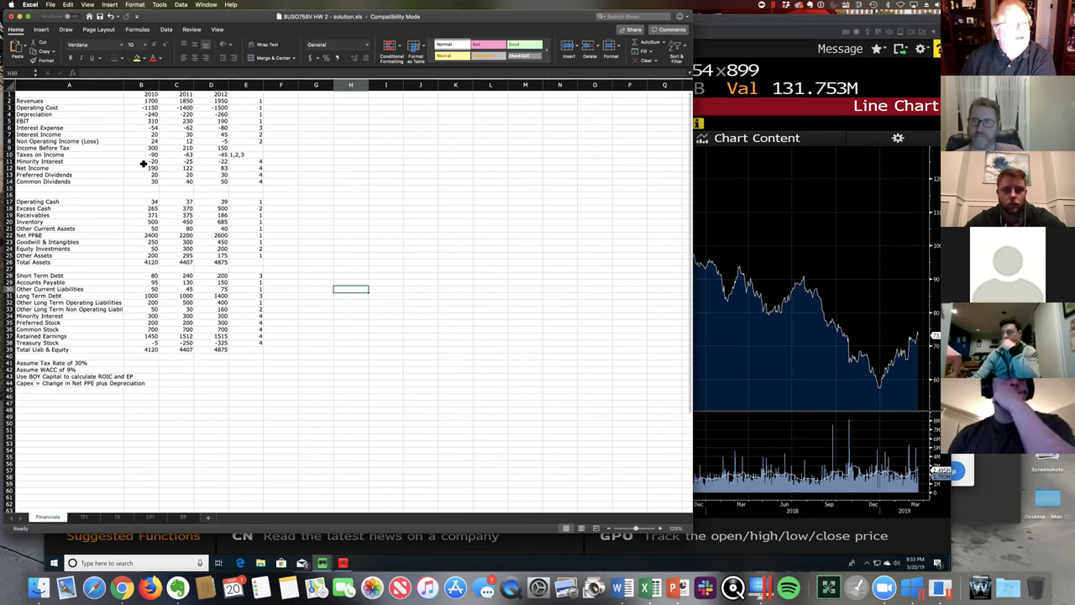
click(216, 161)
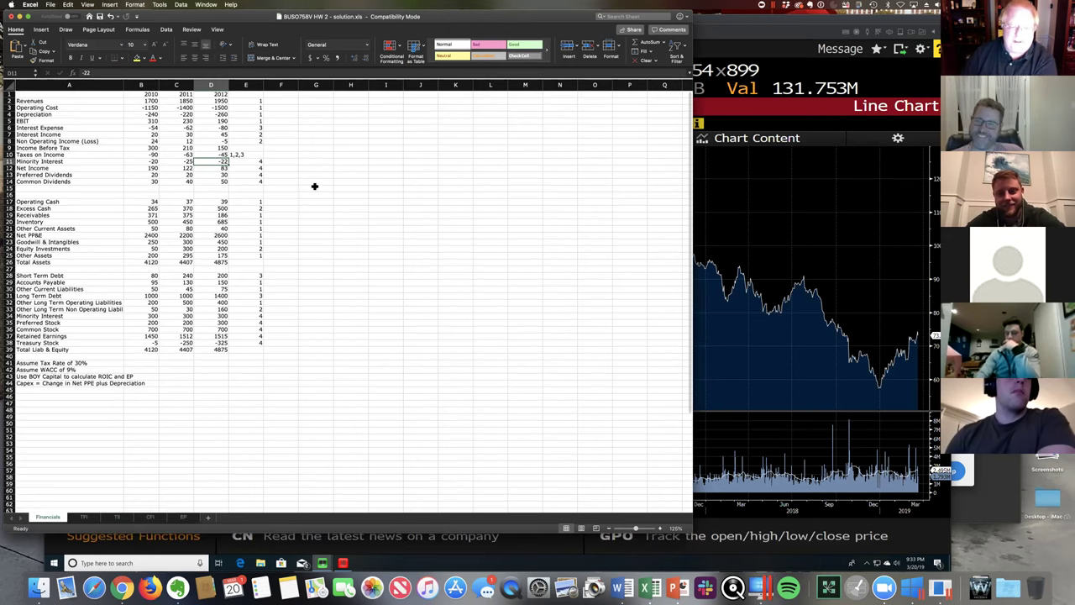
click(150, 517)
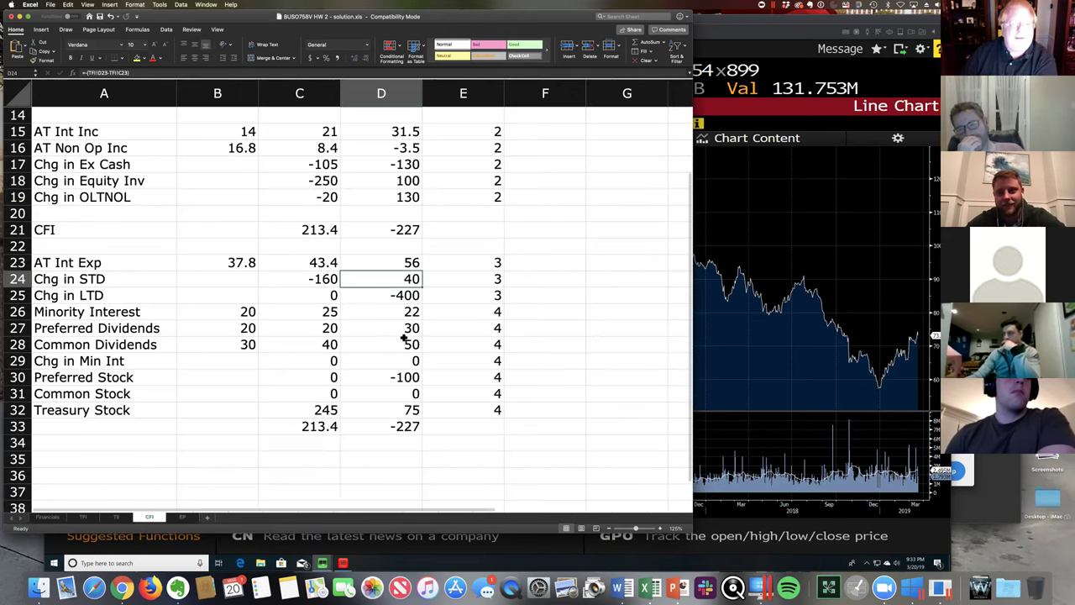
click(409, 311)
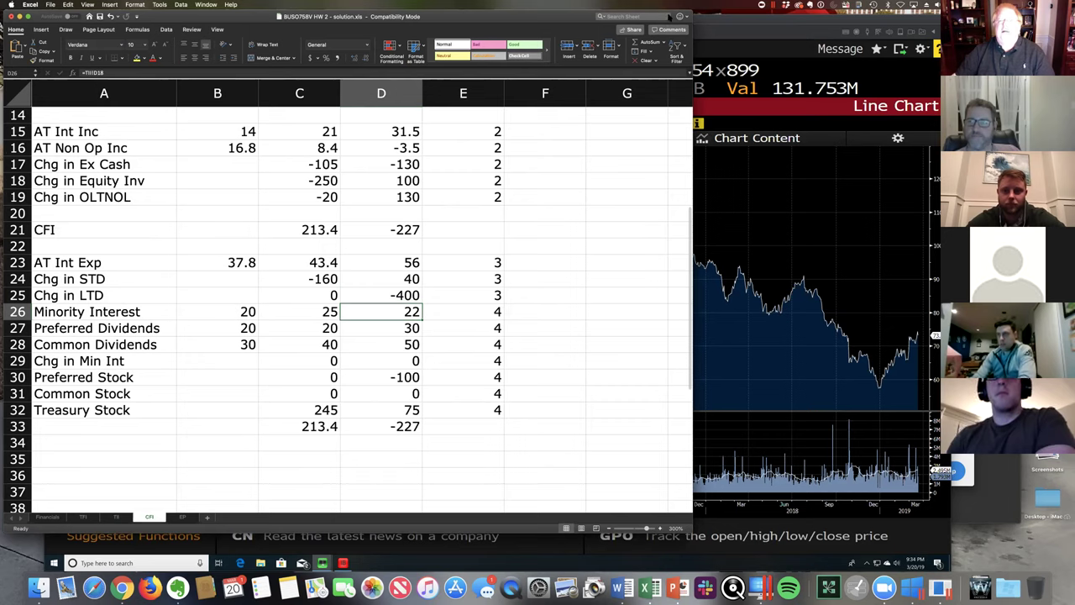
click(680, 16)
click(680, 16)
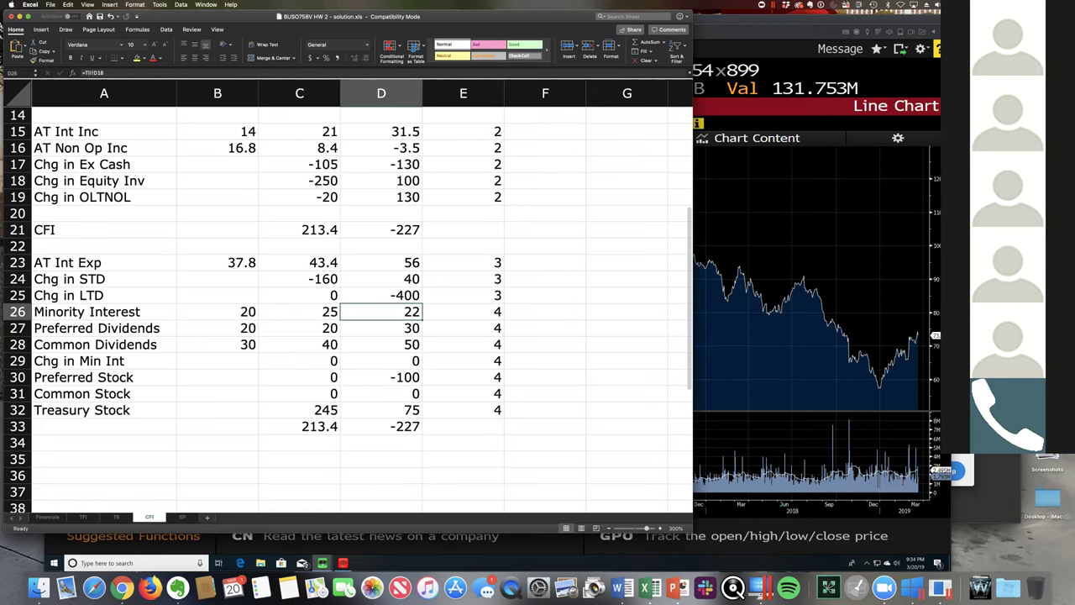
click(632, 393)
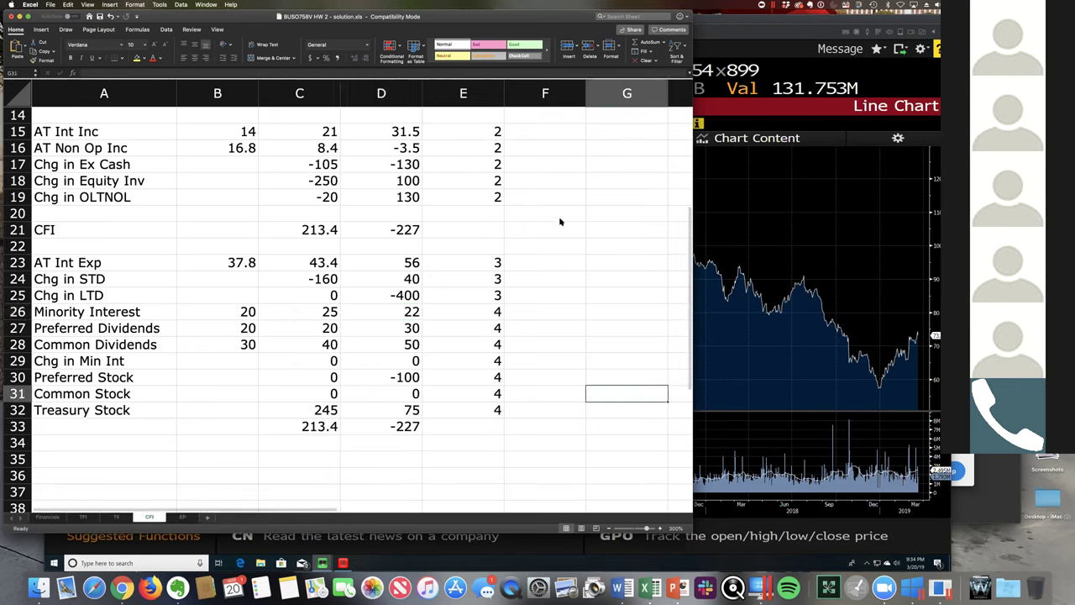
click(577, 410)
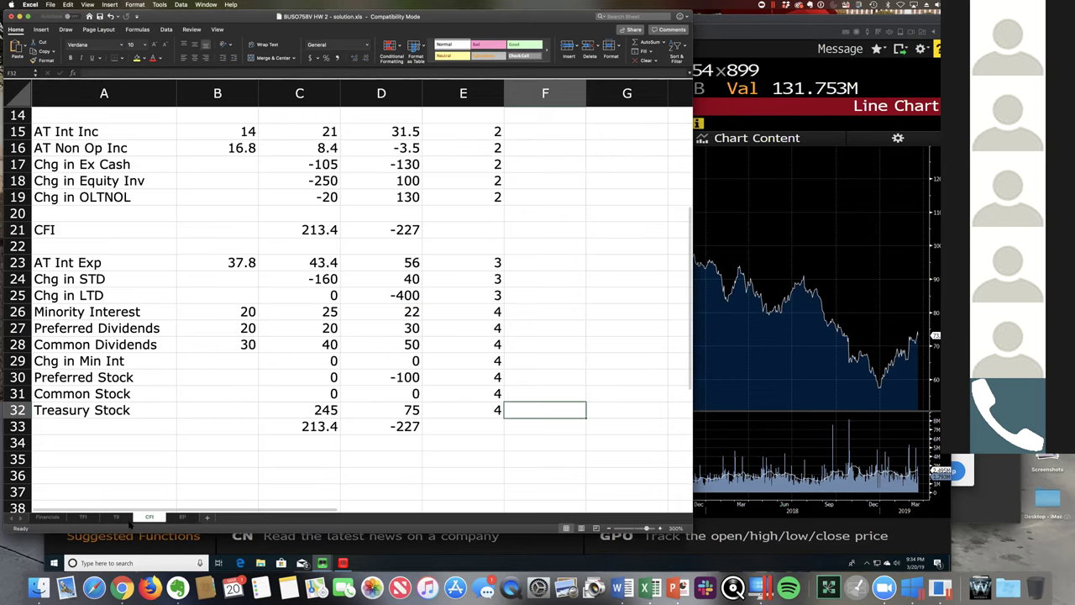
Enlarge the Financials sheet to 200% zoom.
click(56, 518)
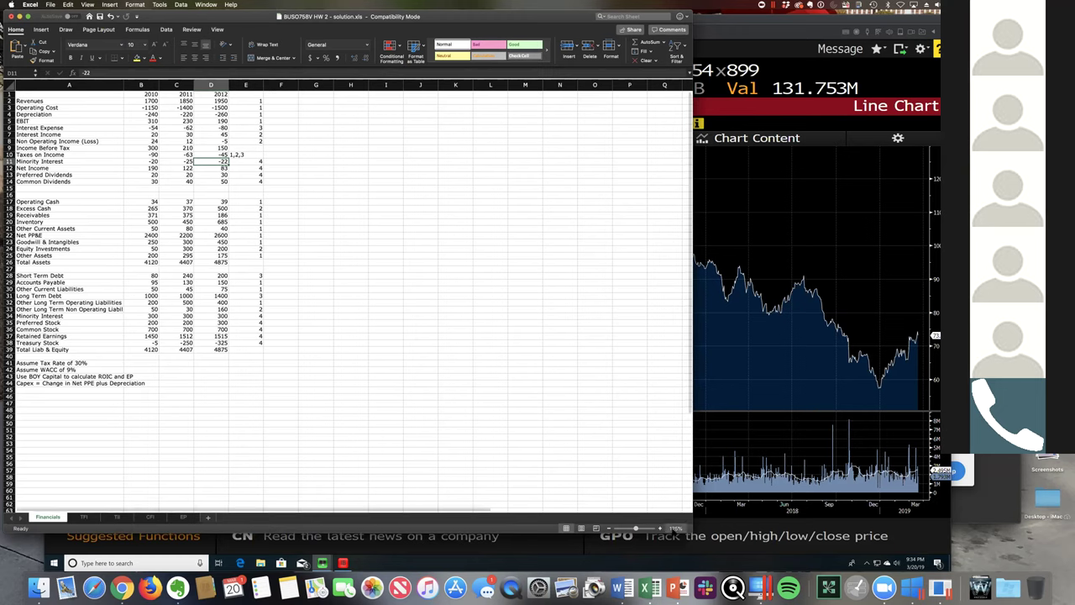
click(675, 528)
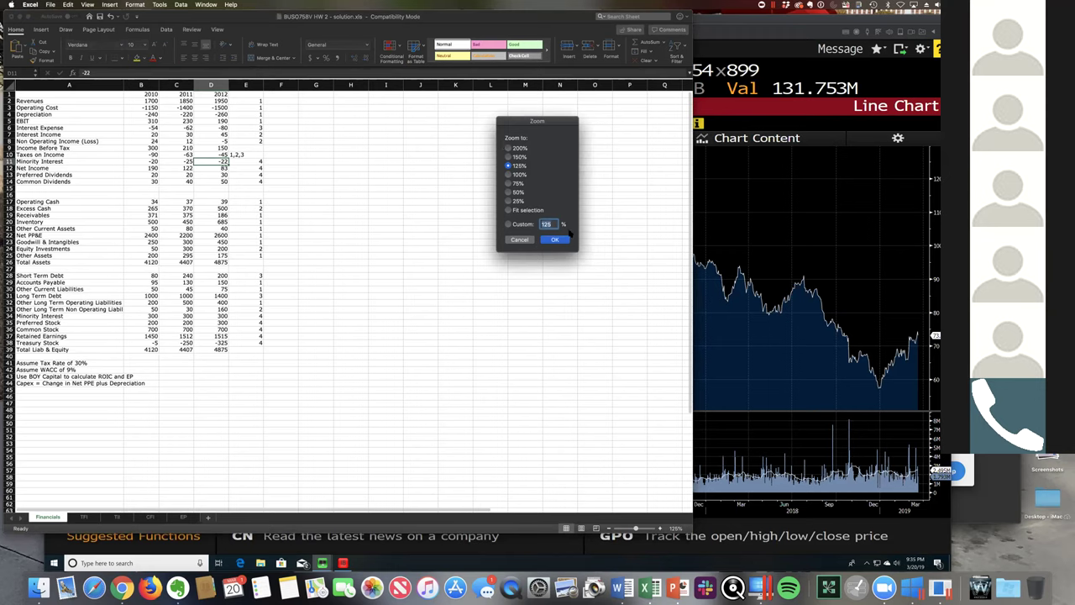
click(509, 148)
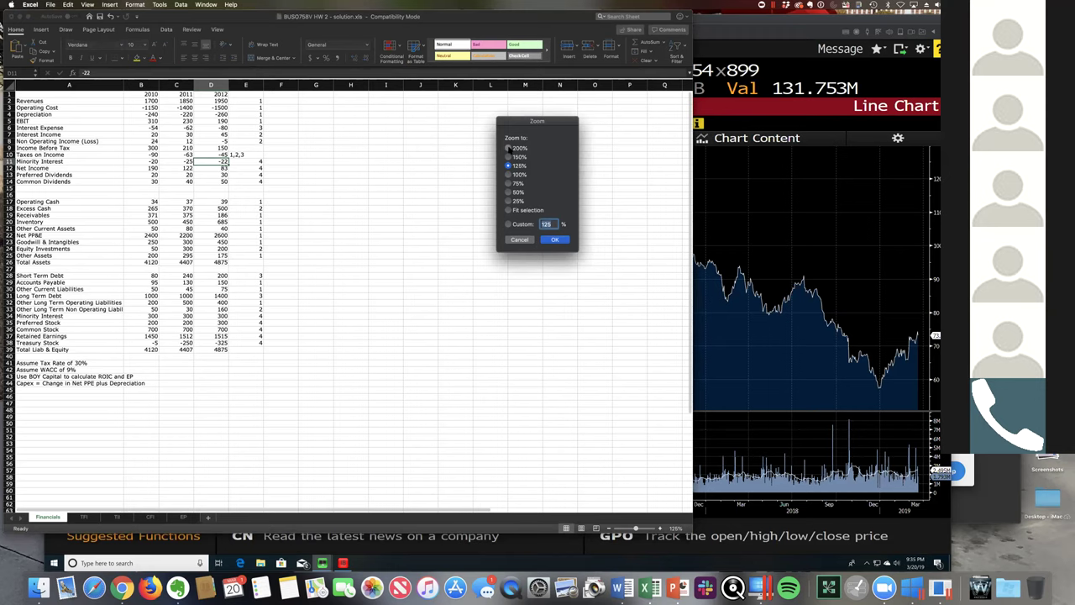
click(554, 239)
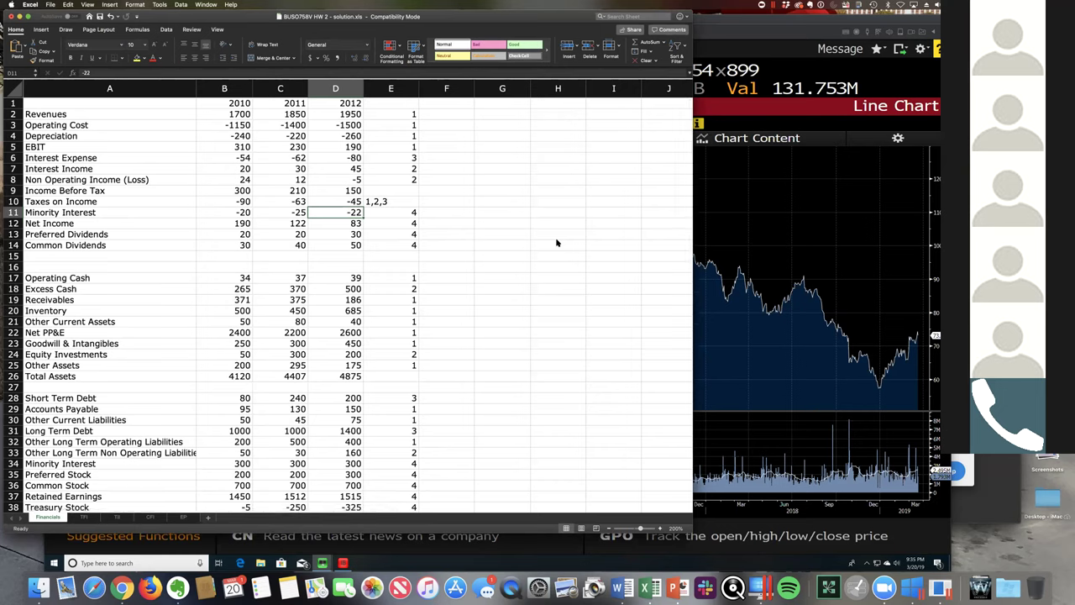
click(556, 242)
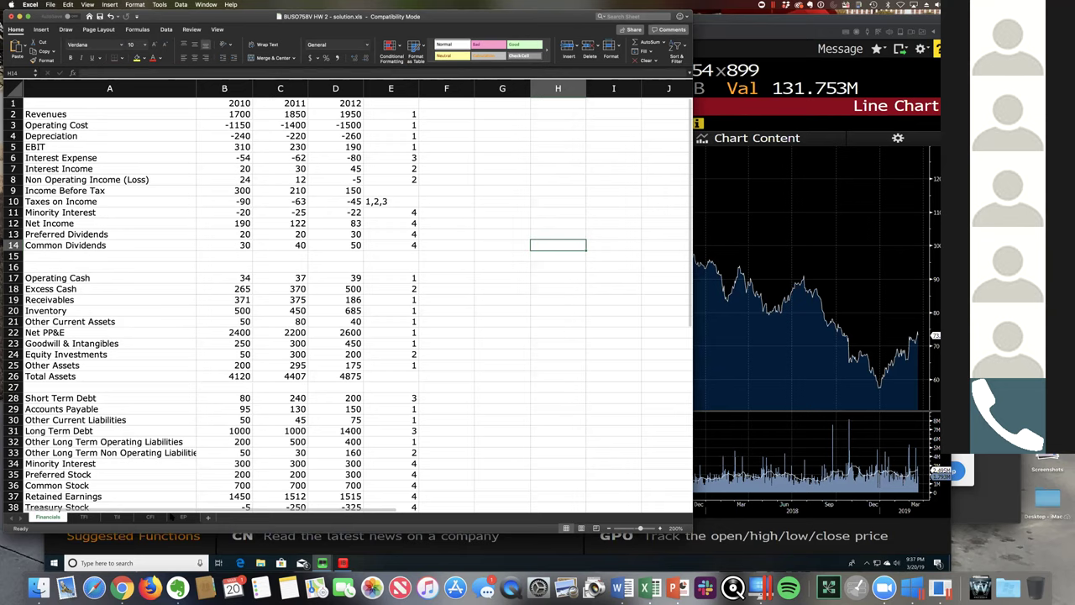
Examine the Minority Interest and Chg in Min Int rows on the CFI sheet.
click(150, 517)
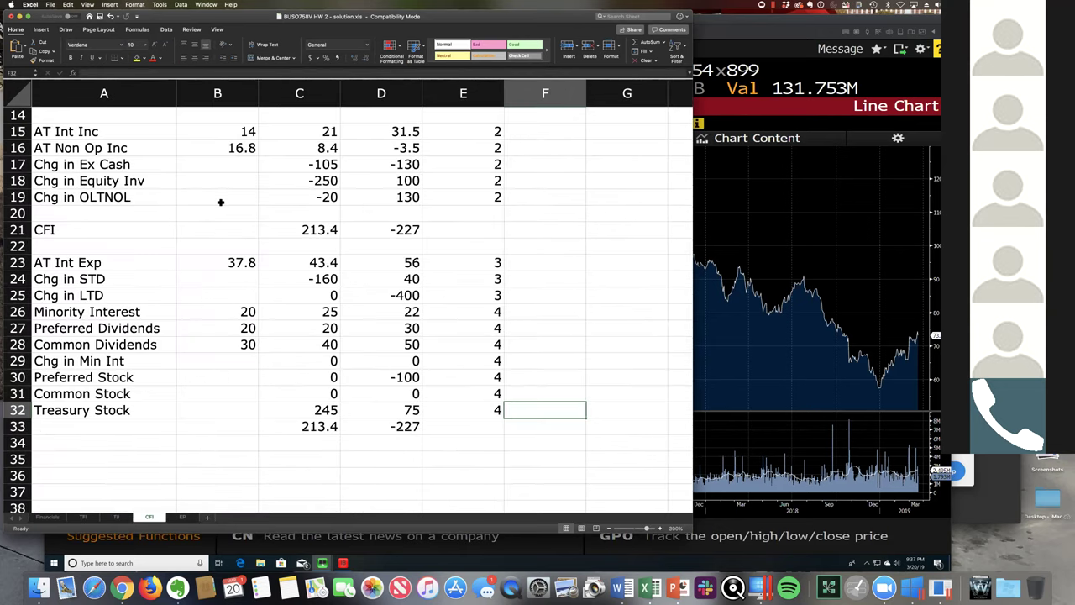
scroll(220, 202, up, 5)
scroll(220, 201, down, 3)
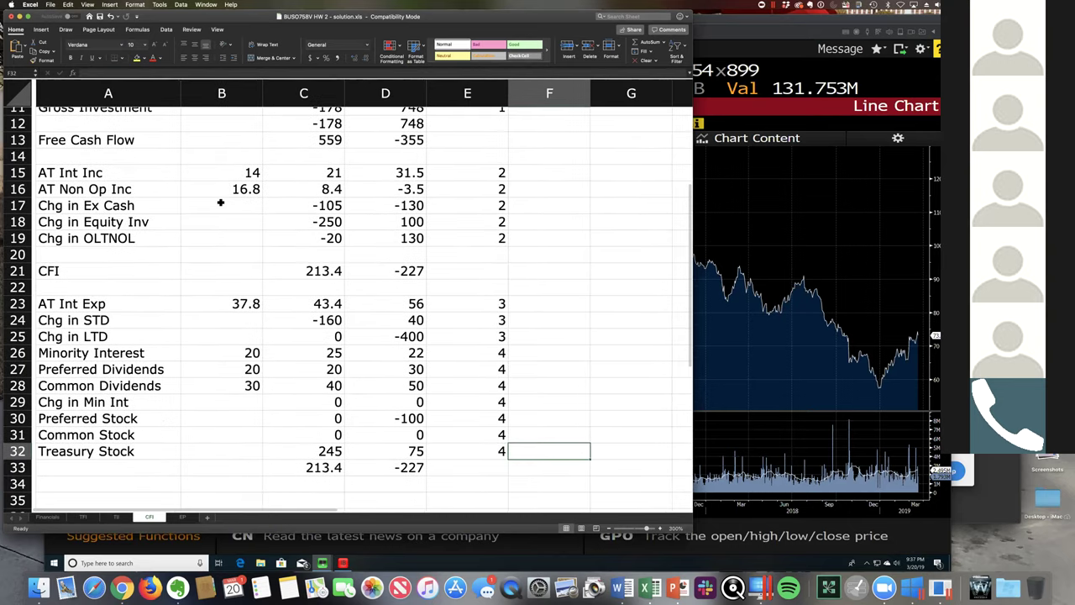
click(16, 353)
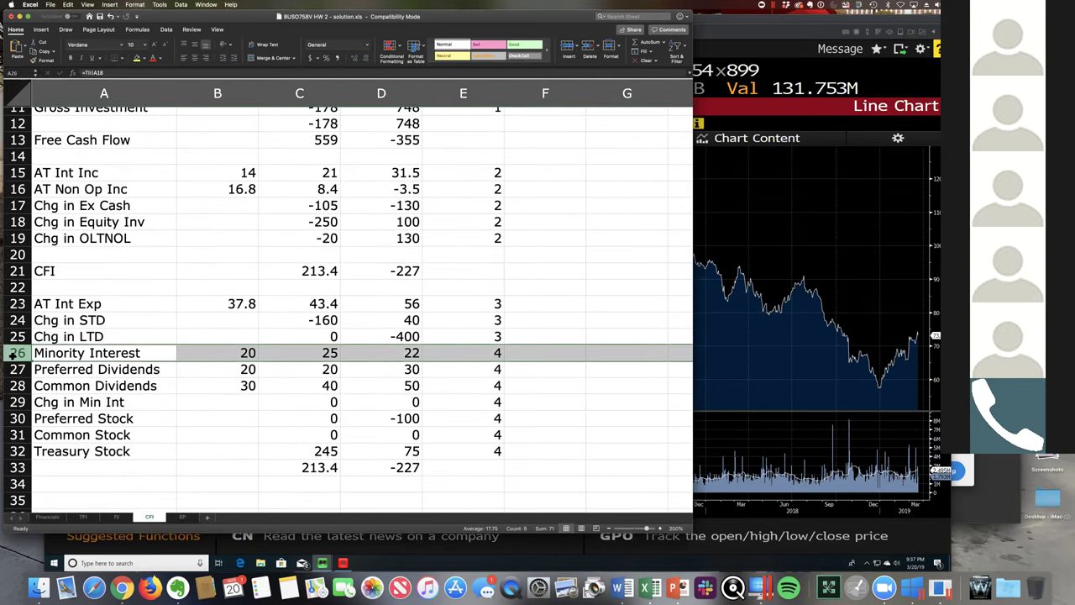
click(19, 403)
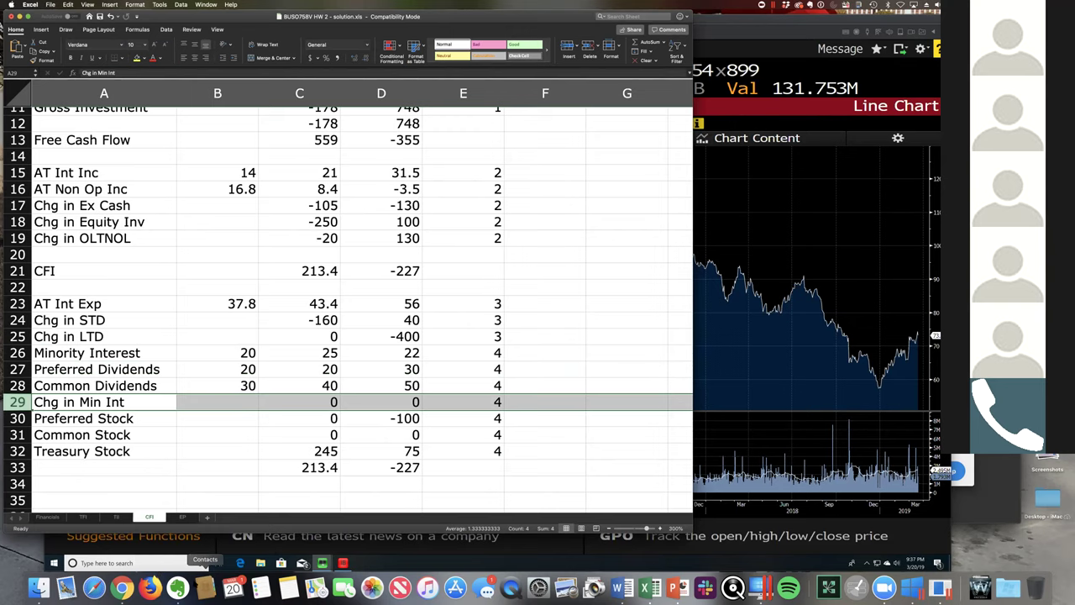
Switch to Chrome and open the Lecture Notes folder in the BUSO758V course files.
click(122, 585)
click(134, 24)
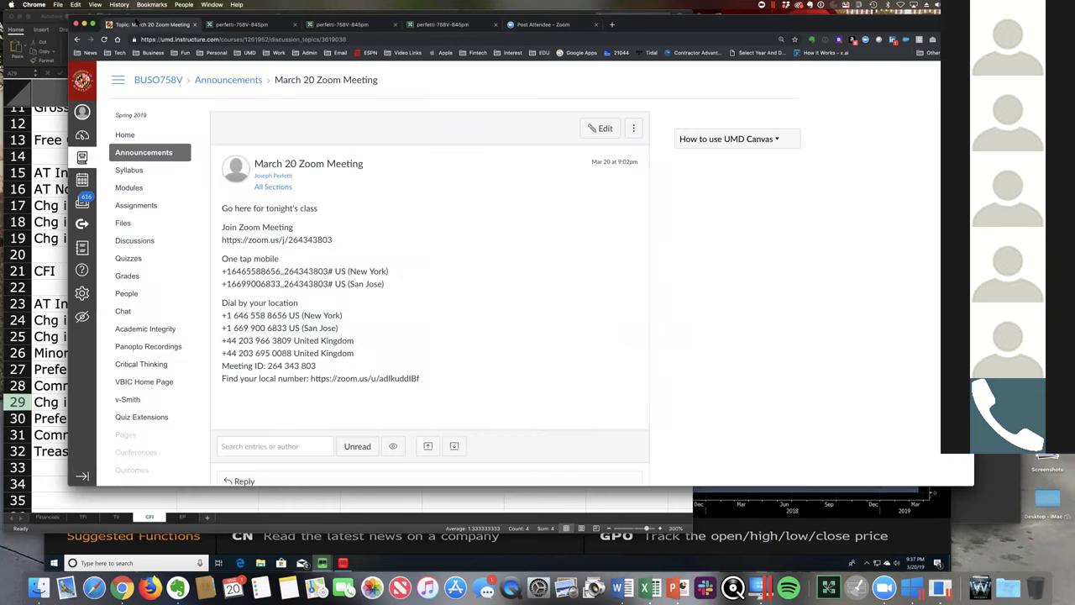
click(124, 223)
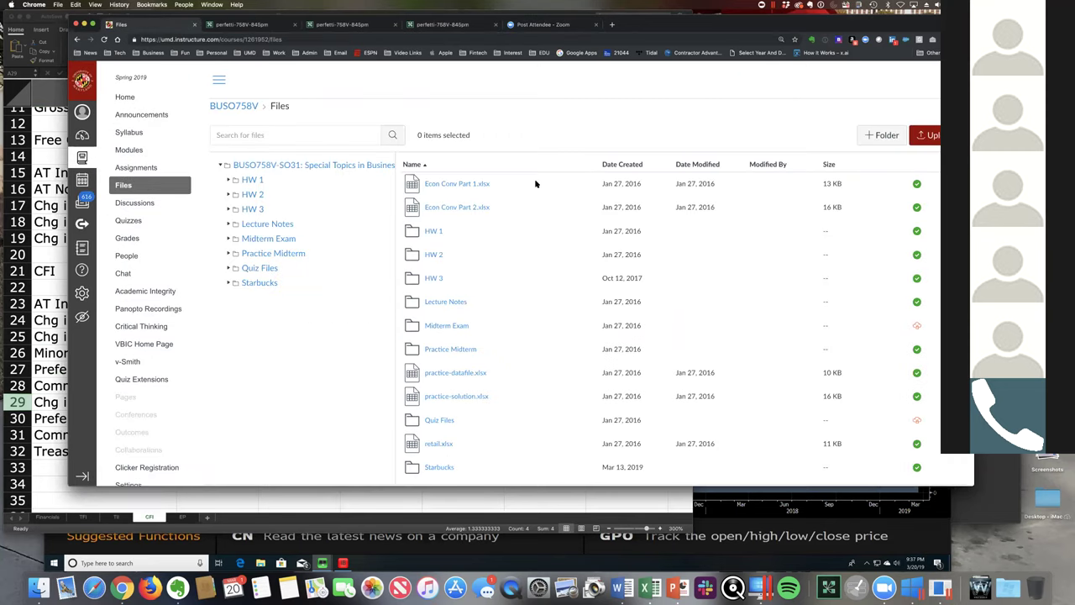
click(456, 300)
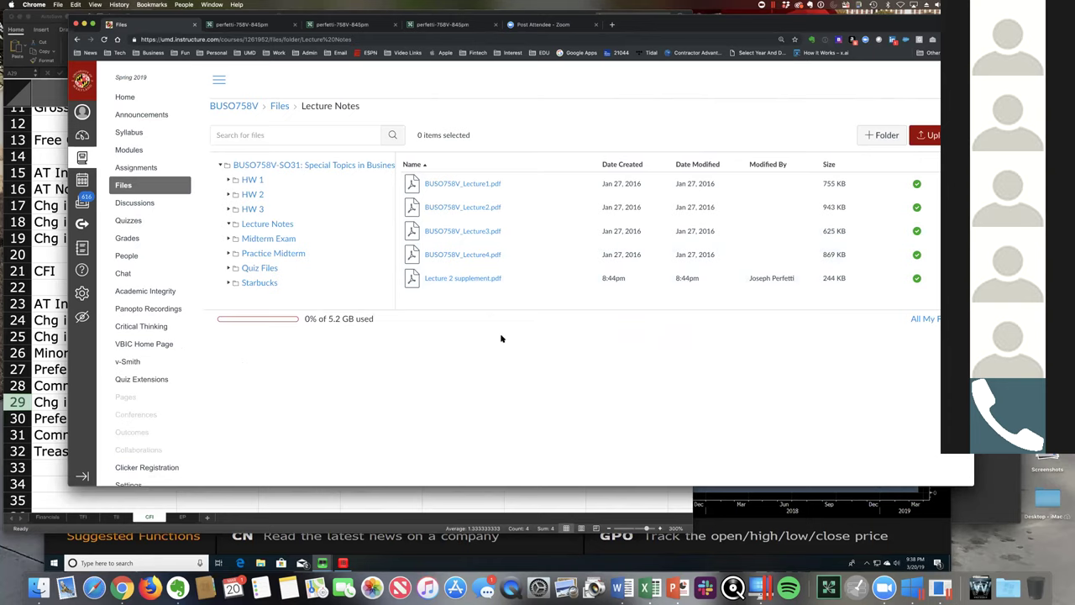
Download Lecture 2 supplement.pdf from the lecture notes and open the downloaded copy.
click(468, 280)
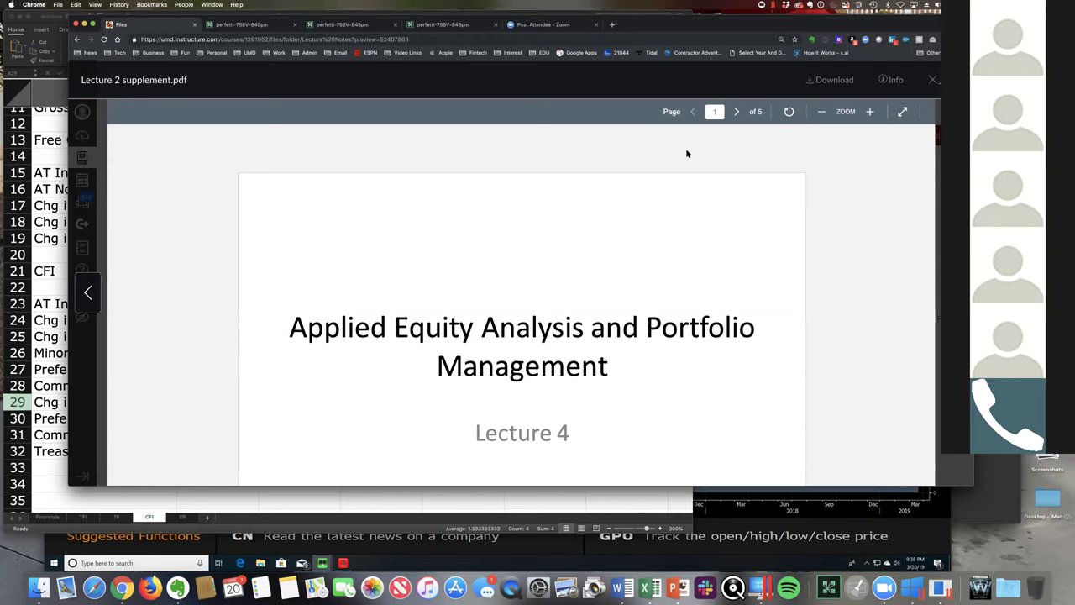
click(833, 80)
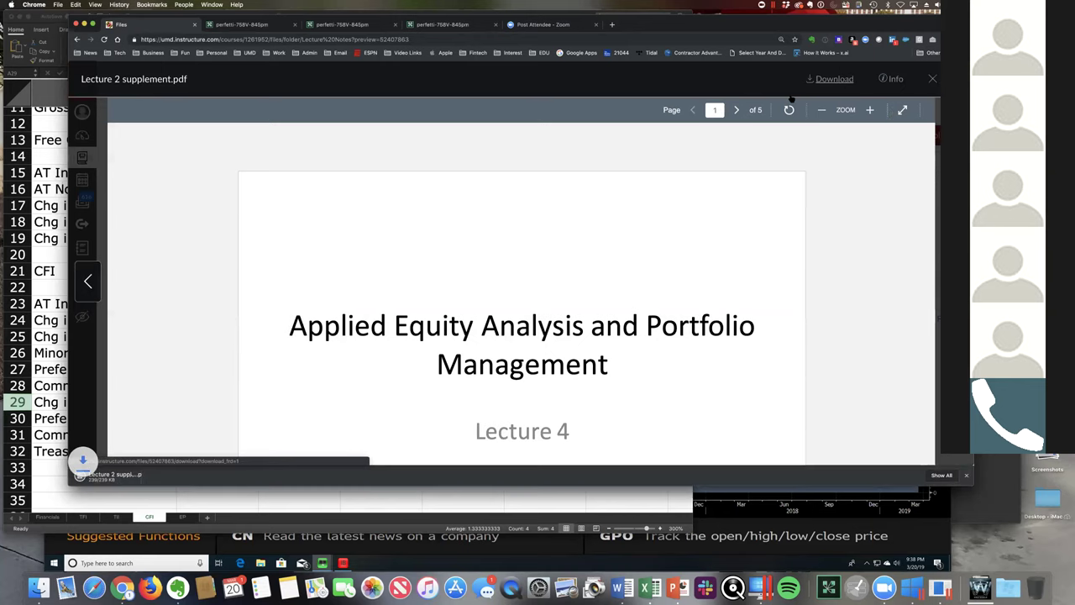
click(116, 477)
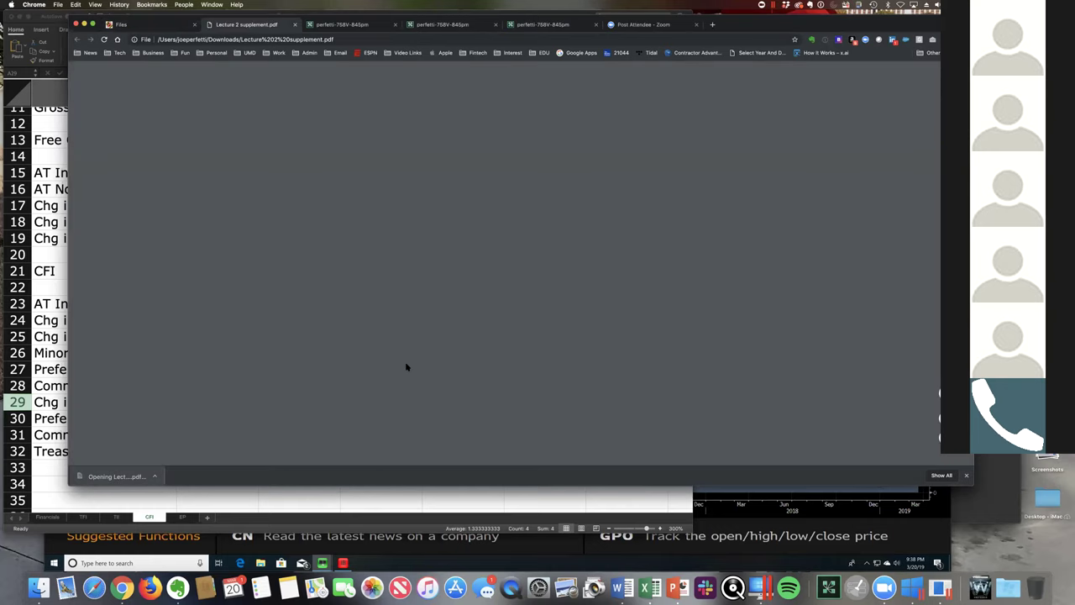